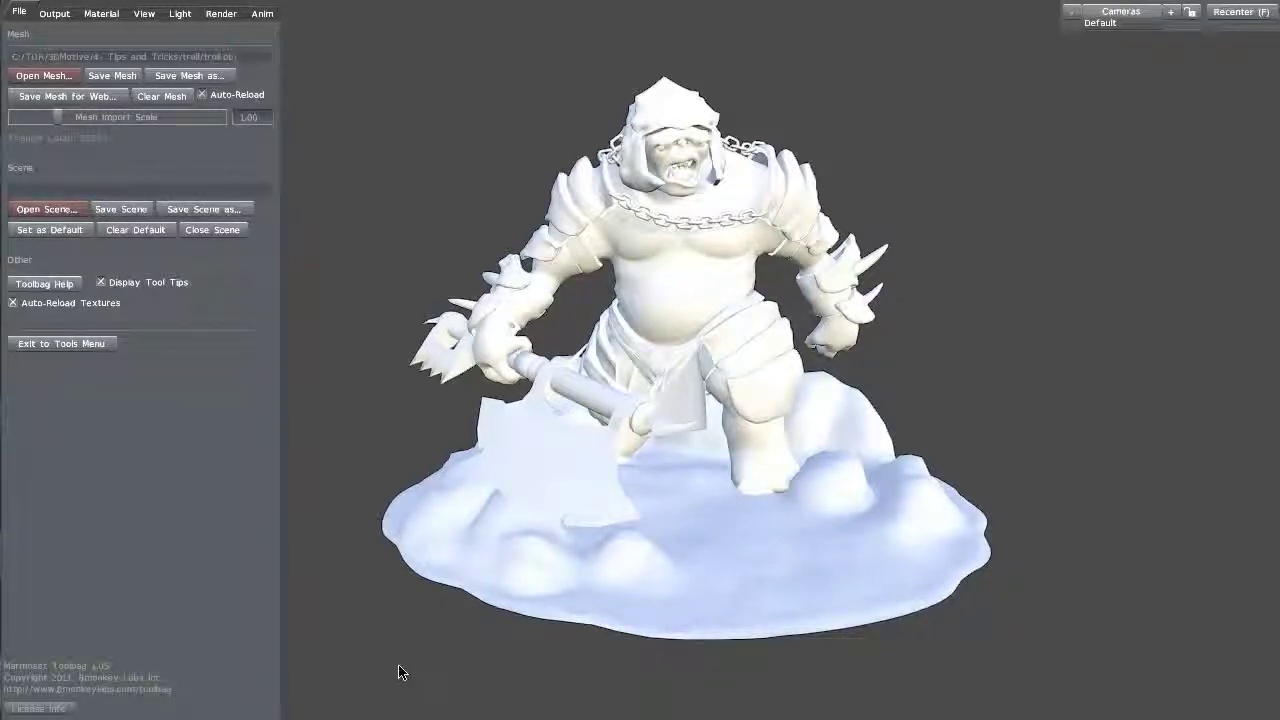
- Examine the untextured troll and its snowy base from several angles, and review the output settings
left_click_drag(450, 668, 605, 596)
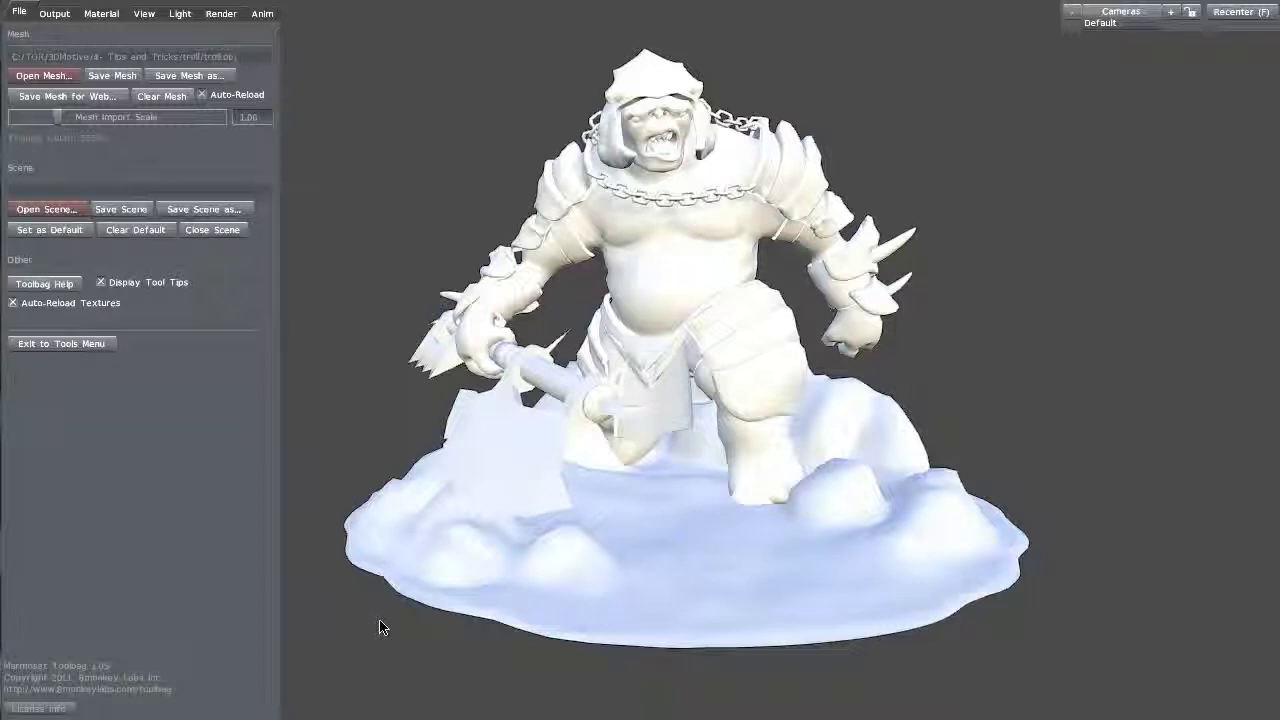
mouse_move(360, 632)
left_mouse_down()
mouse_move(409, 631)
mouse_move(351, 636)
left_mouse_up()
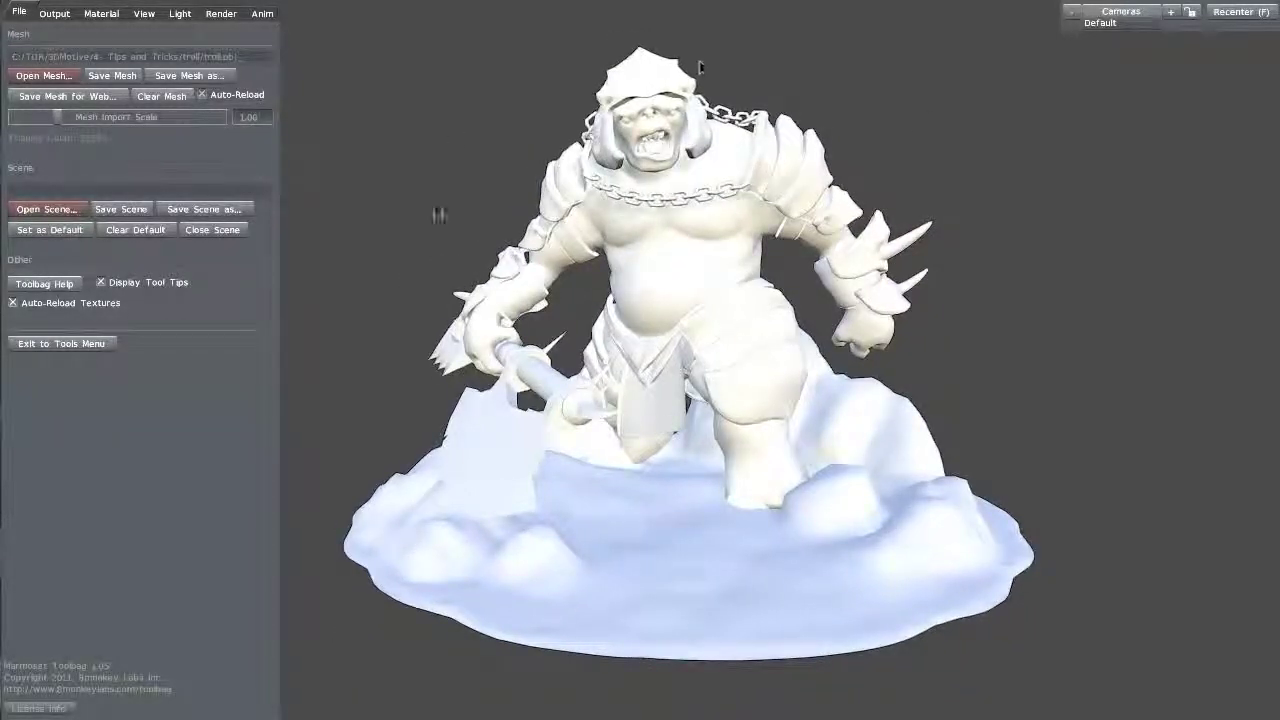
left_click_drag(675, 479, 639, 485)
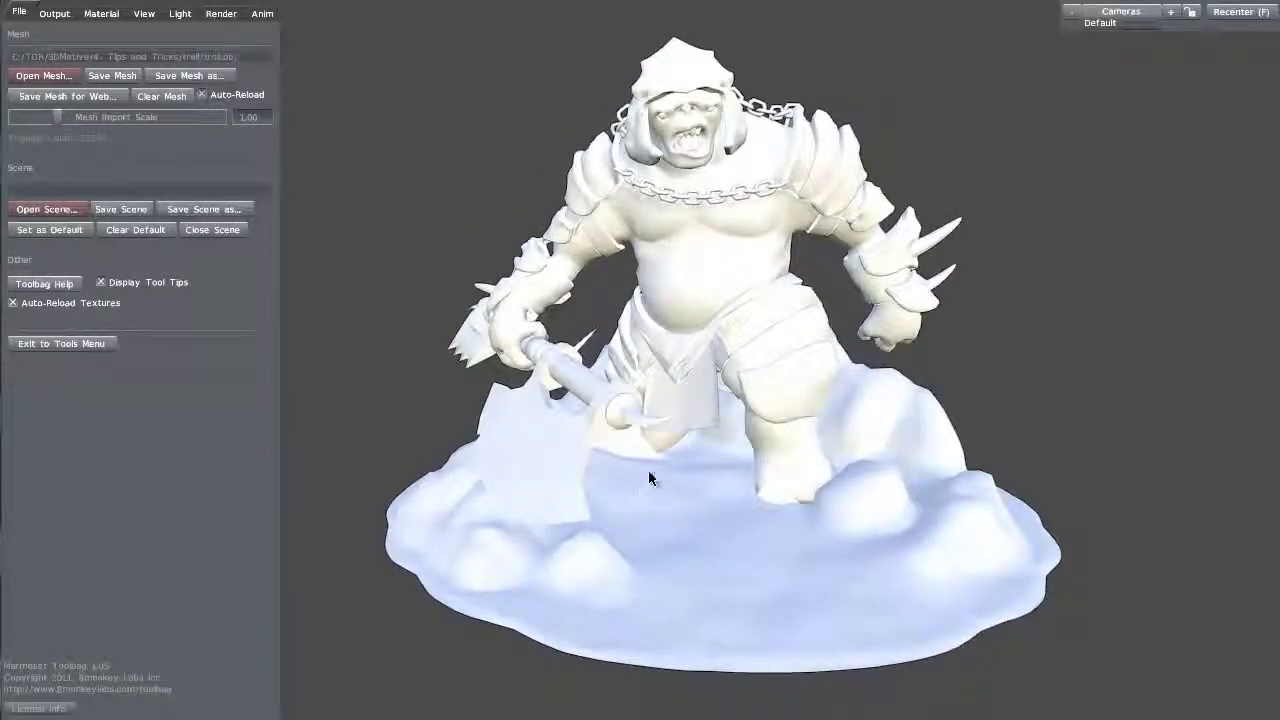
left_click_drag(649, 435, 652, 312)
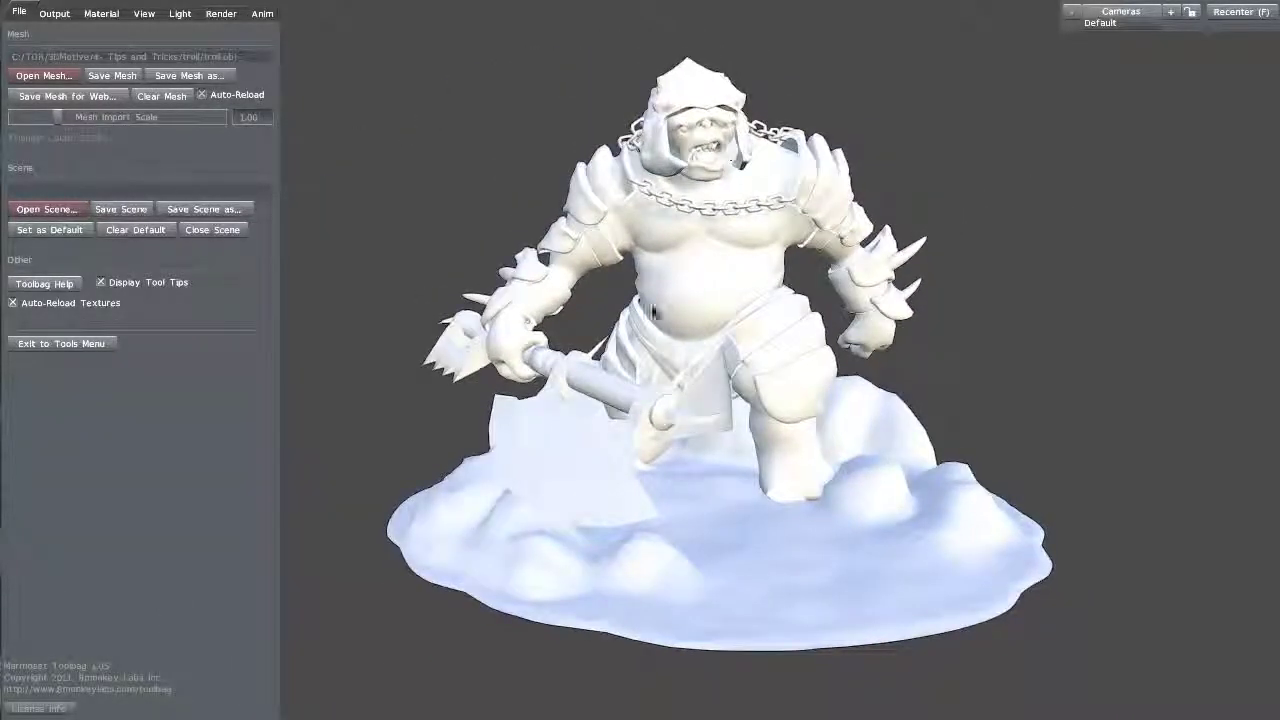
left_click_drag(810, 577, 837, 594)
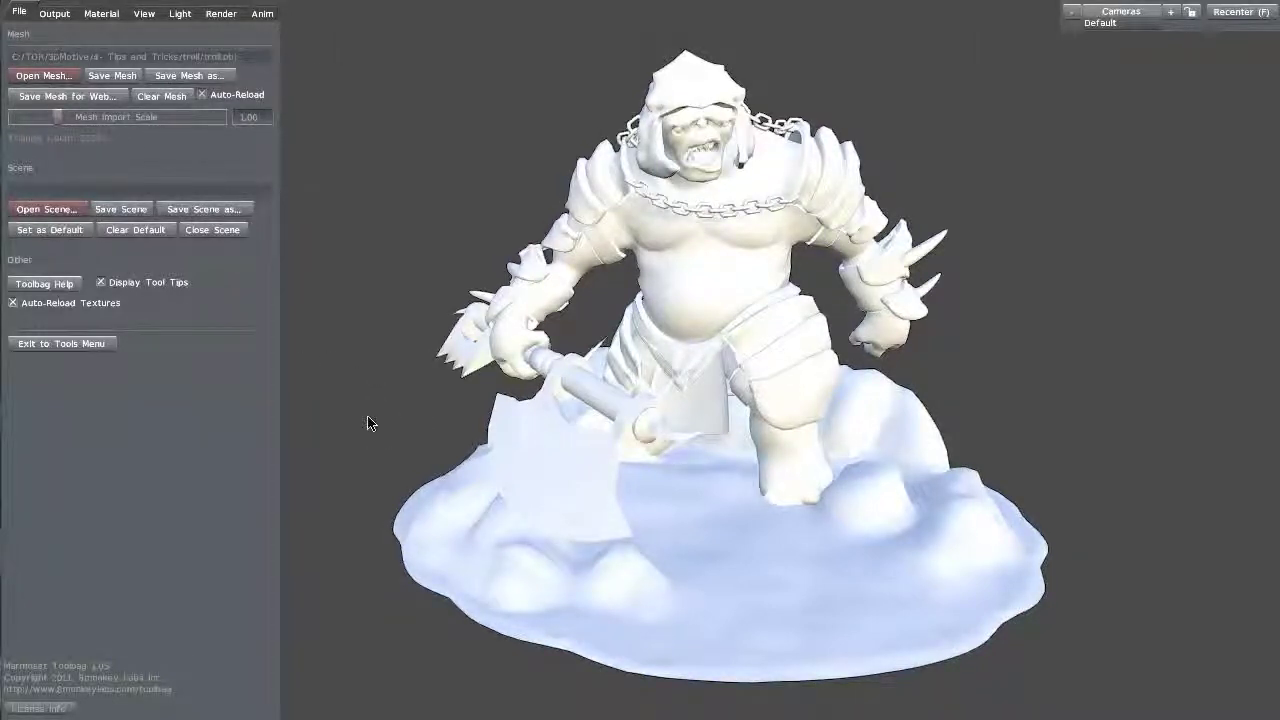
left_click_drag(367, 423, 366, 408)
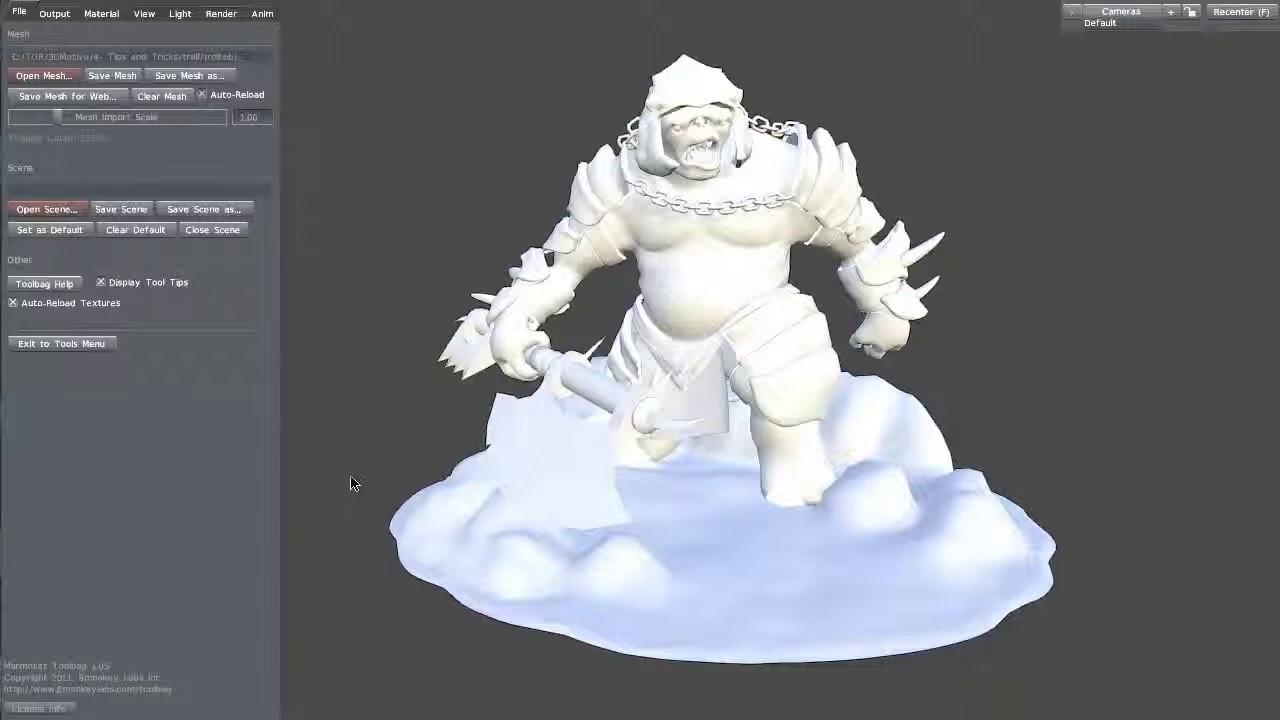
left_click_drag(375, 459, 404, 454)
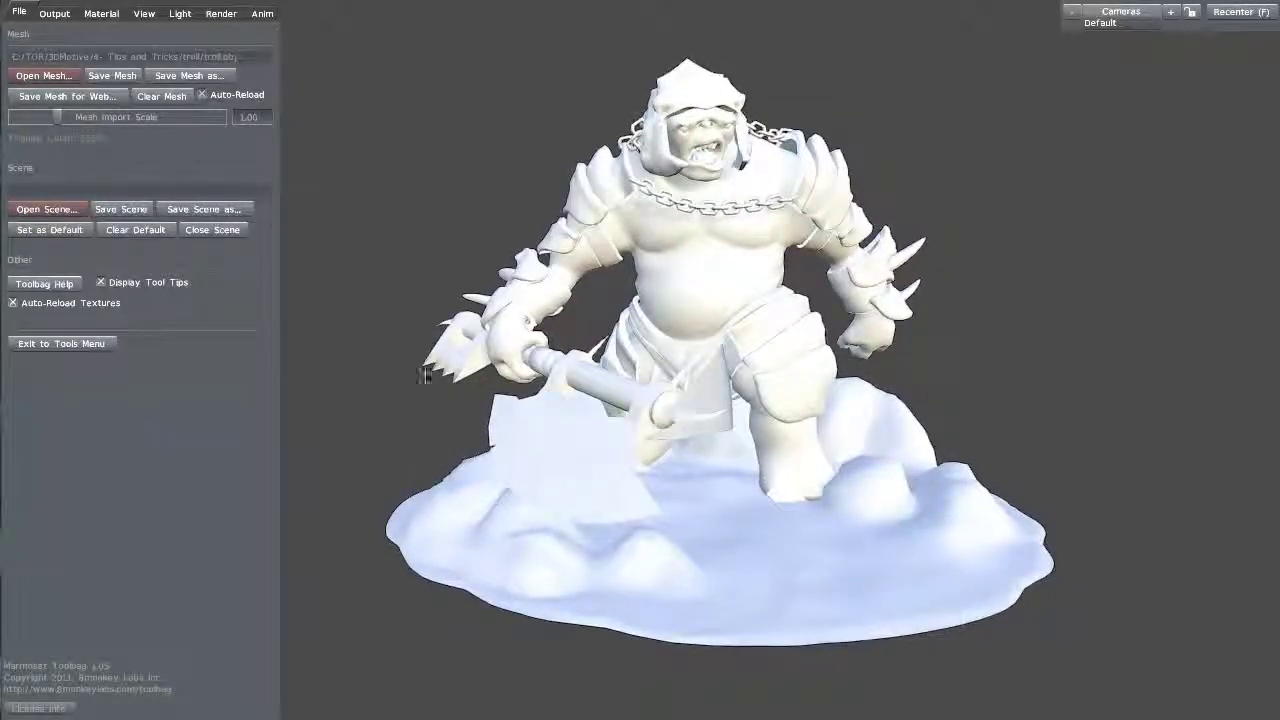
mouse_move(430, 390)
left_mouse_down()
mouse_move(340, 382)
mouse_move(429, 391)
left_mouse_up()
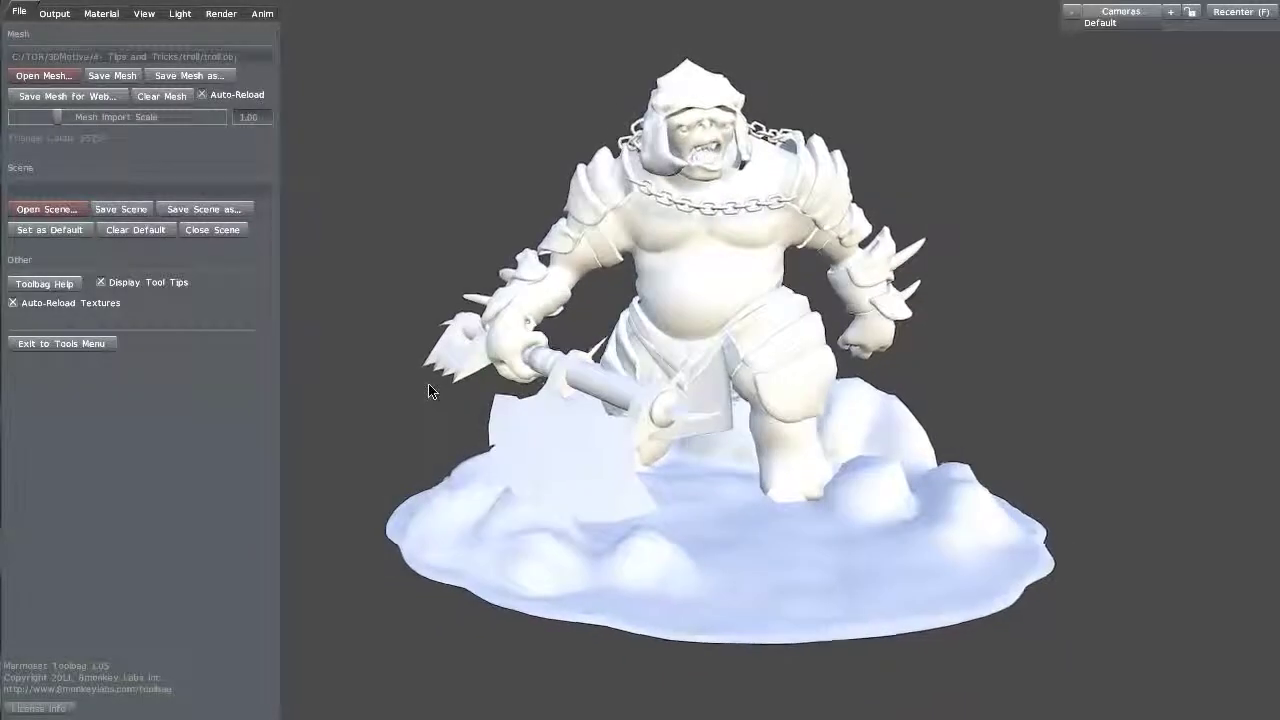
left_click(55, 13)
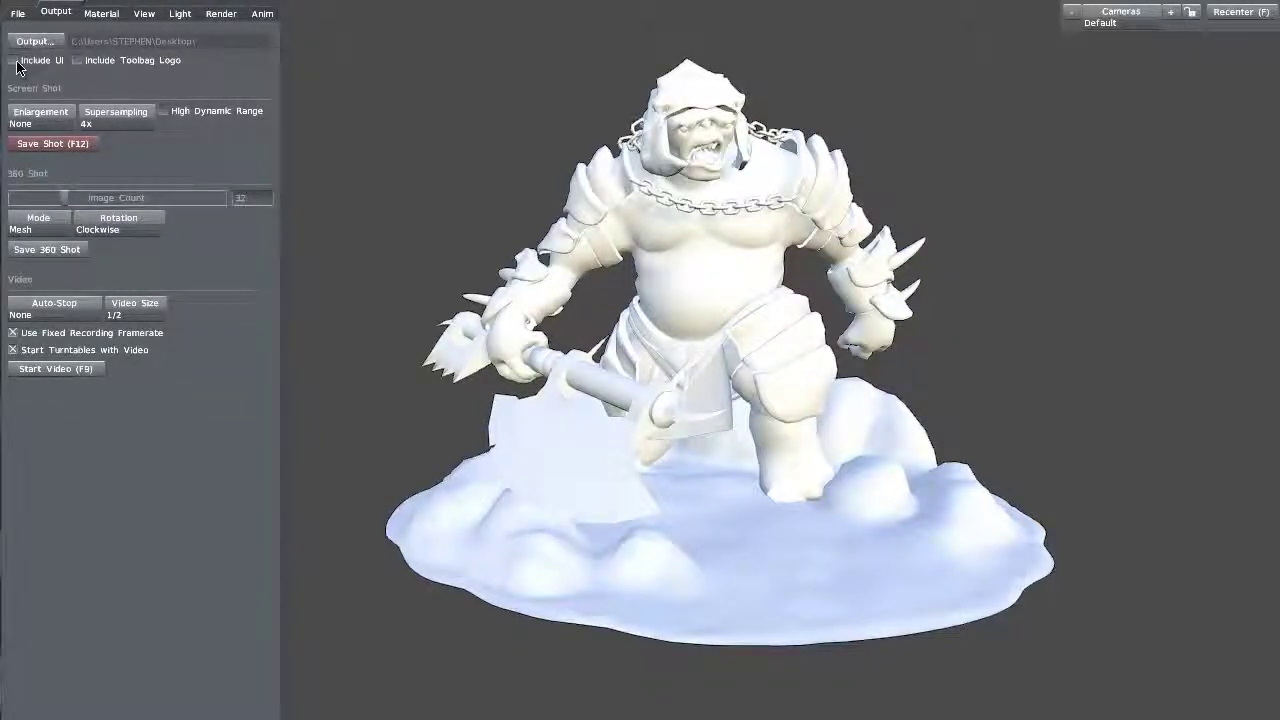
left_click_drag(665, 405, 720, 452)
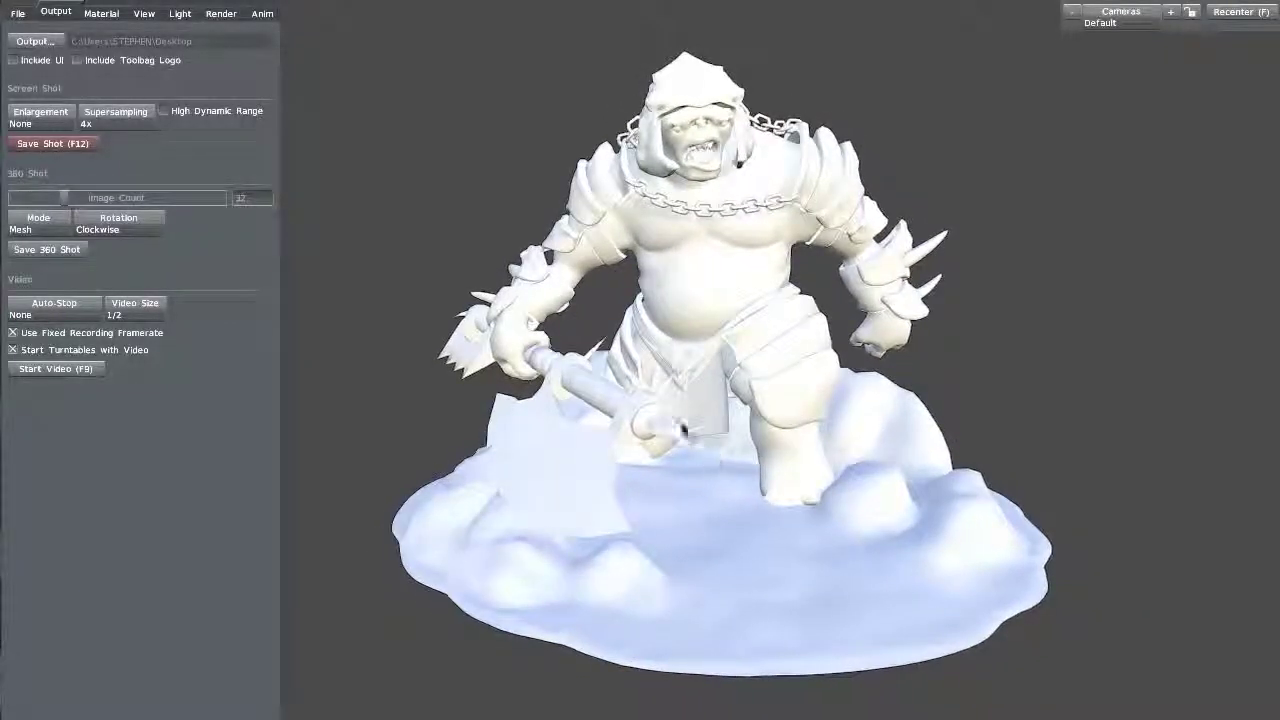
- Review the default material's settings and go through the mesh chunks armour, troll_body, ground and axe_posed
left_click(105, 13)
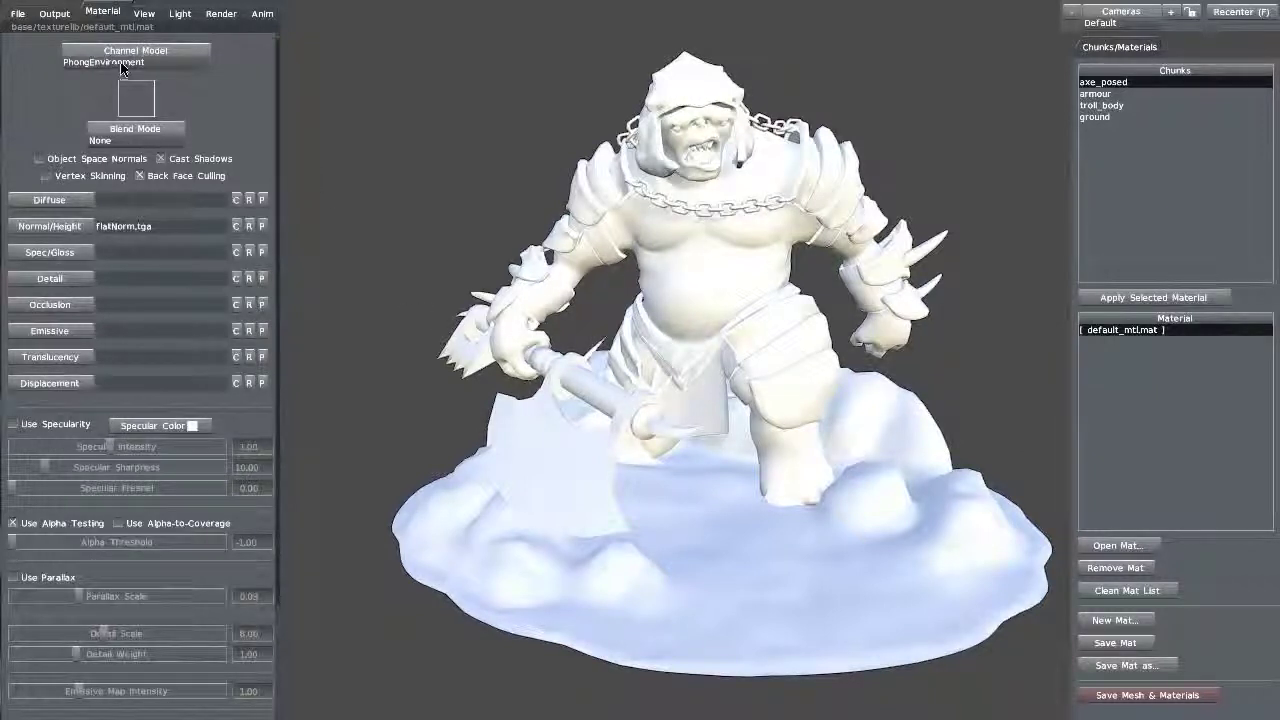
left_click(1097, 95)
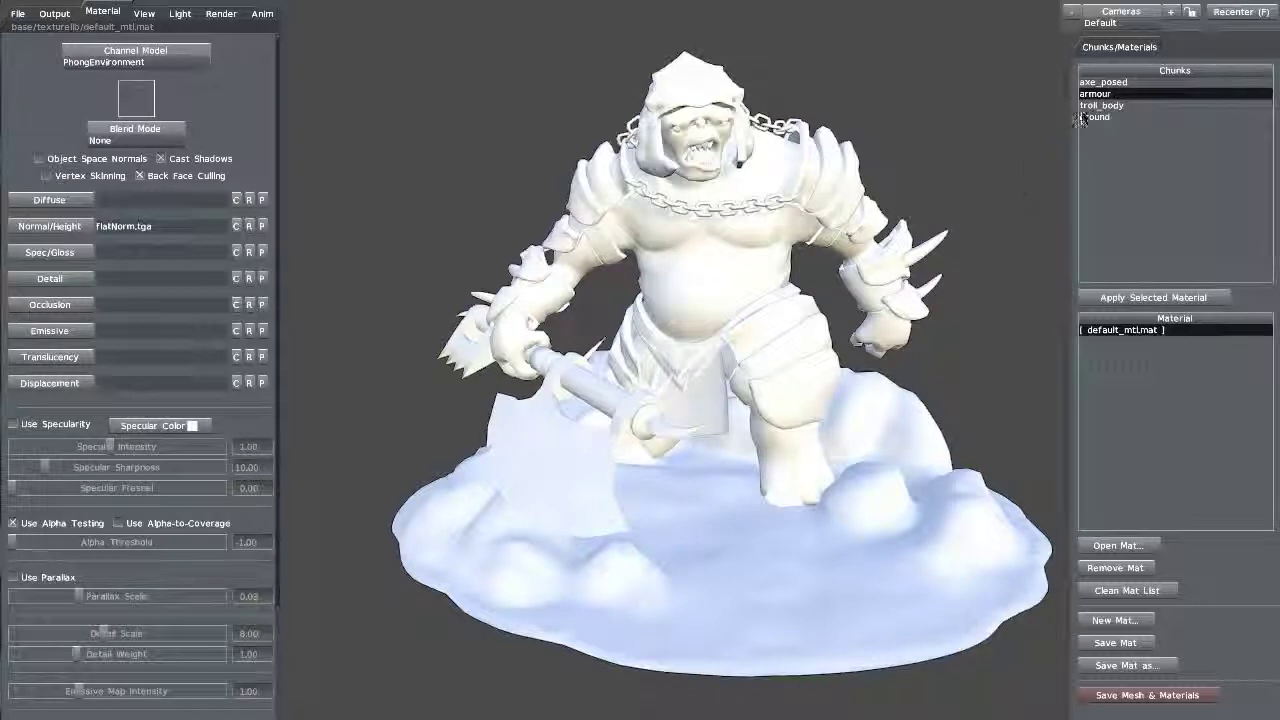
left_click(1086, 106)
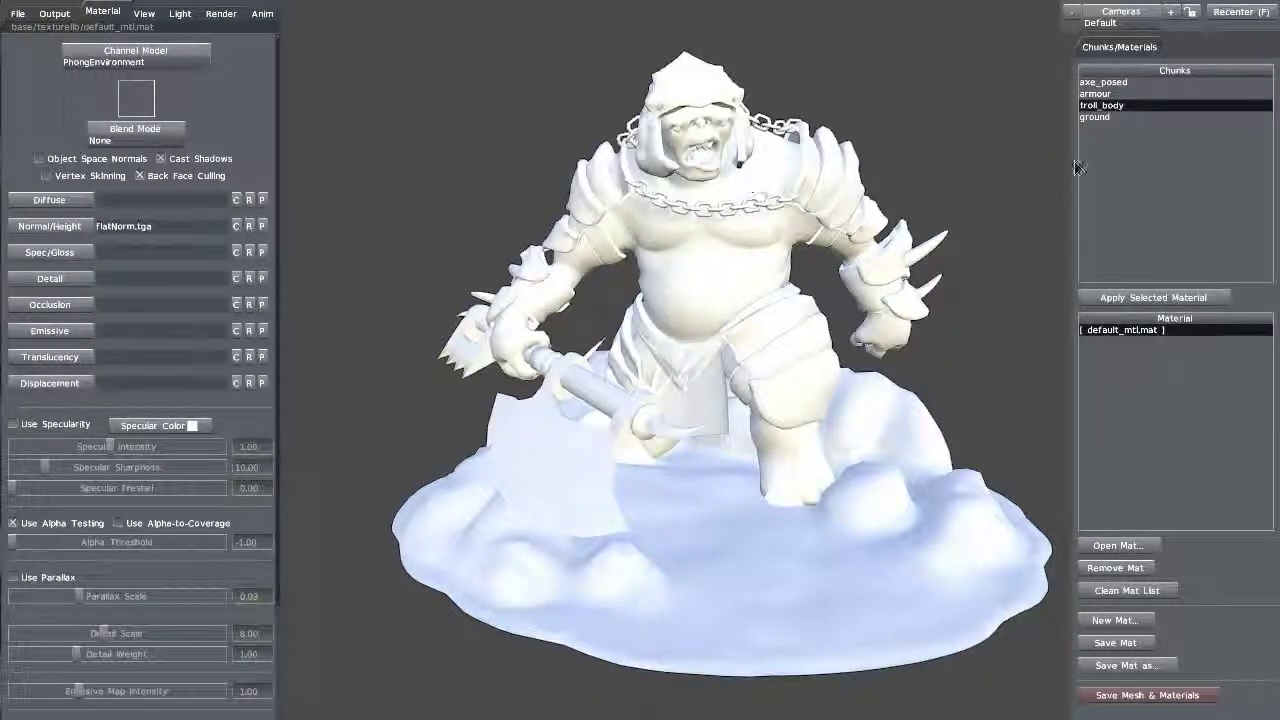
left_click(1094, 119)
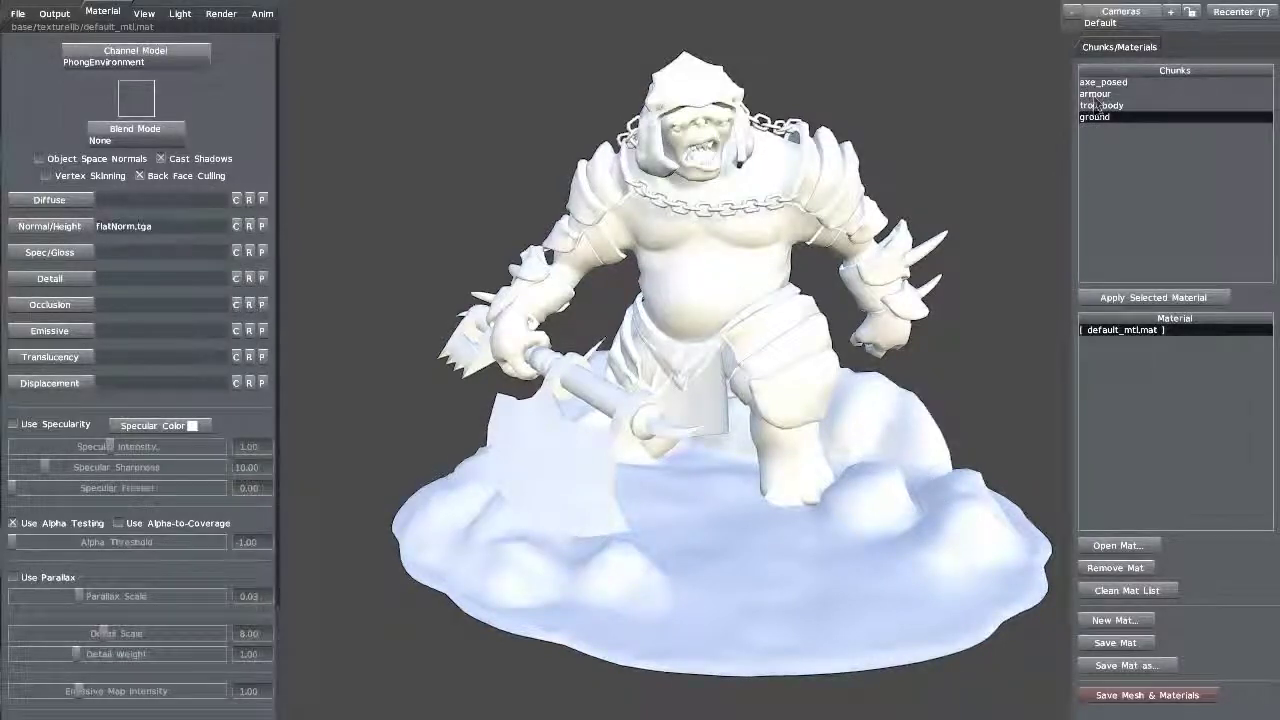
left_click(1096, 84)
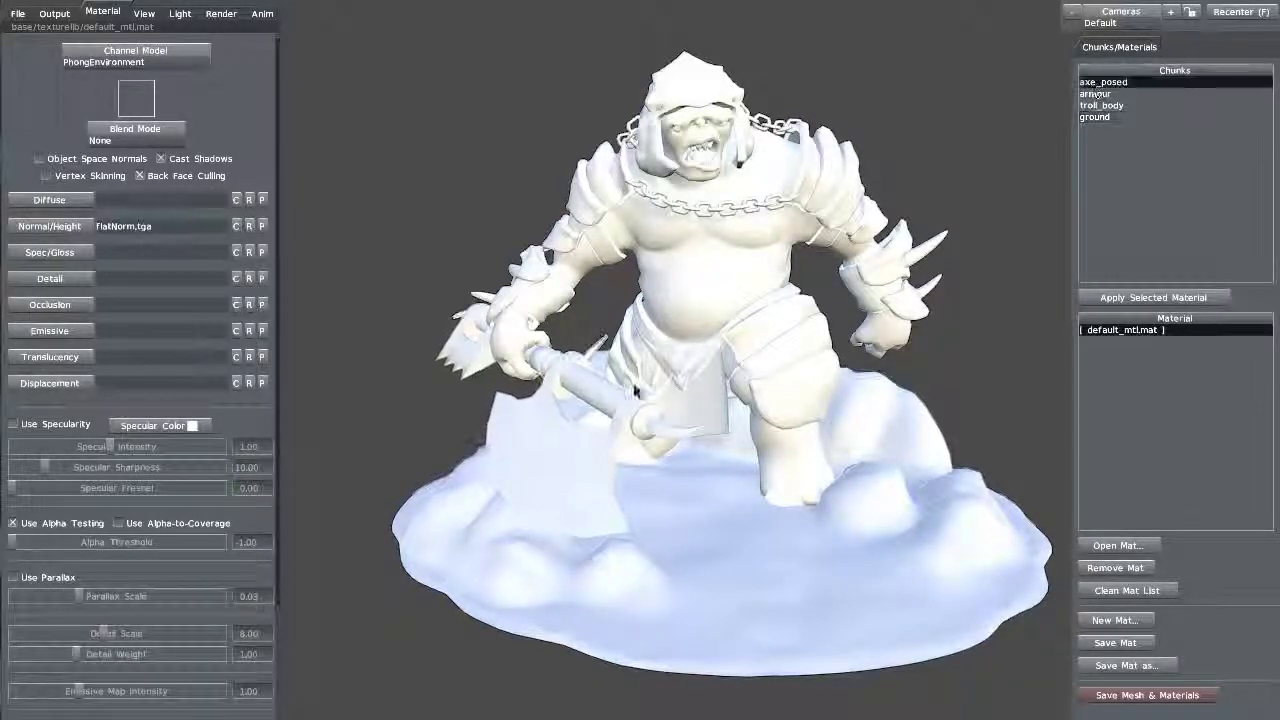
mouse_move(356, 451)
left_mouse_down()
mouse_move(300, 450)
mouse_move(374, 457)
mouse_move(362, 457)
left_mouse_up()
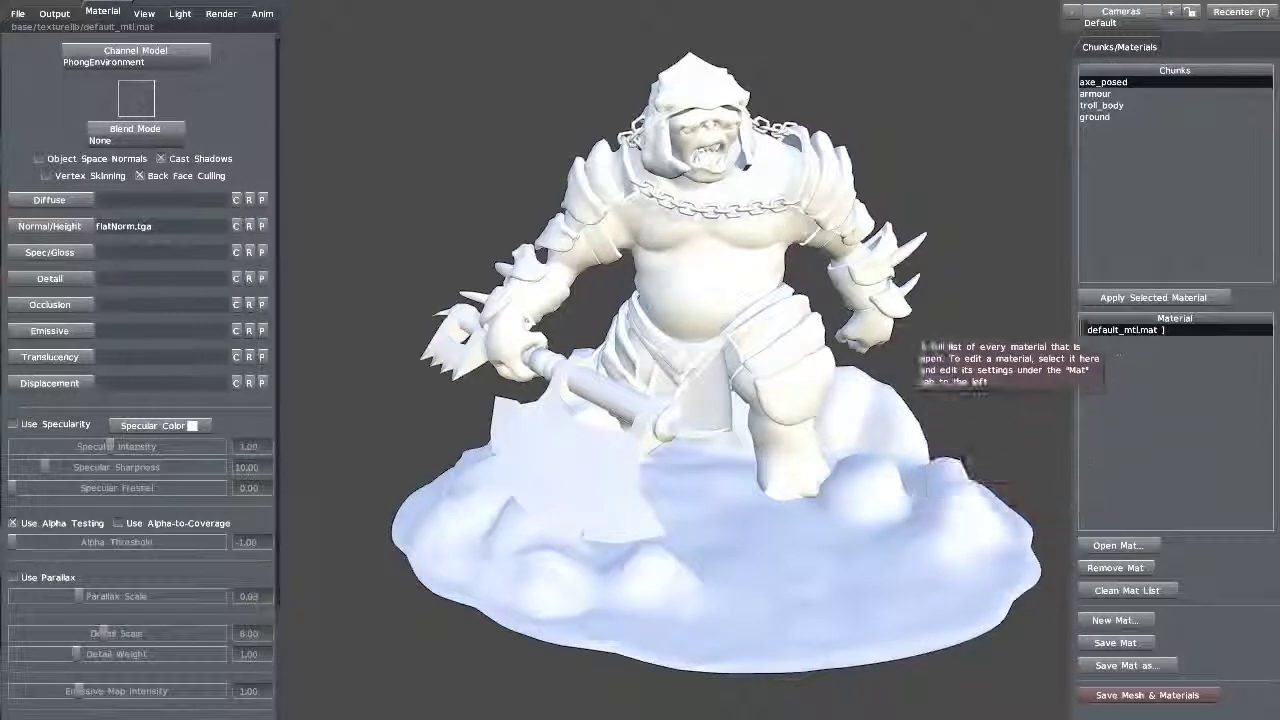
left_click_drag(514, 482, 576, 522)
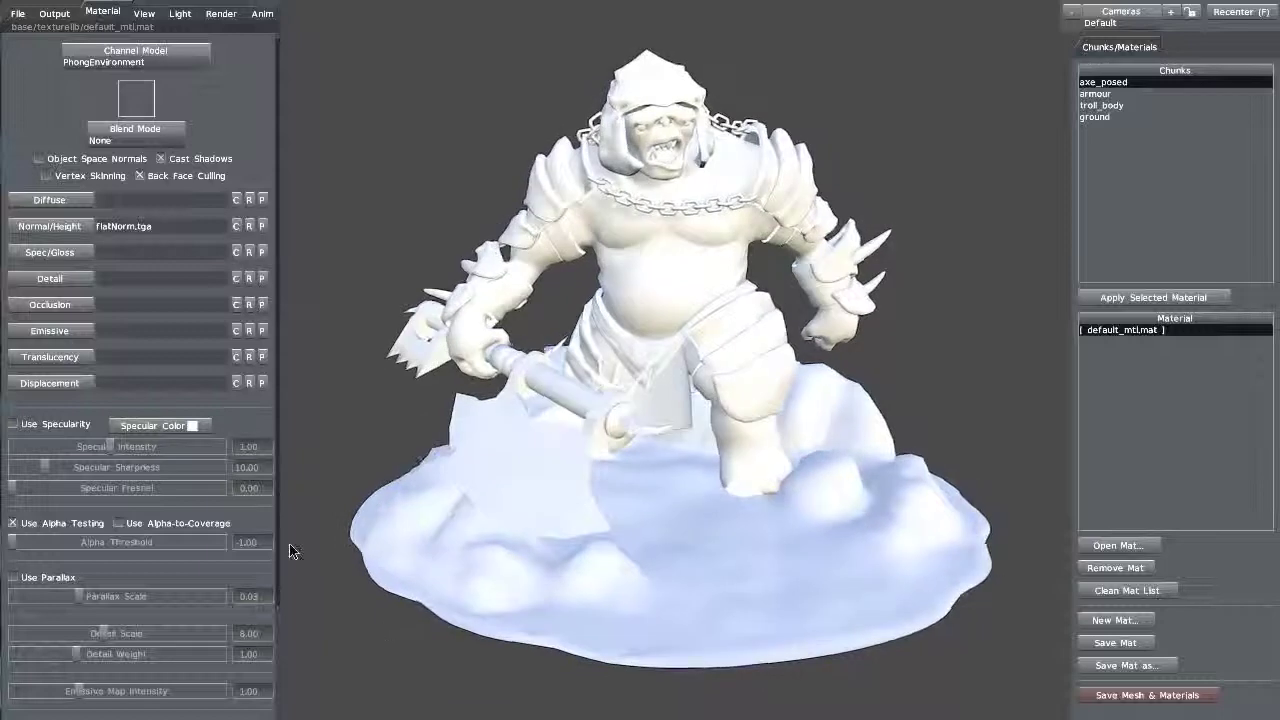
- Save the scene as a Toolbag scene file named troll in the troll folder
left_click(17, 14)
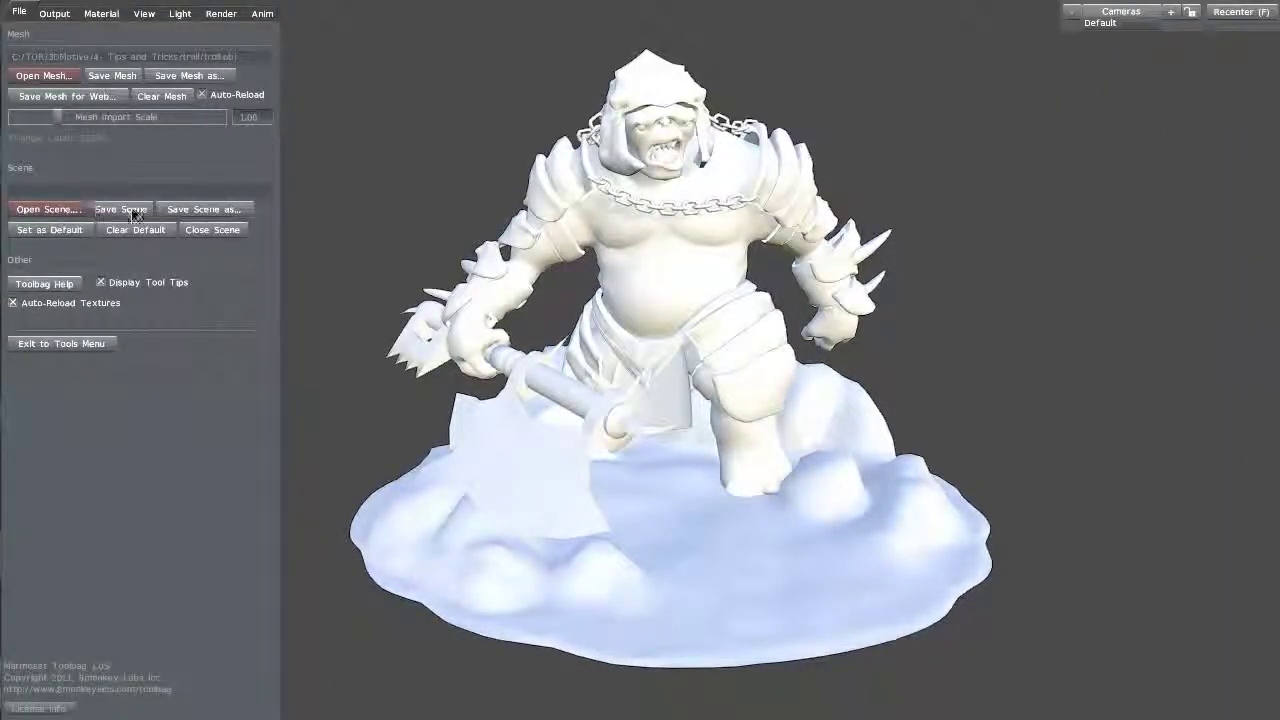
left_click(207, 209)
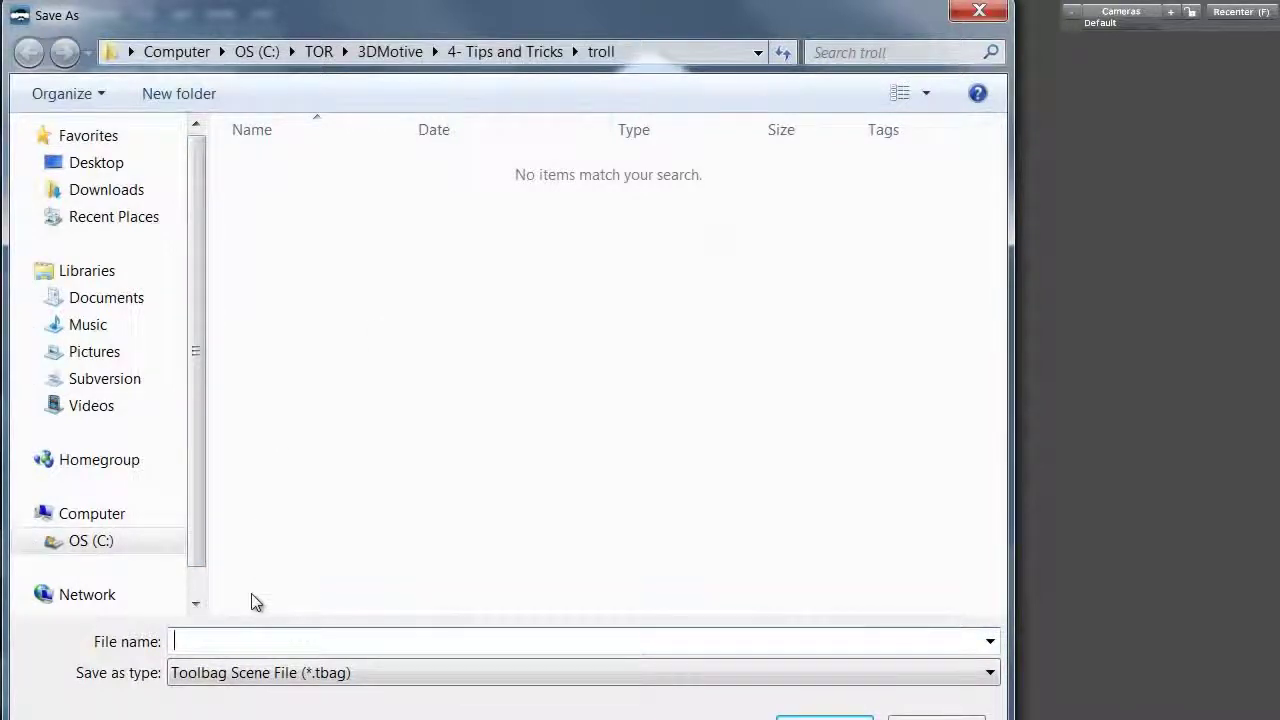
type("troll")
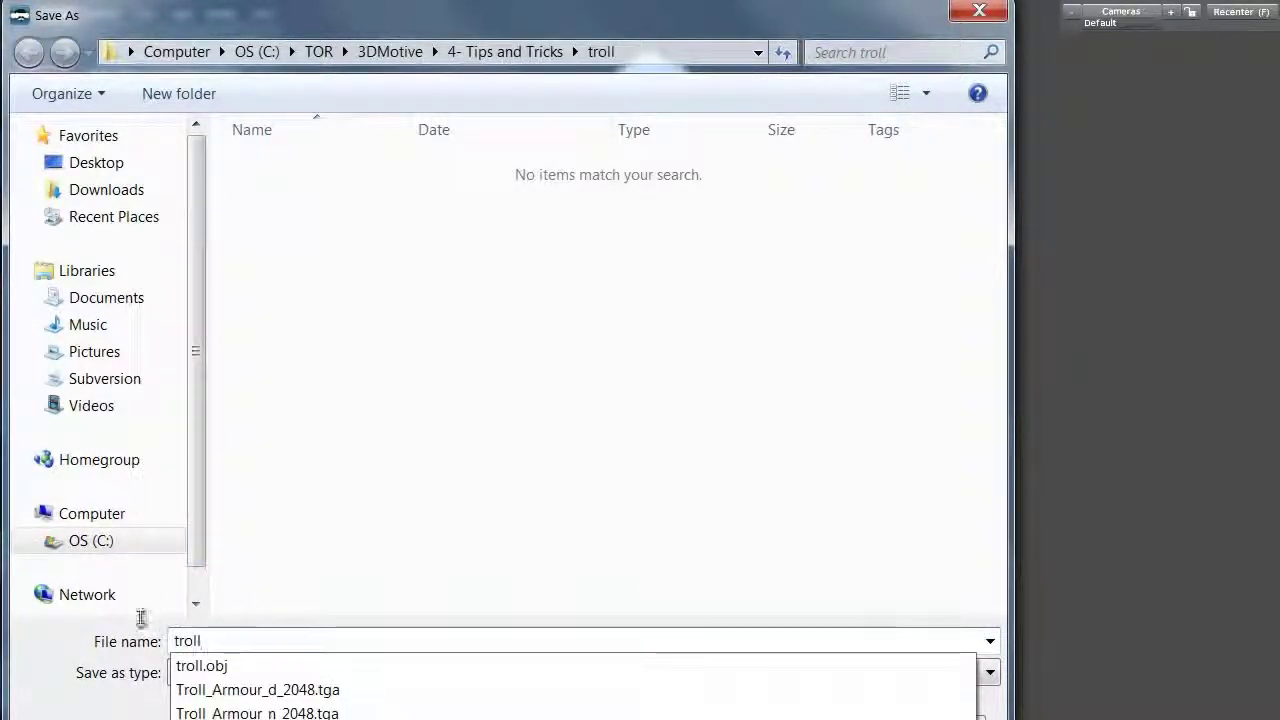
left_click(76, 645)
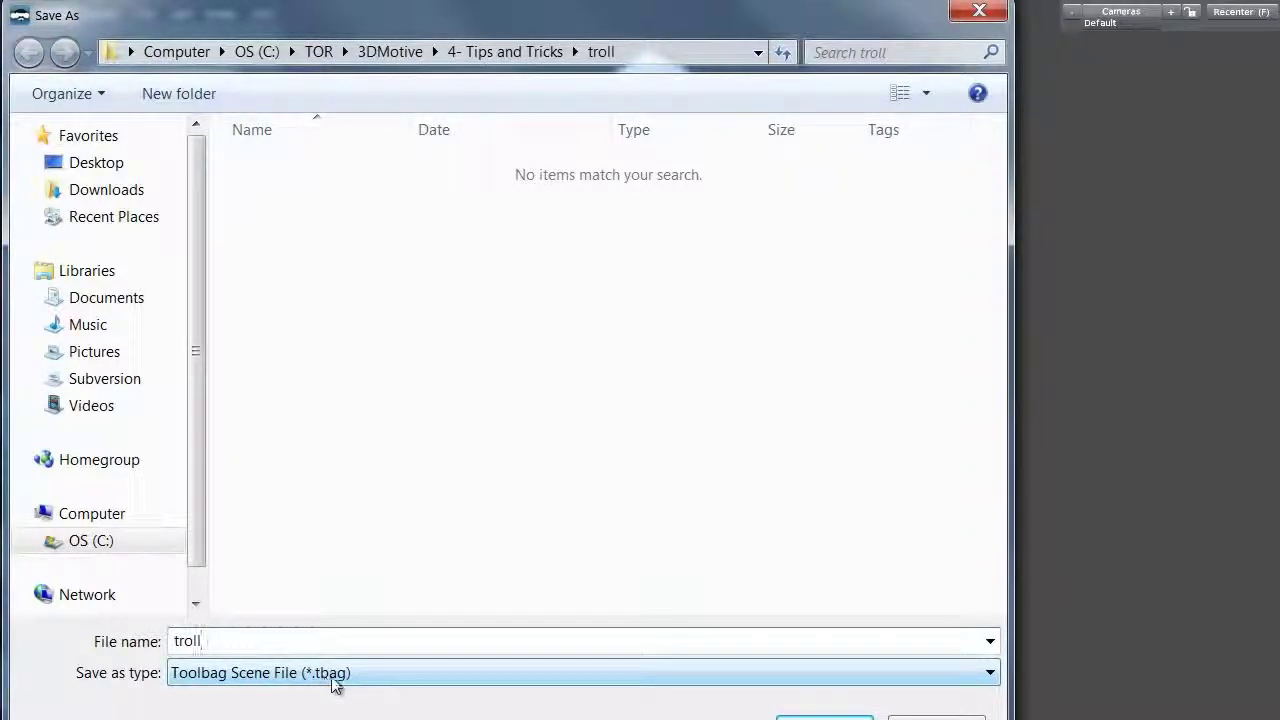
left_click_drag(645, 33, 668, 2)
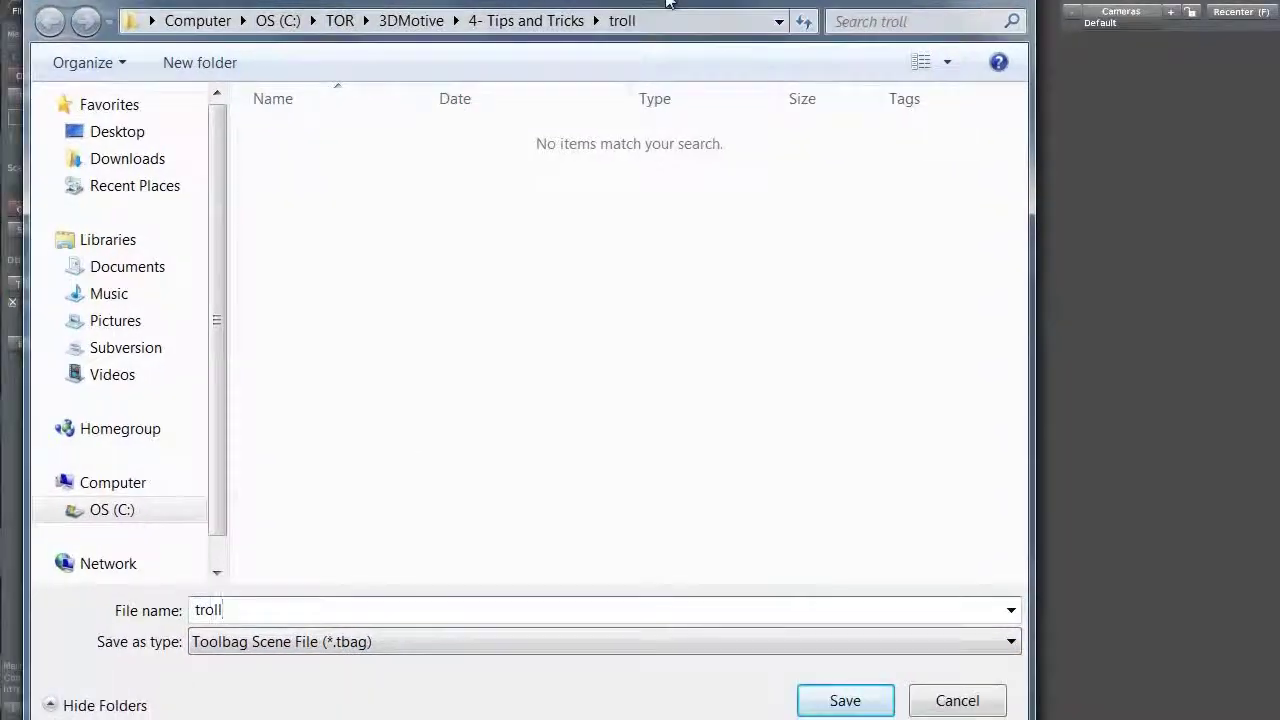
left_click(837, 700)
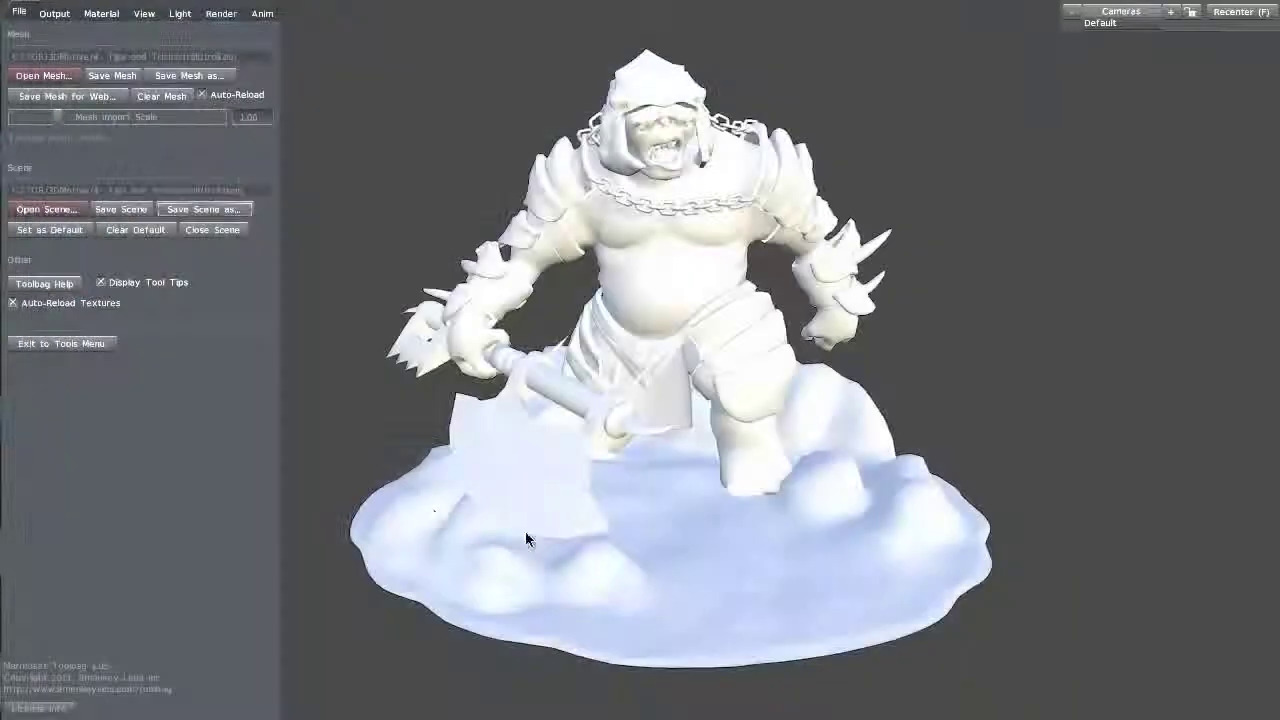
- Create a new material and save it as troll in the troll folder
left_click_drag(378, 457, 489, 487)
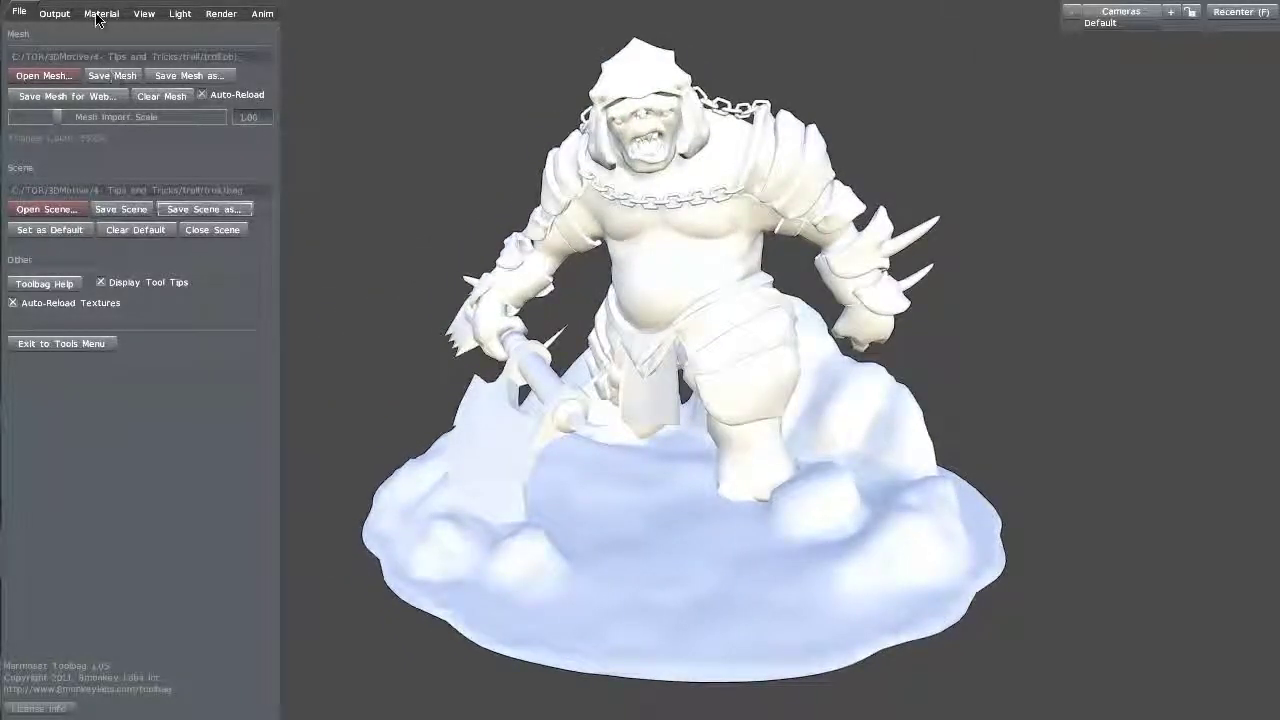
left_click(100, 14)
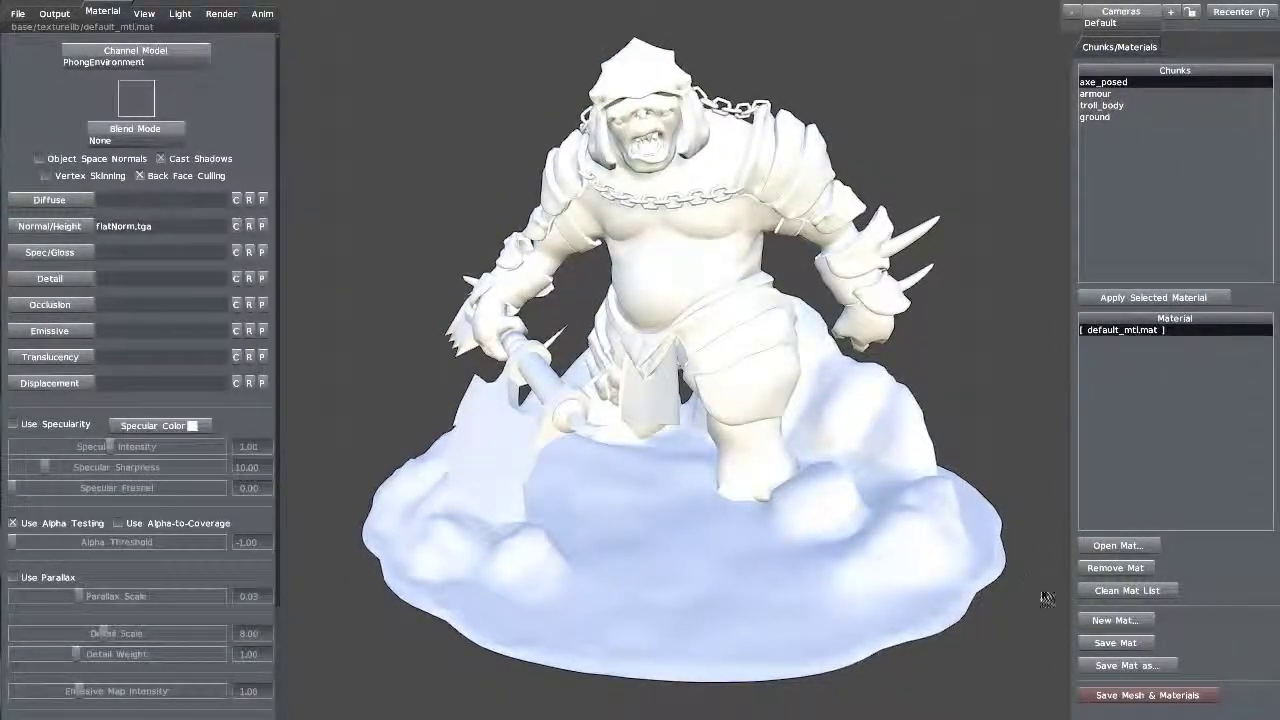
left_click(1110, 620)
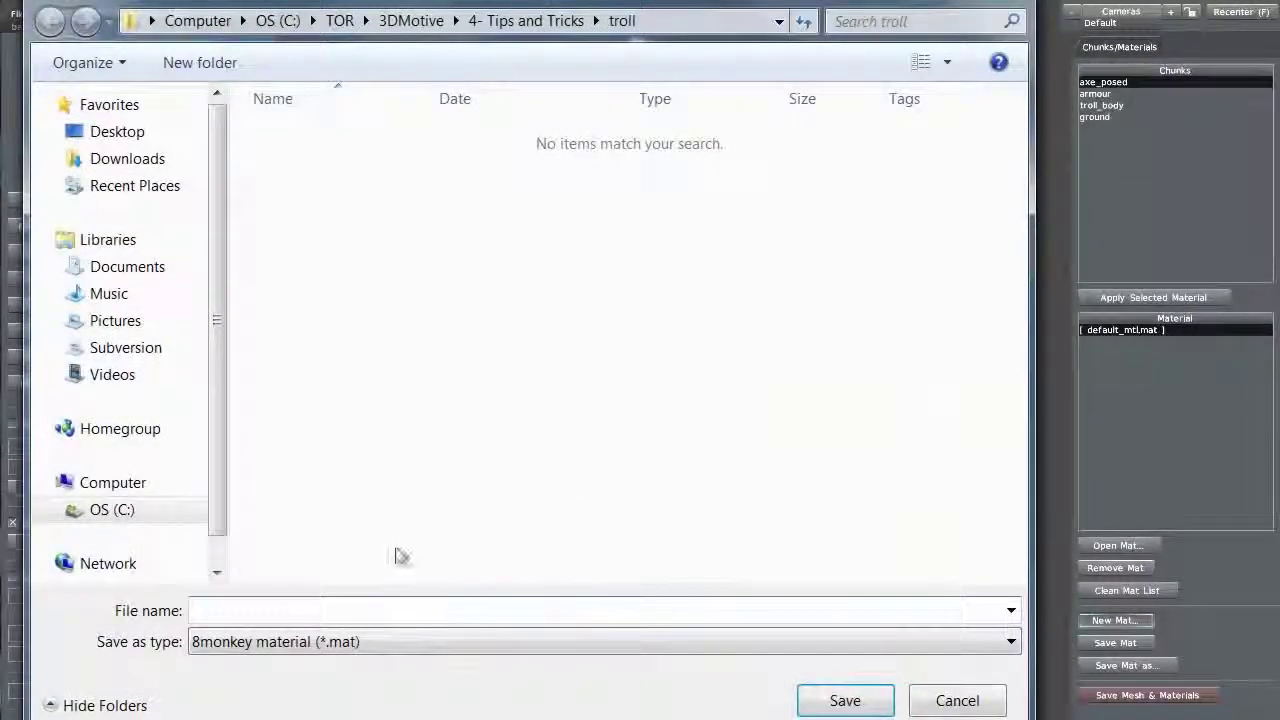
type("troll")
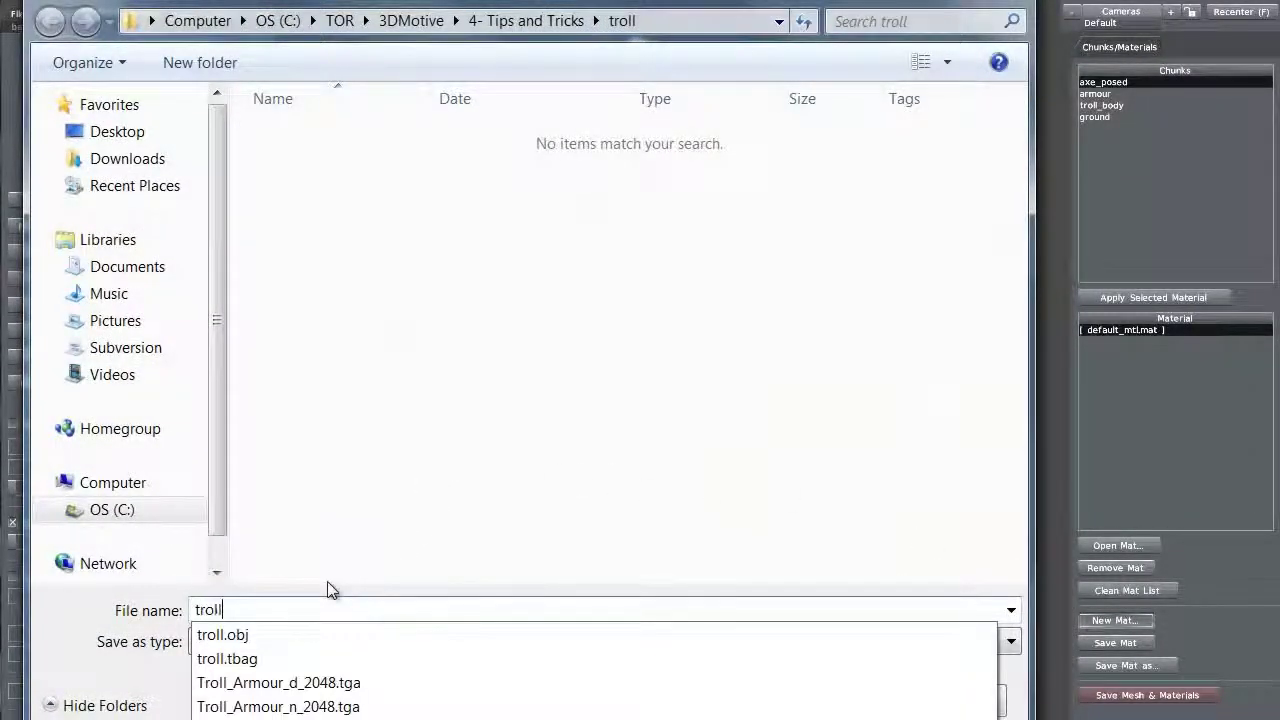
left_click(56, 632)
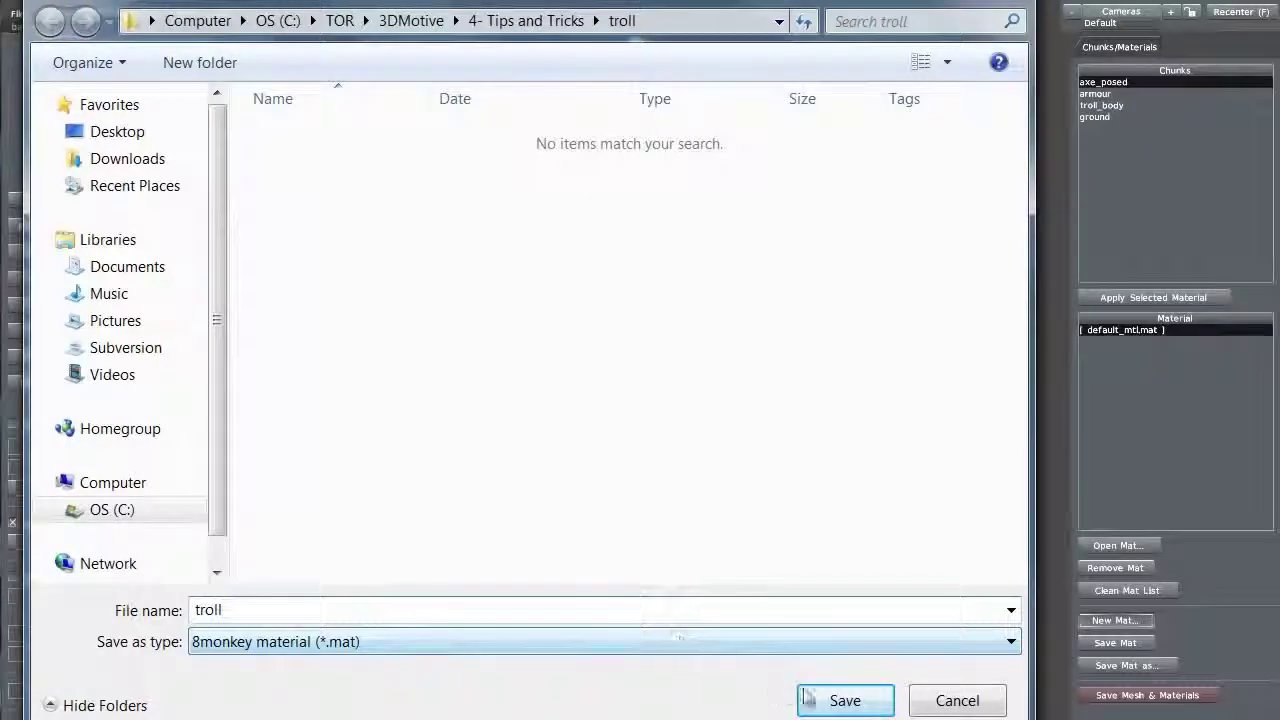
left_click(844, 700)
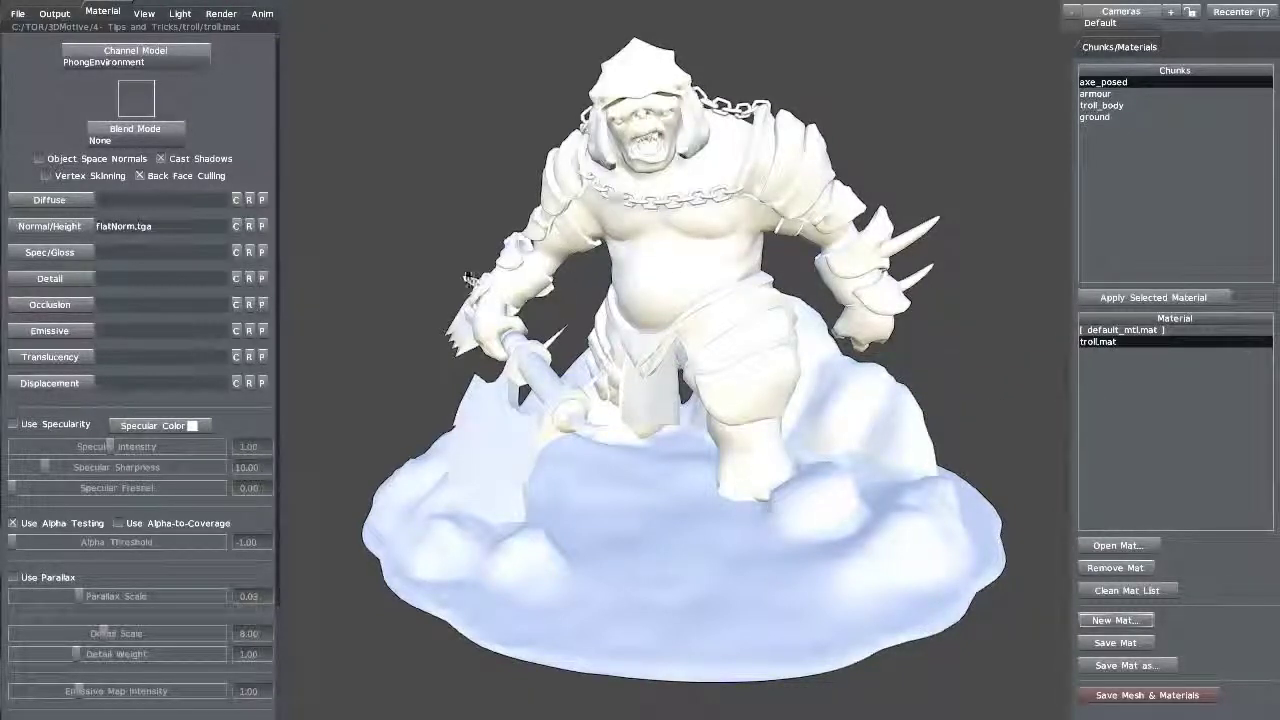
- Load Troll_d_2048.tga as the troll material's diffuse map and Troll_n_2048.tga as its normal/height map
left_click(64, 201)
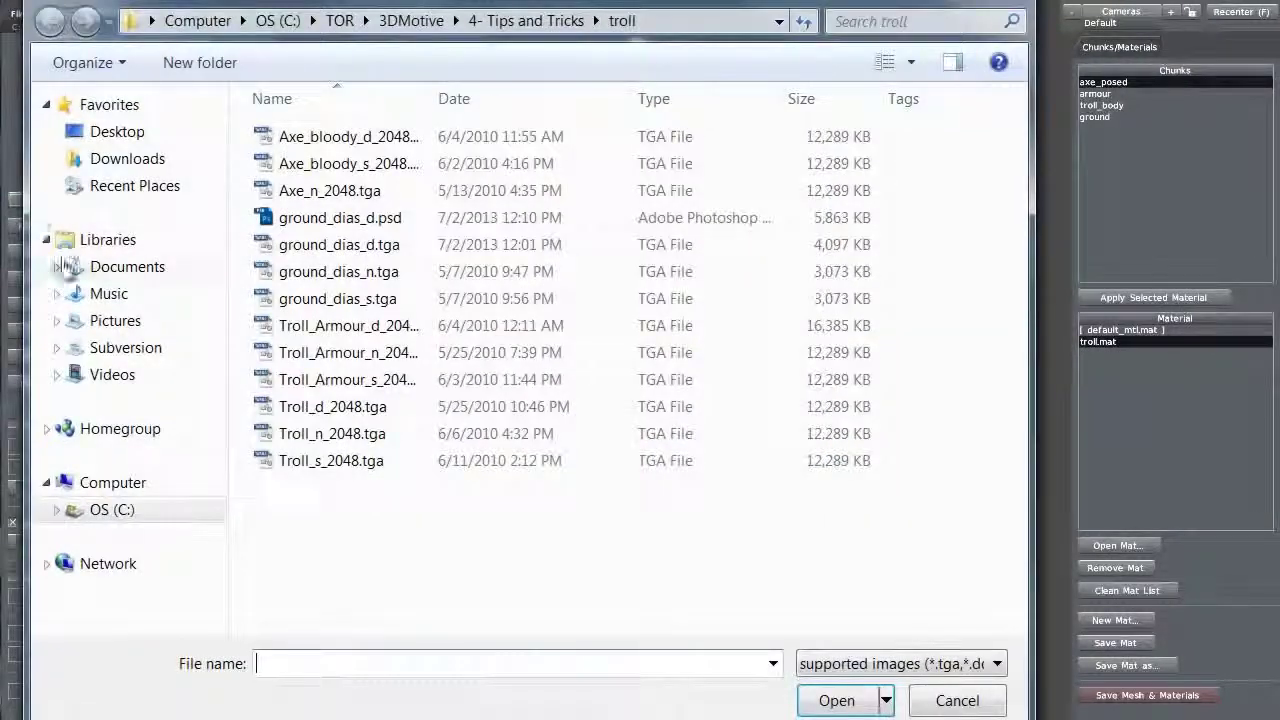
left_click(328, 410)
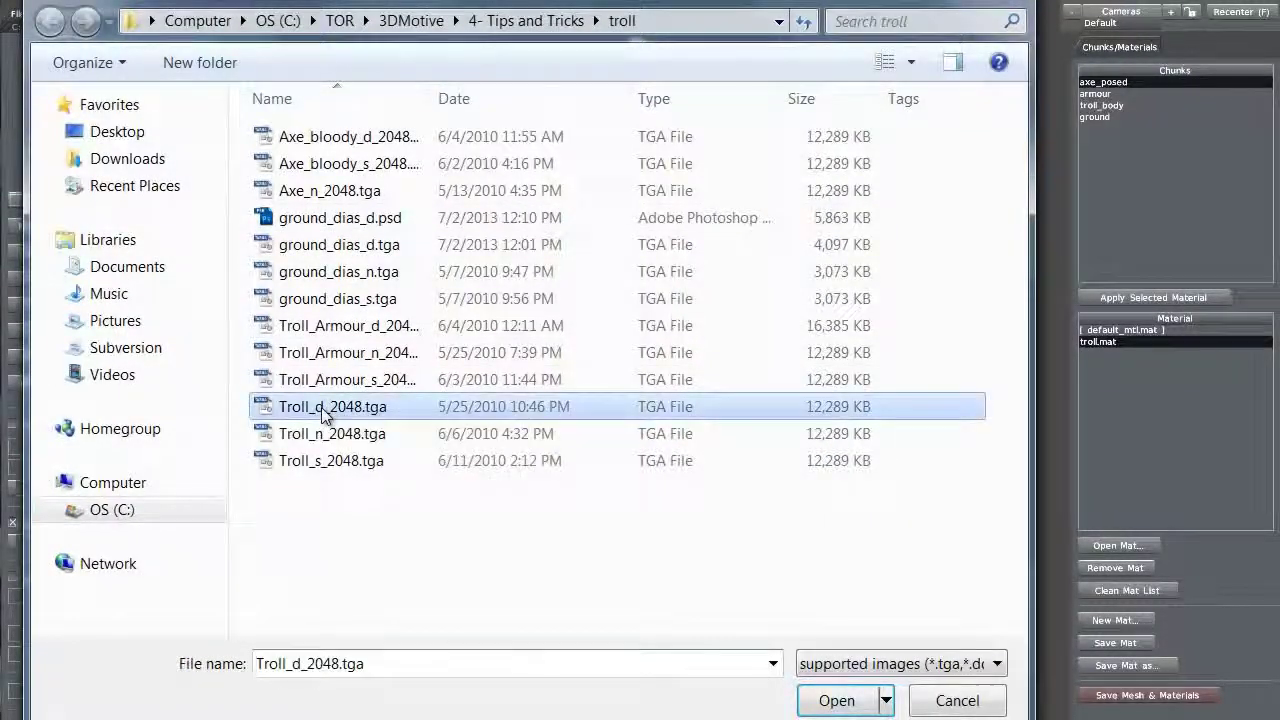
left_click(836, 700)
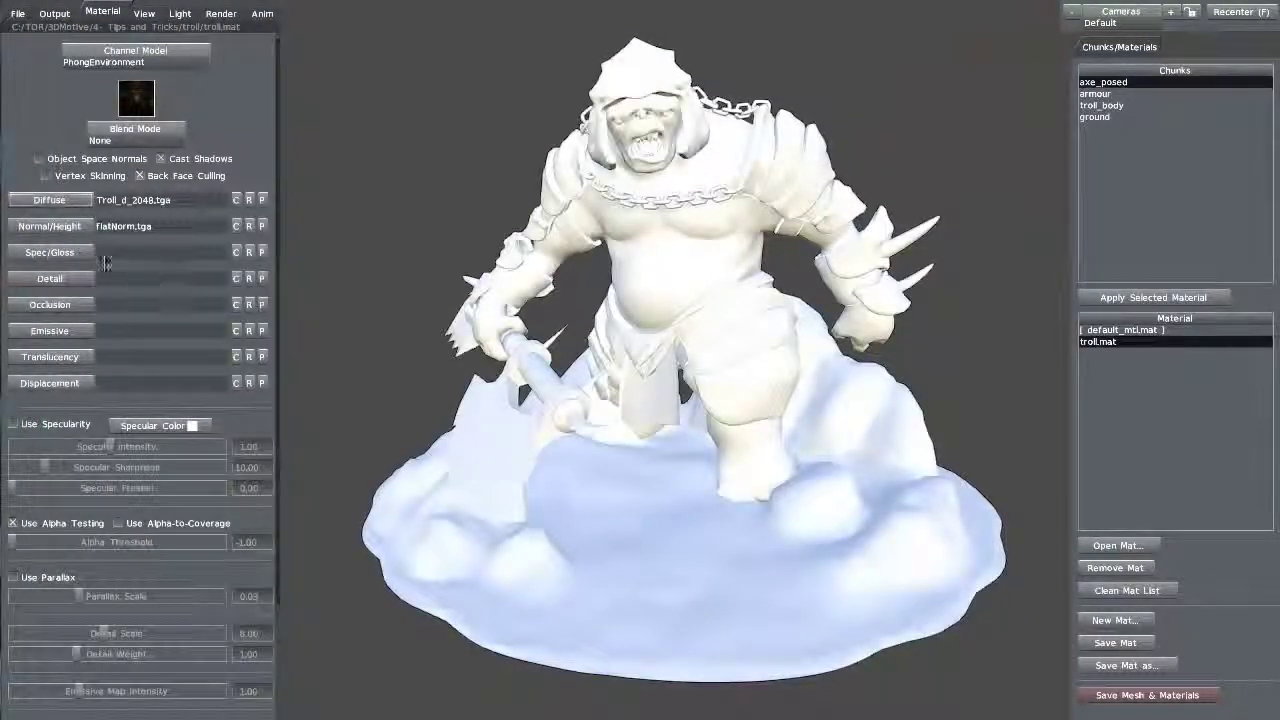
left_click(73, 230)
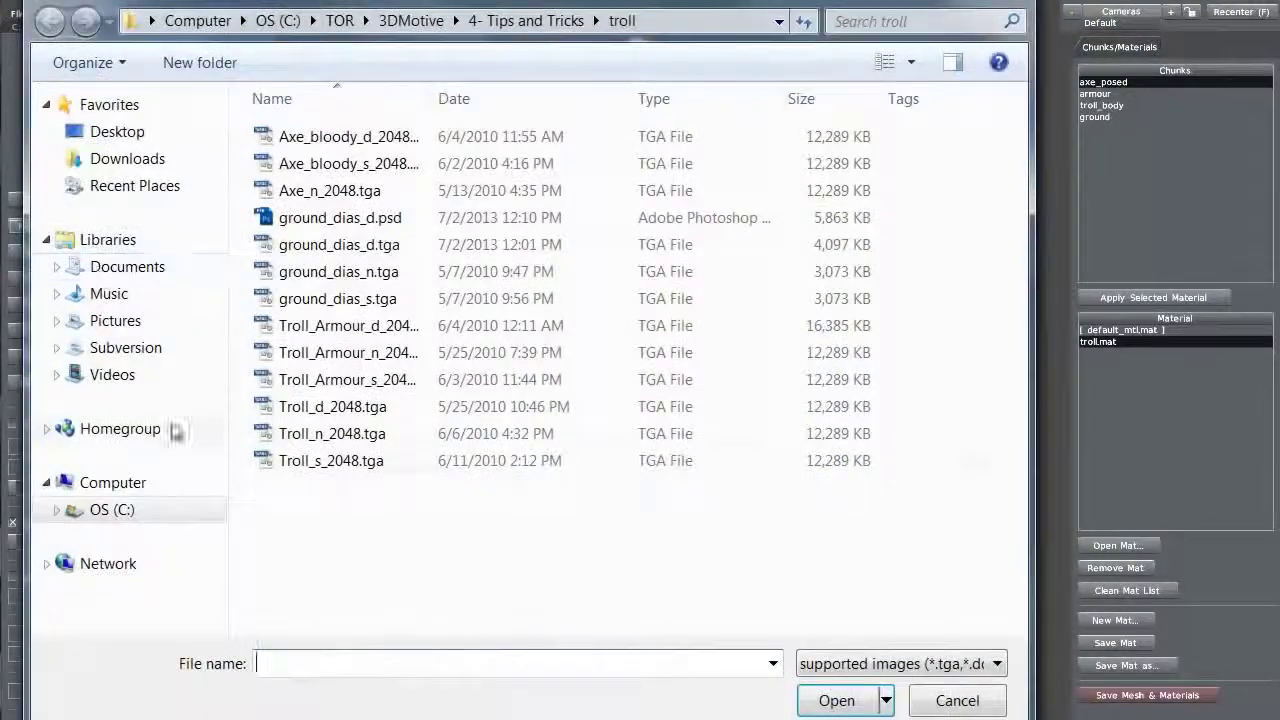
left_click(323, 437)
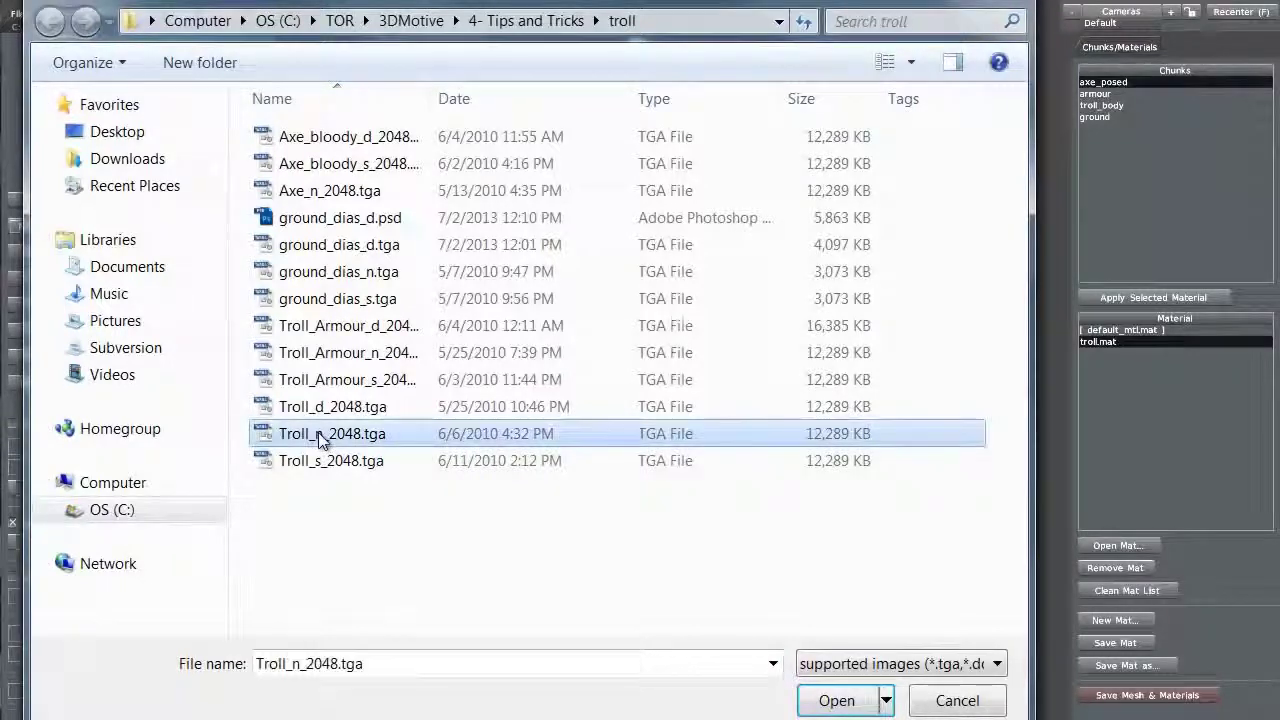
left_click(830, 699)
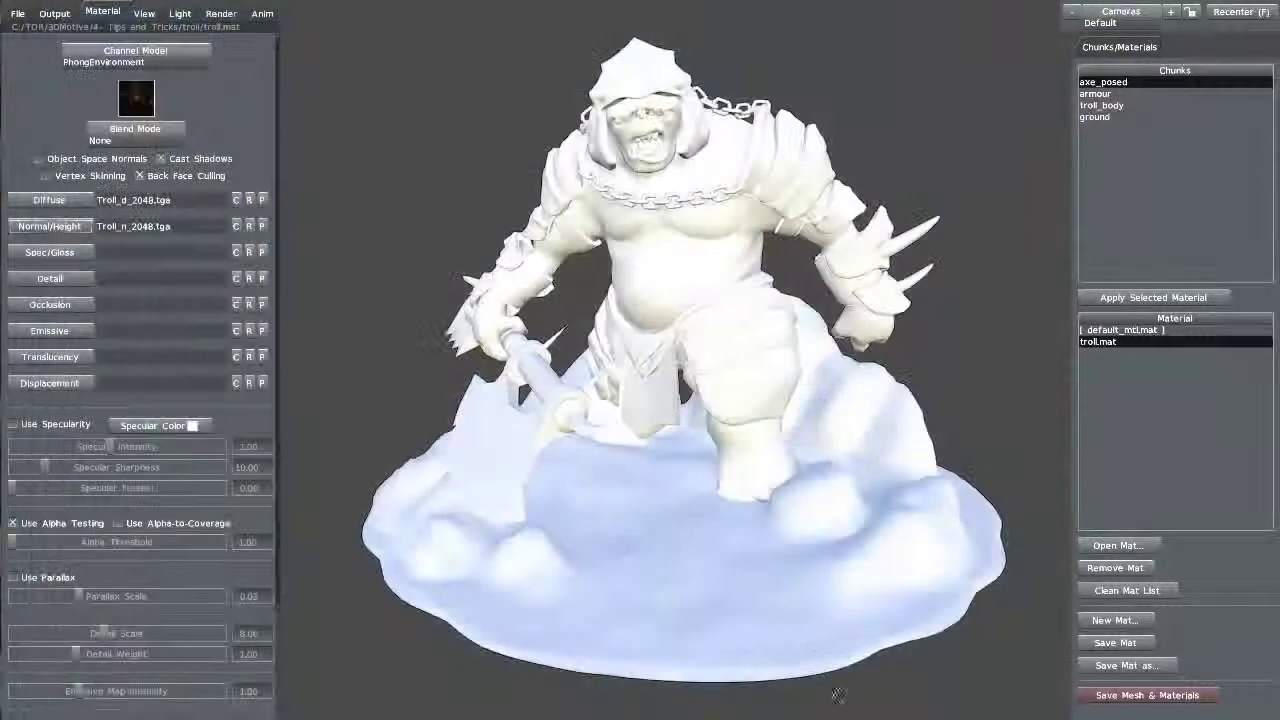
- Load Troll_s_2048.tga as the troll material's spec/gloss map
left_click(69, 256)
left_click(317, 464)
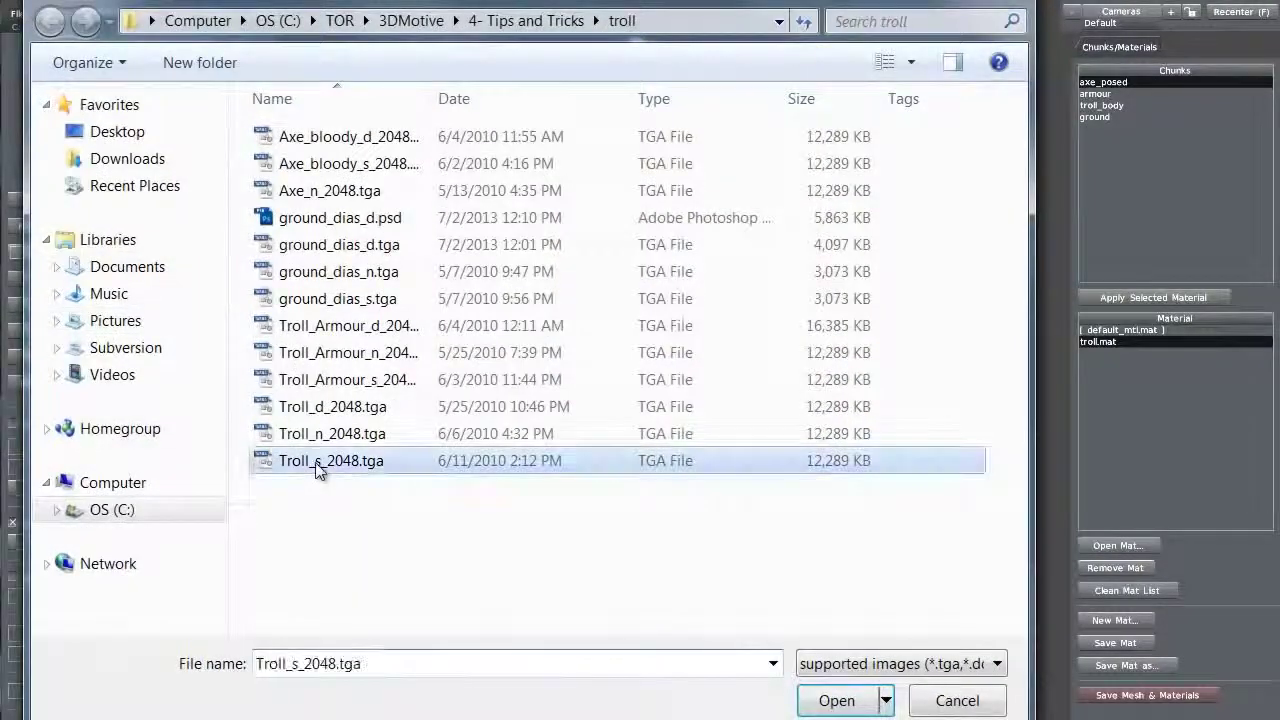
left_click(834, 699)
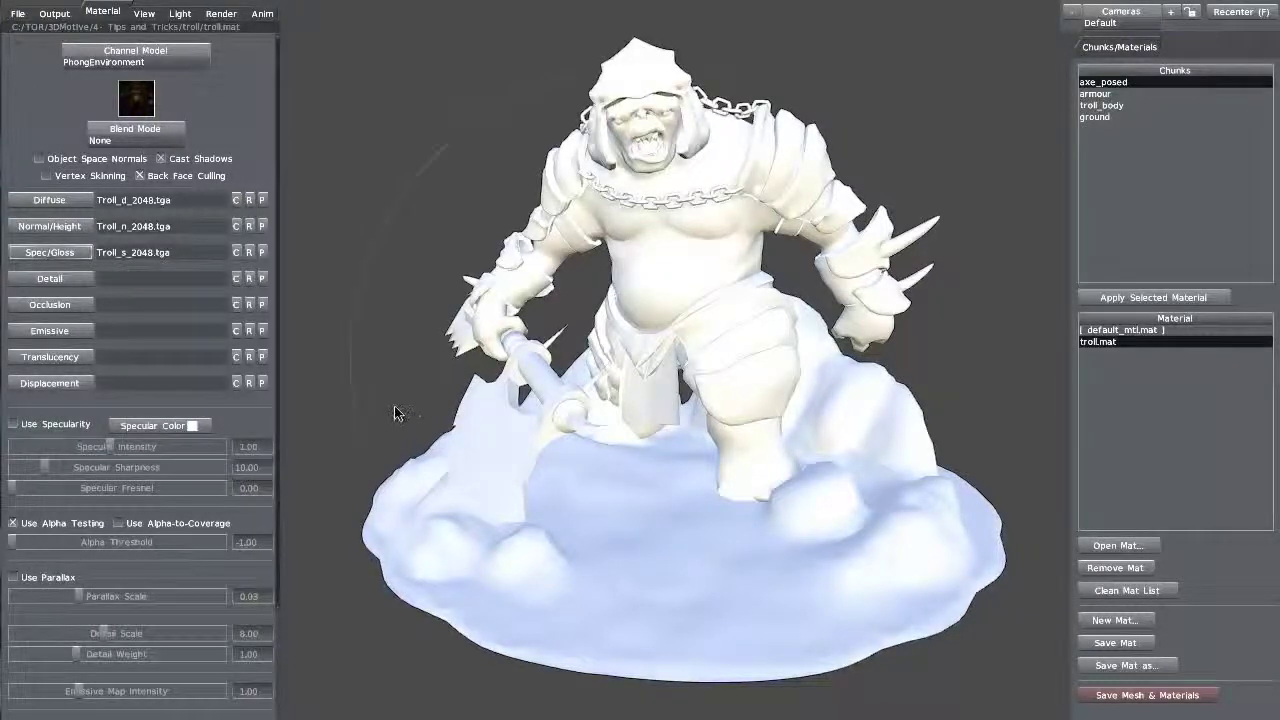
- Apply the troll material to the troll_body chunk and inspect the textured model
left_click_drag(395, 413, 414, 420)
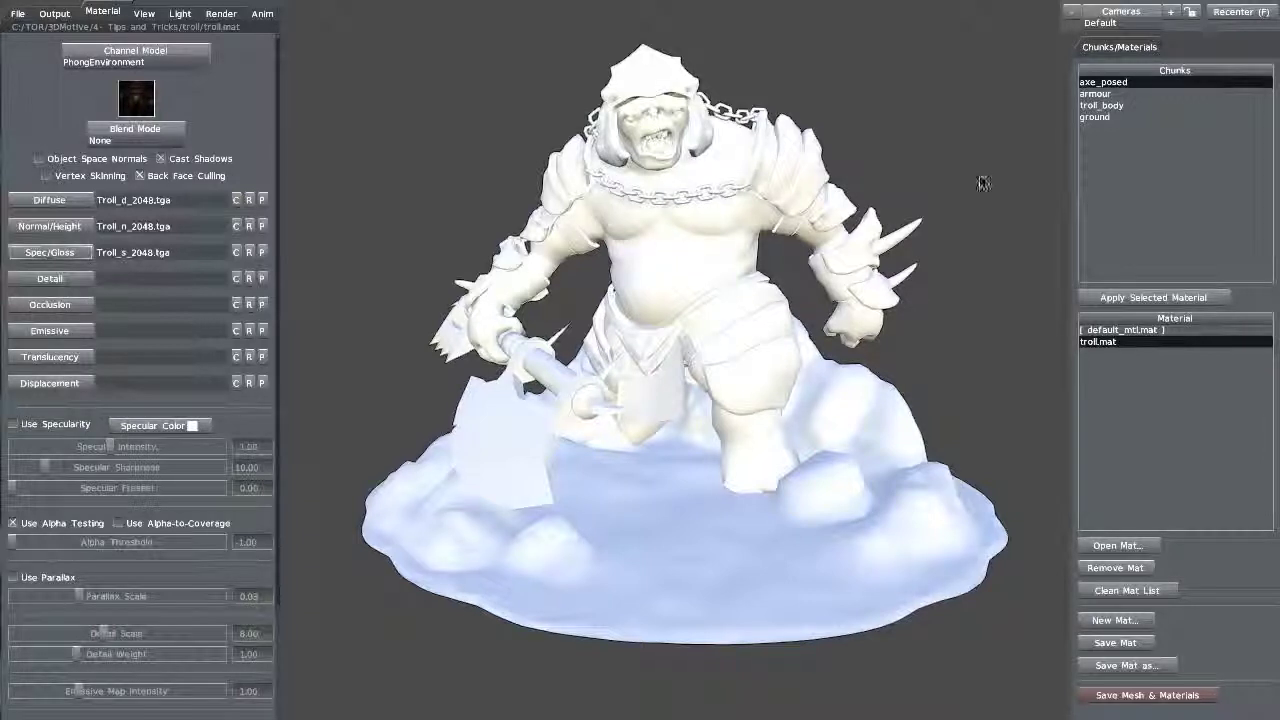
left_click(1096, 107)
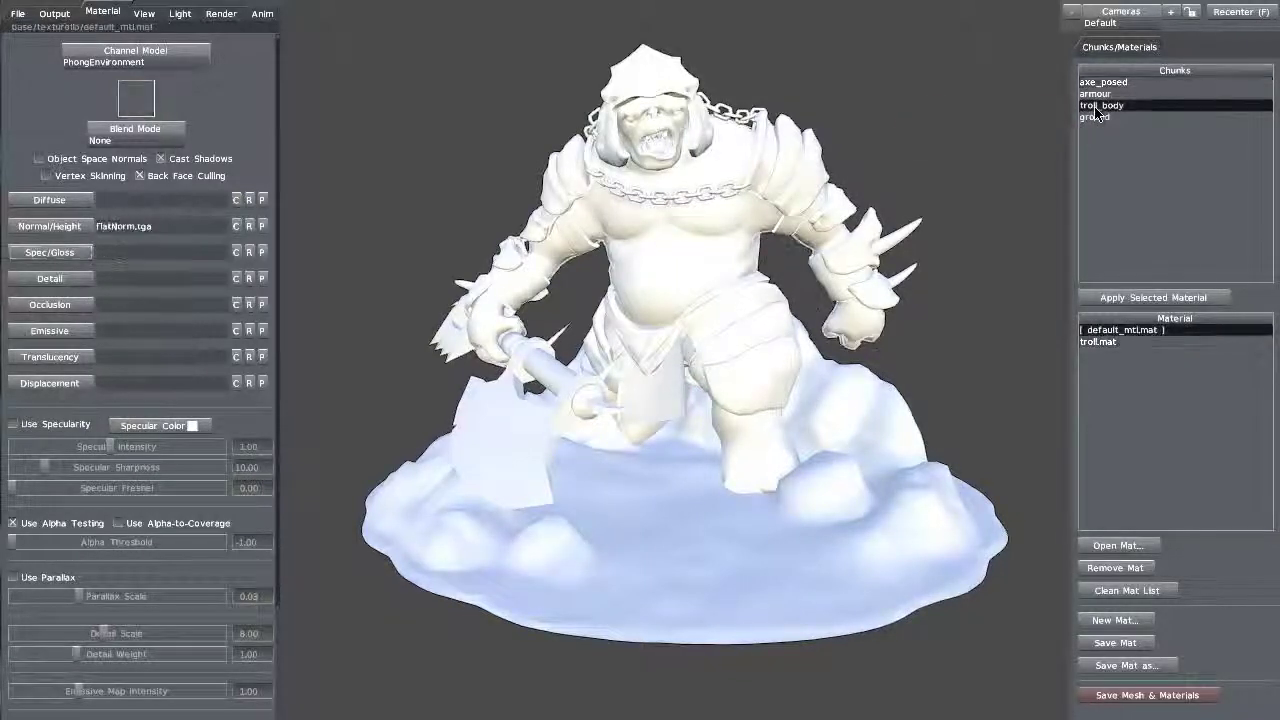
left_click(1096, 343)
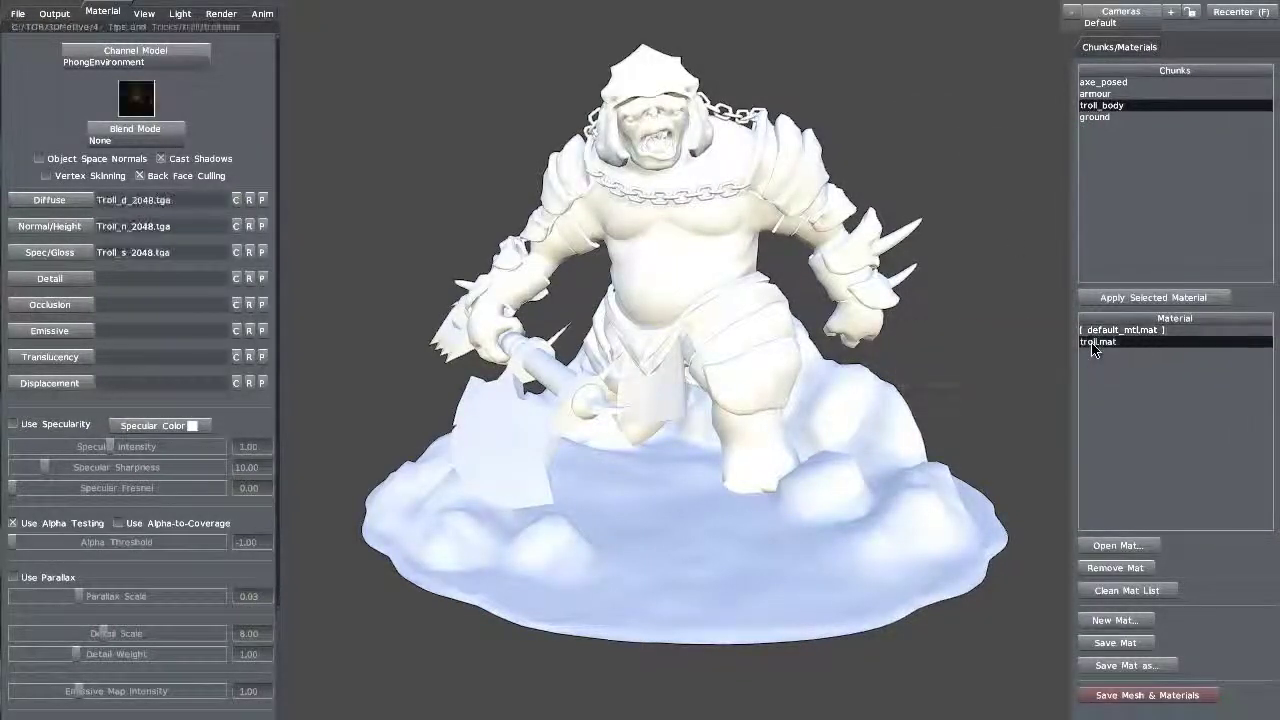
left_click(1129, 299)
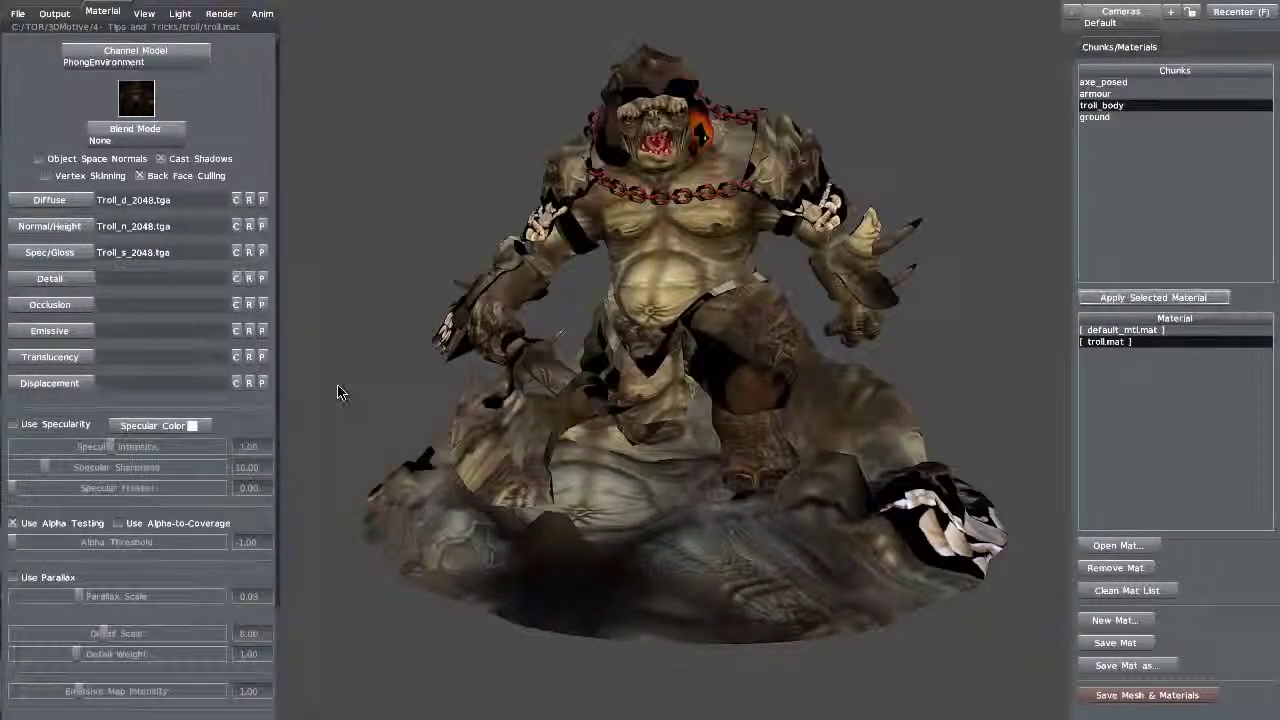
left_click_drag(337, 387, 492, 390)
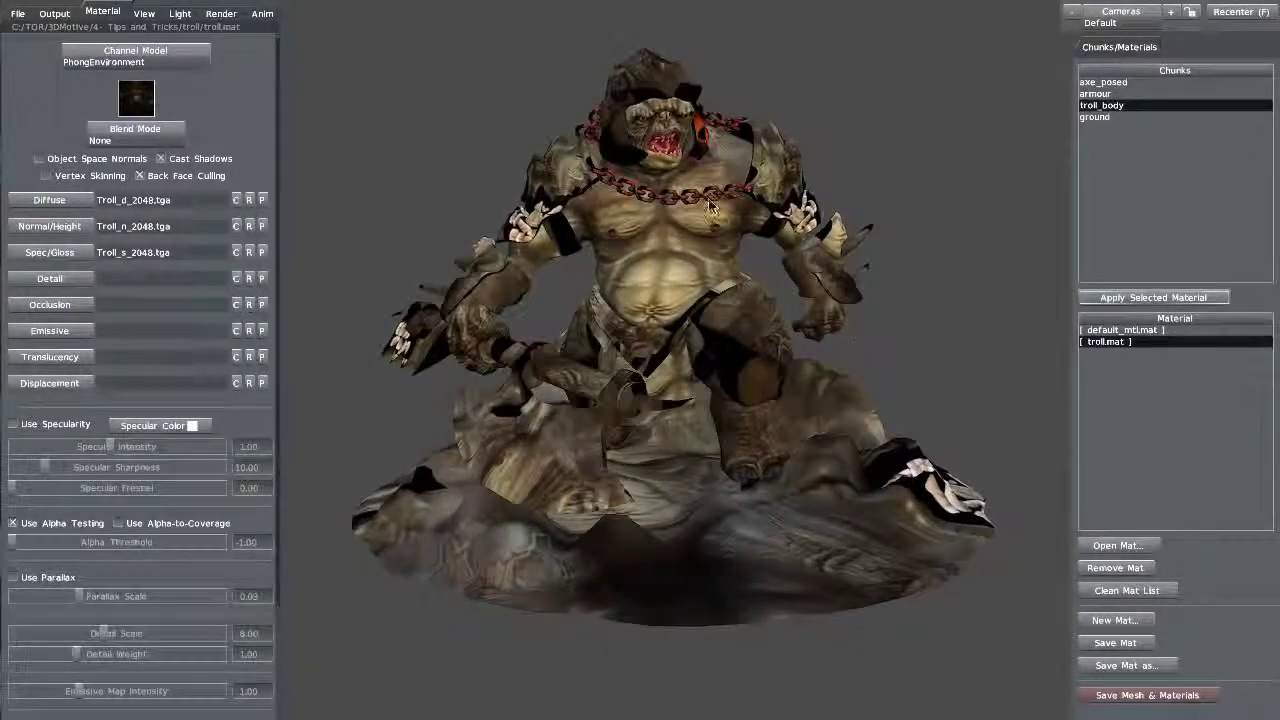
- Enable specularity on the troll material with a grey specular color of about 158 per channel, and save the material
left_click_drag(440, 112, 468, 117)
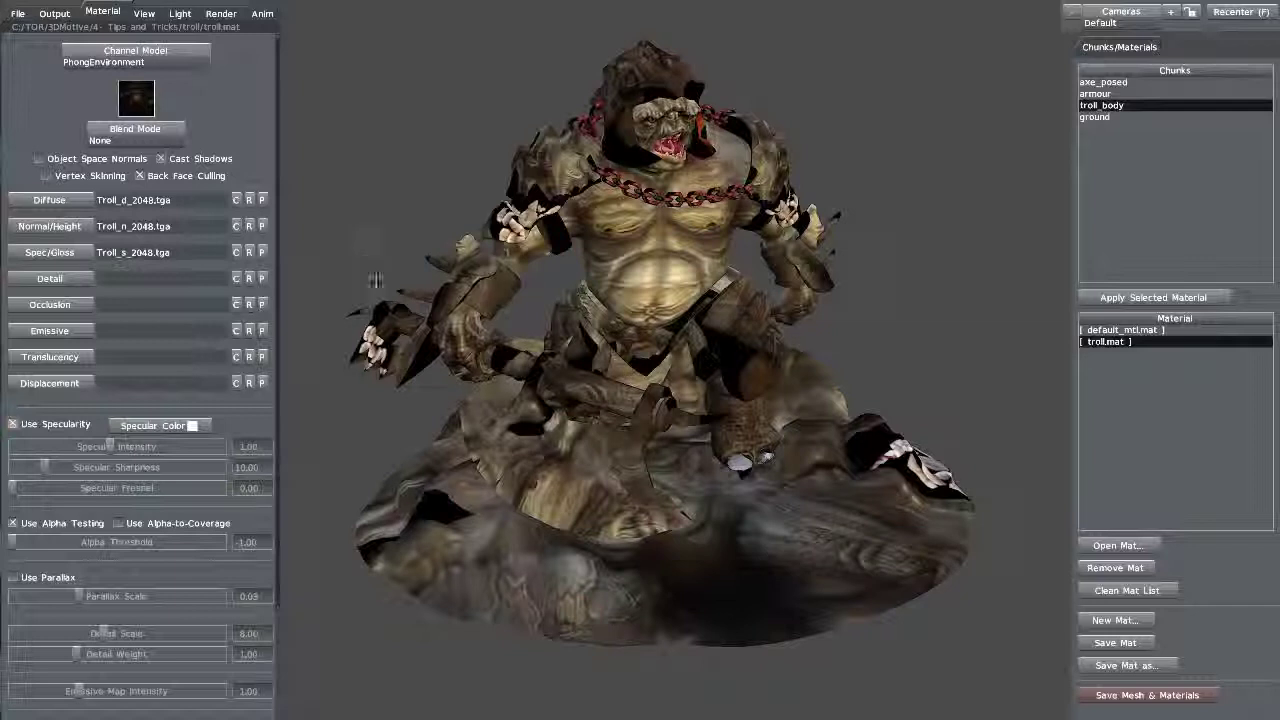
left_click(183, 430)
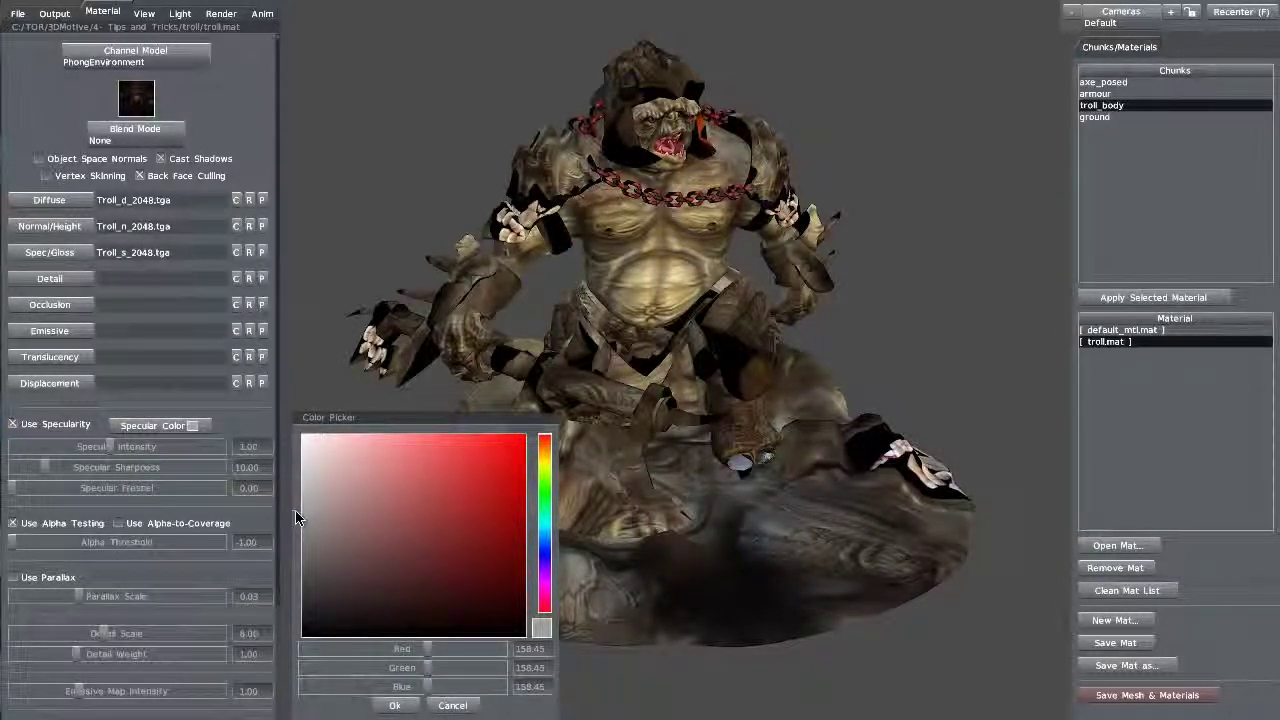
left_click(393, 706)
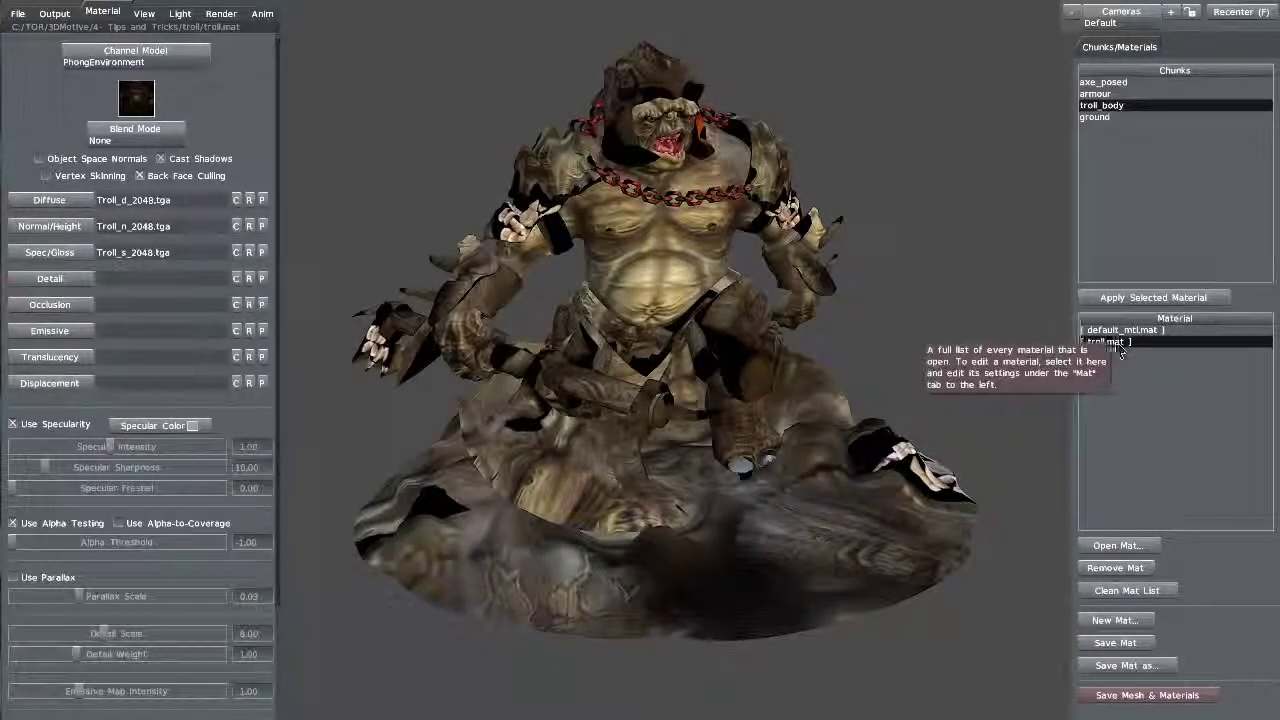
left_click(1117, 644)
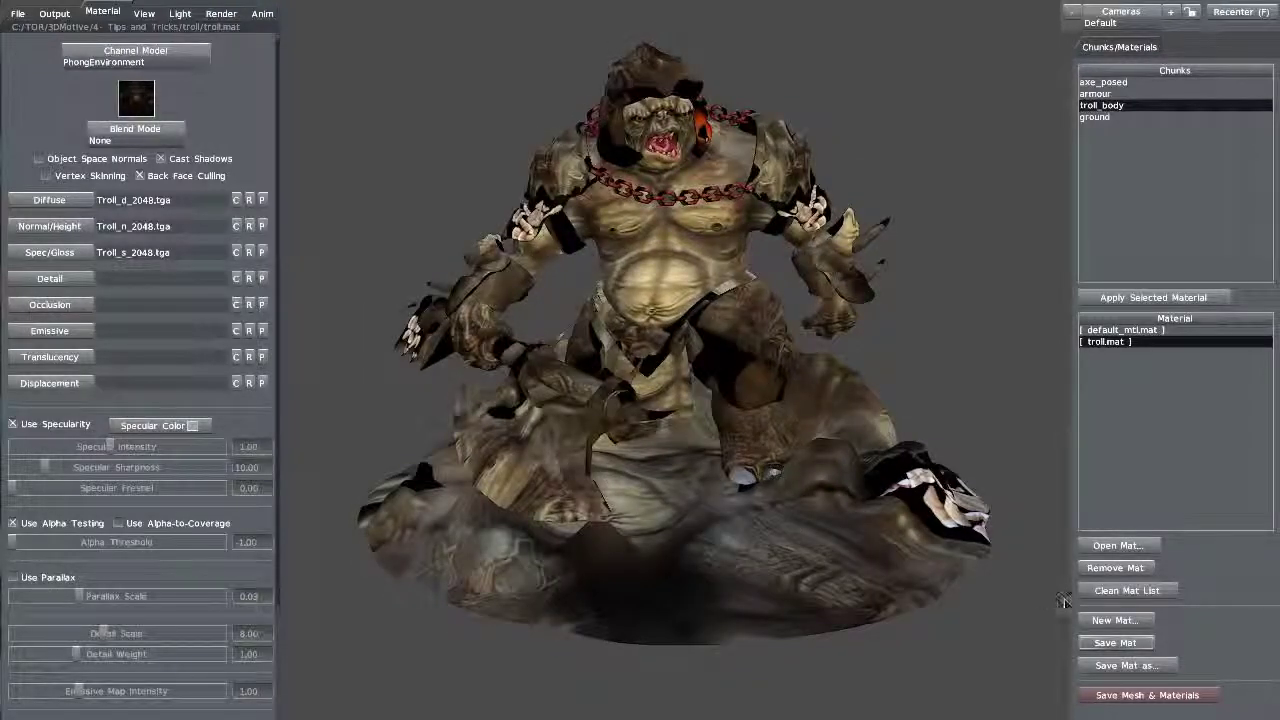
- Create a new material and save it as armour in the troll folder
left_click(1106, 621)
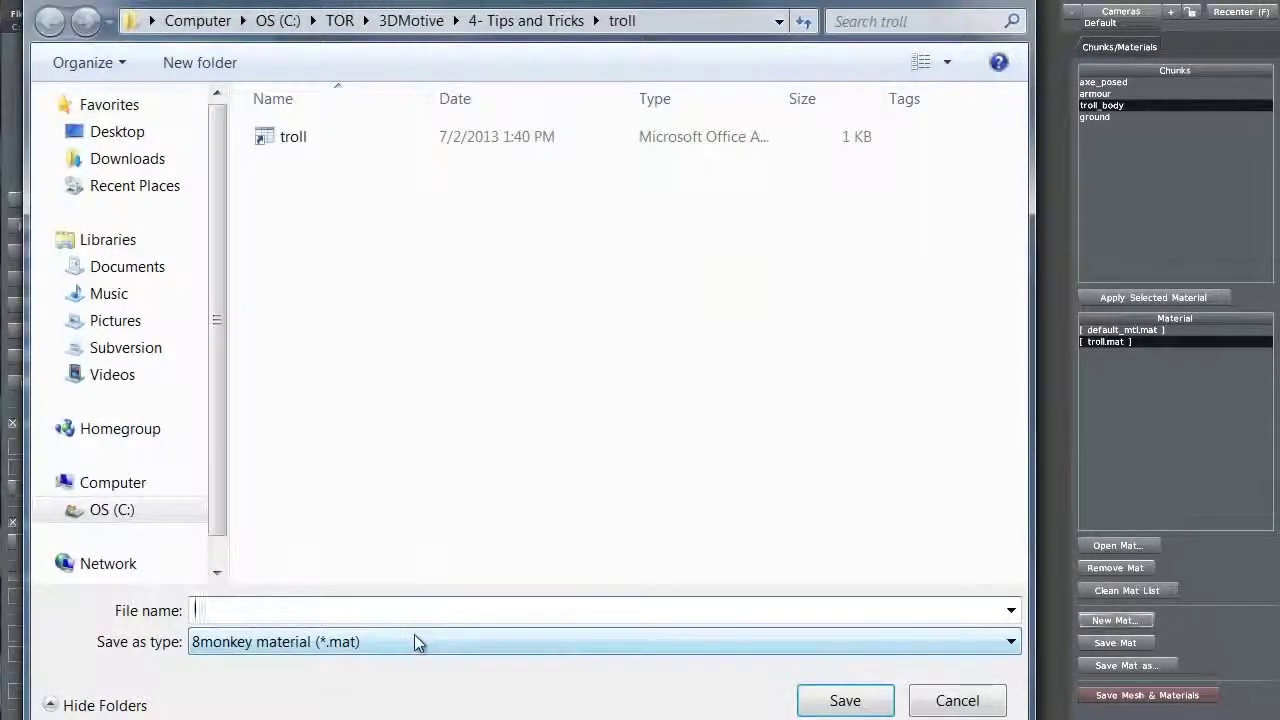
type("armour")
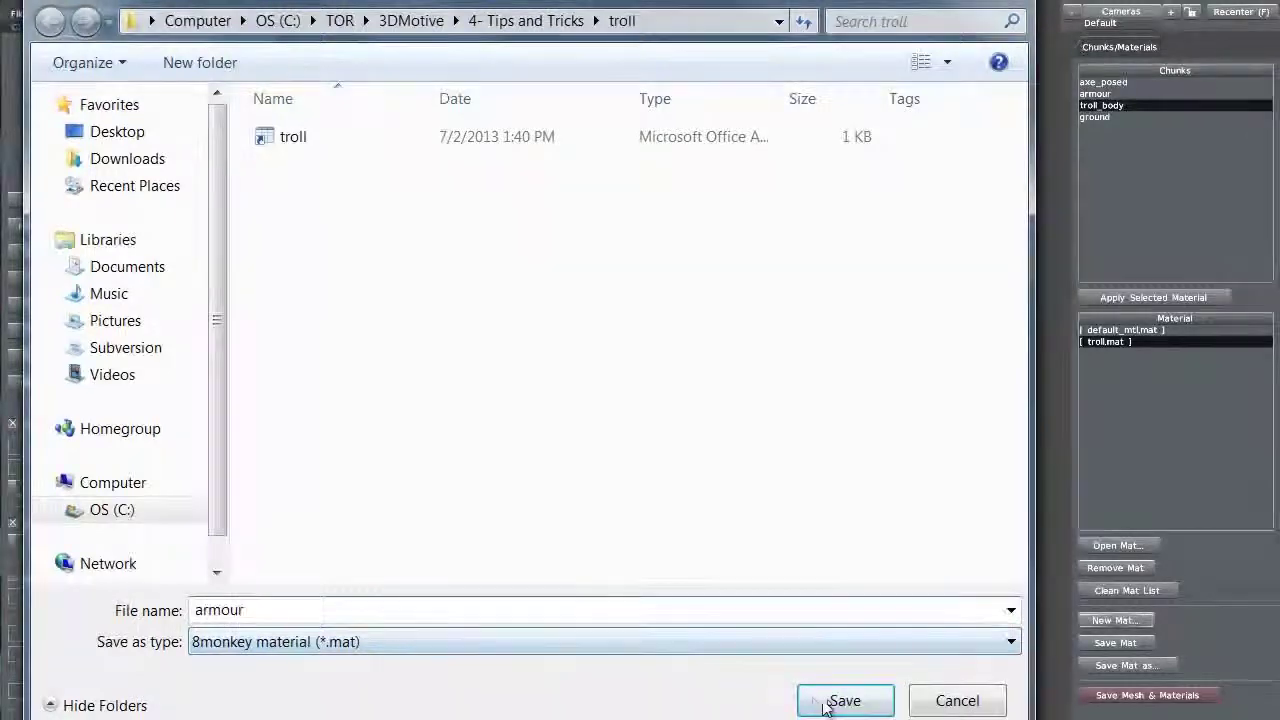
left_click(845, 701)
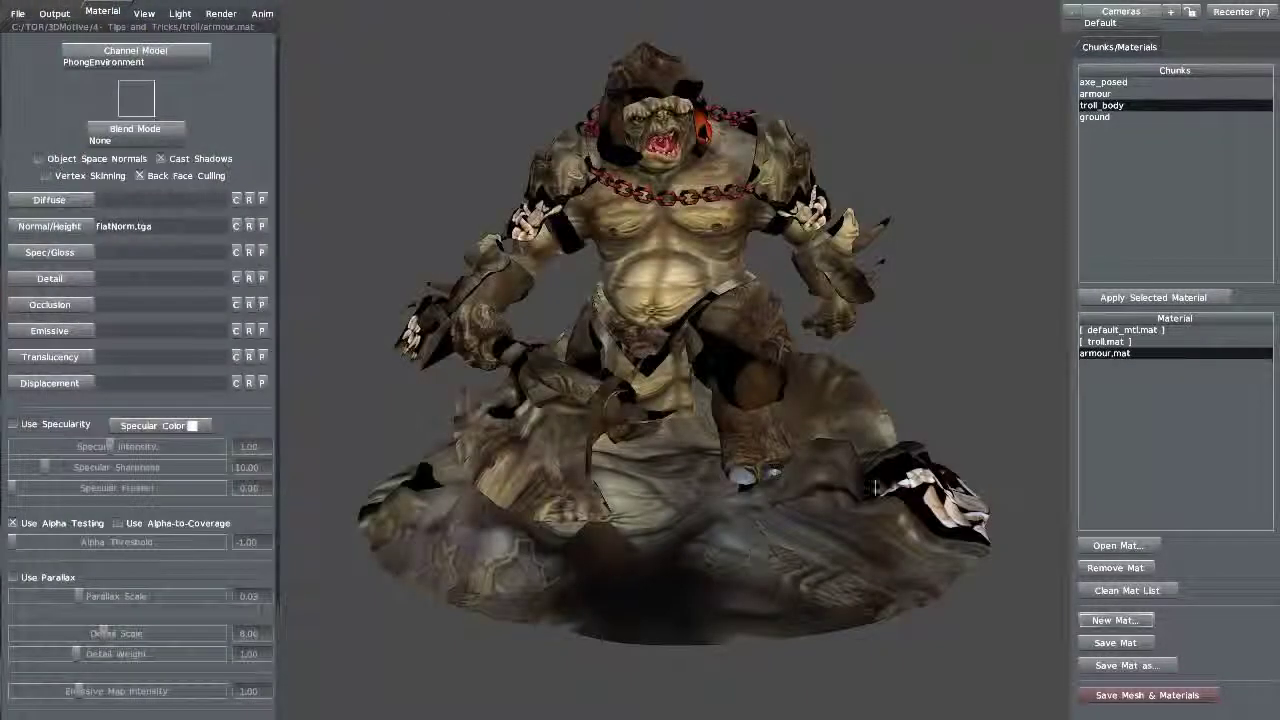
- Load Troll_Armour_d_2048.tga, Troll_Armour_n_2048.tga and Troll_Armour_s_2048.tga as the armour material's diffuse, normal/height and spec/gloss maps
left_click(50, 200)
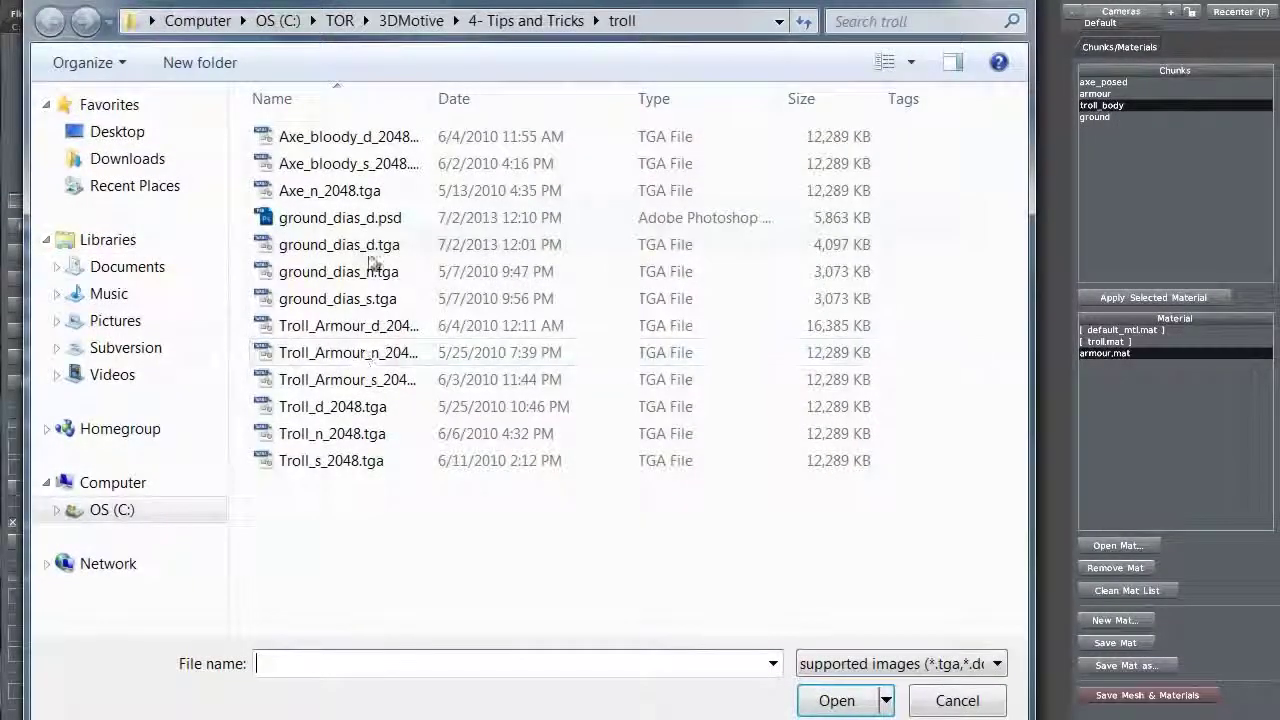
left_click(355, 335)
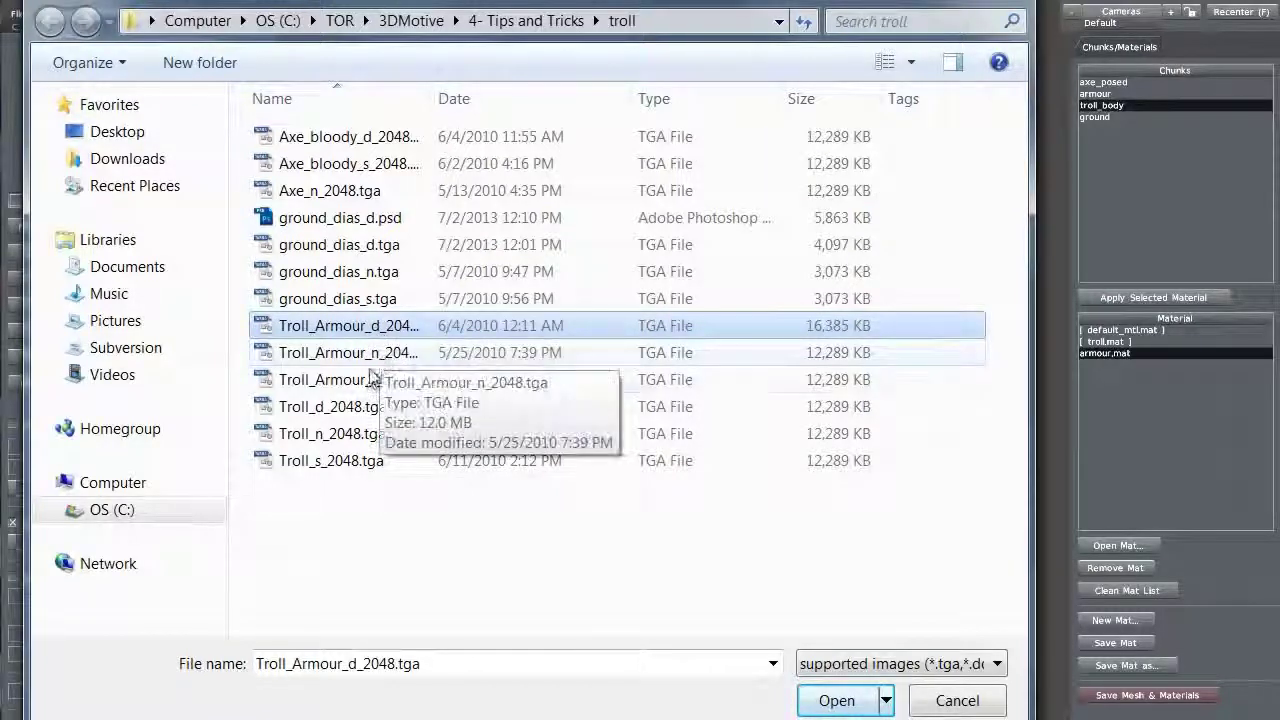
left_click(836, 700)
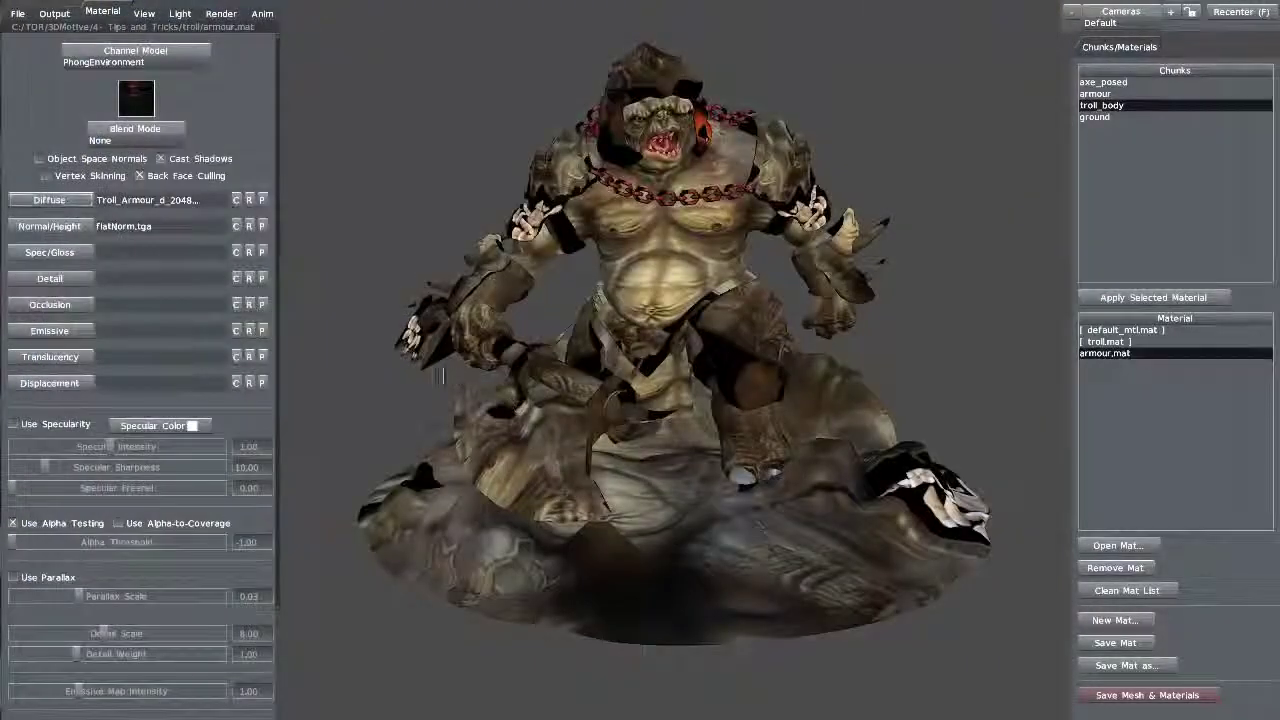
left_click(65, 229)
left_click(348, 352)
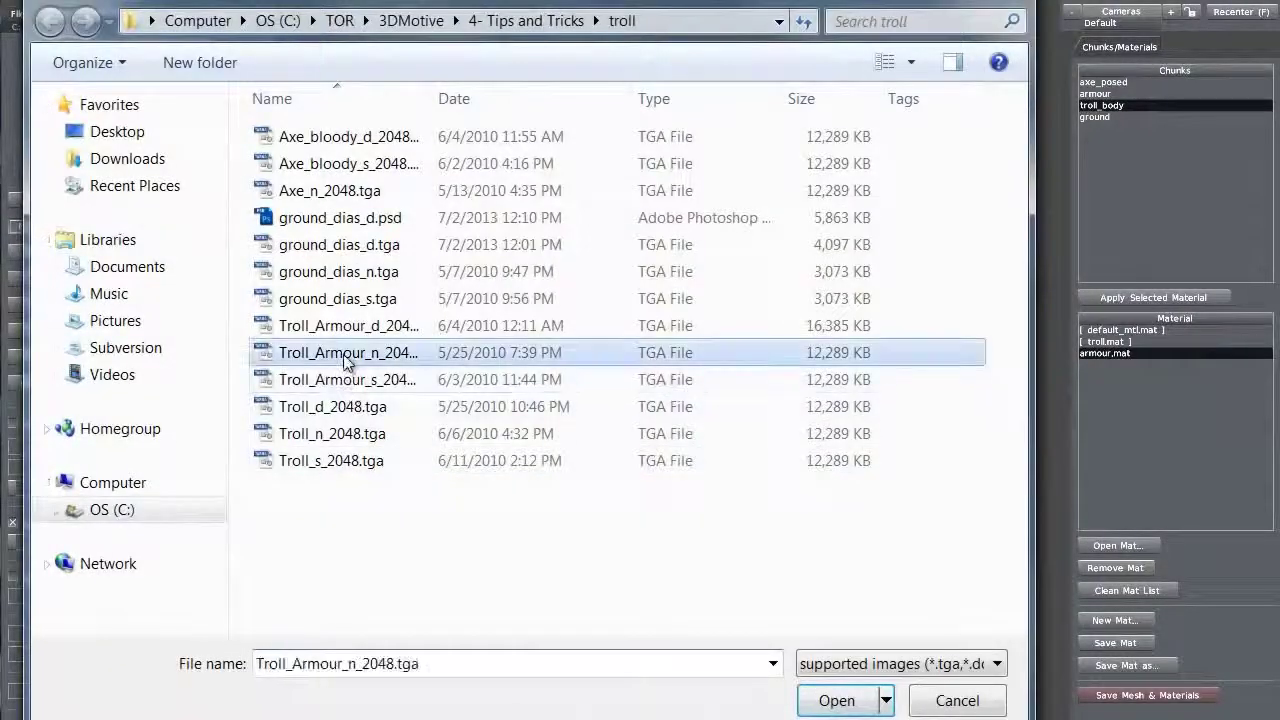
left_click(836, 700)
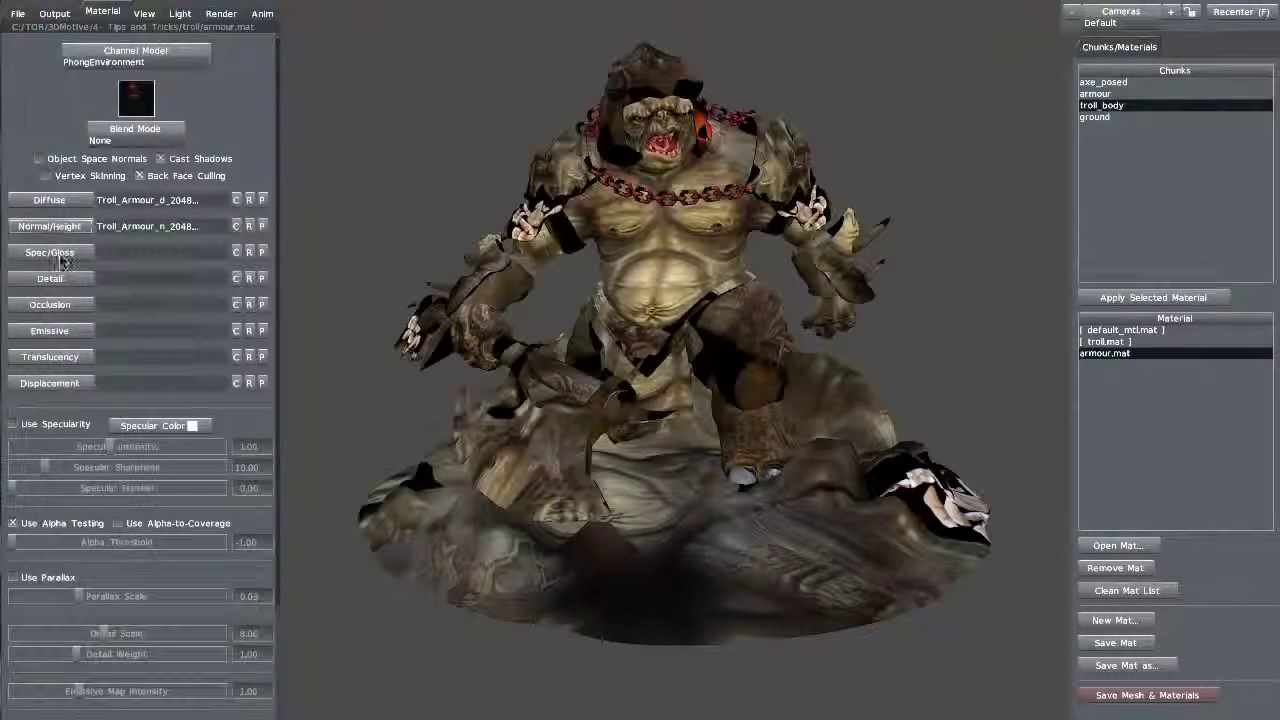
left_click(50, 253)
left_click(350, 380)
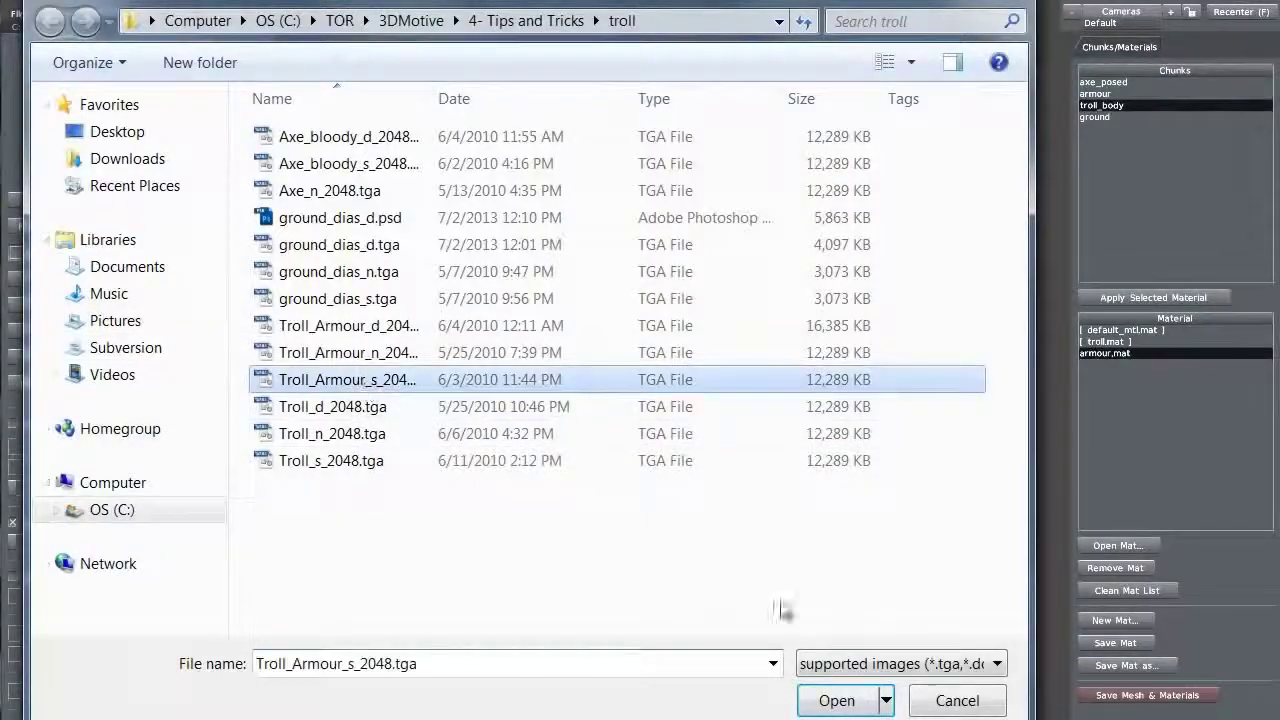
left_click(836, 700)
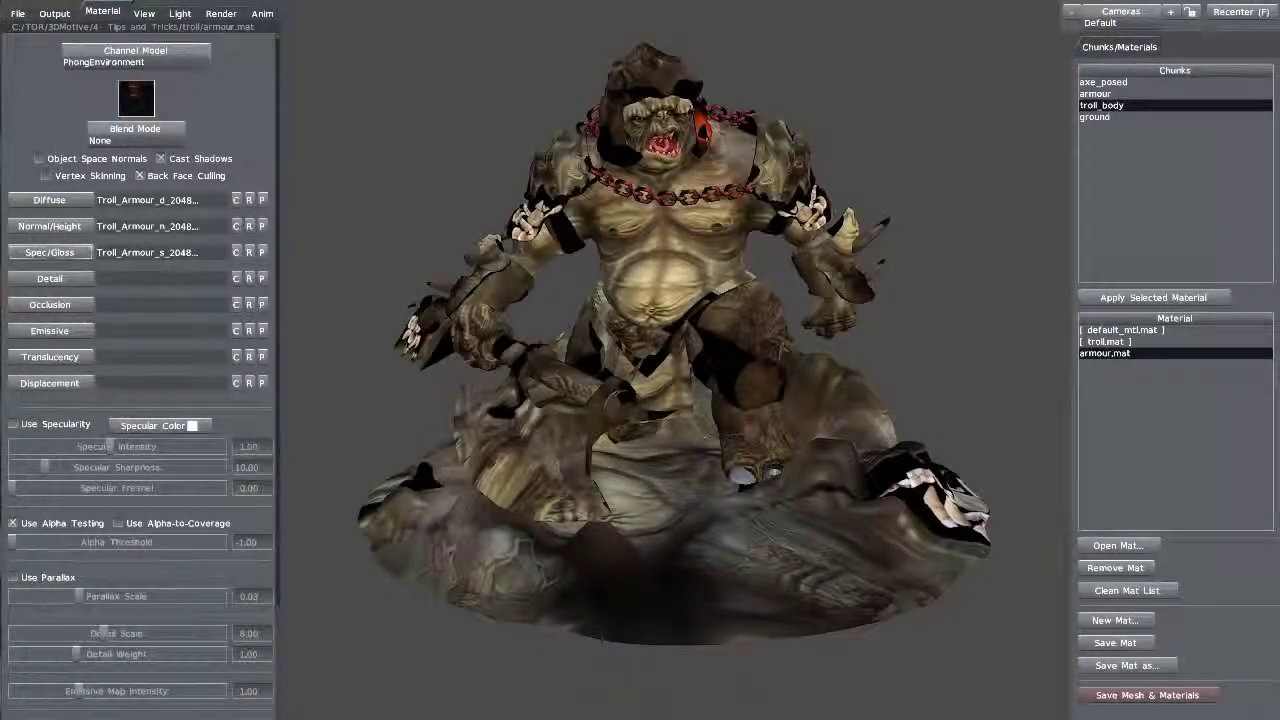
- Apply the armour material to the armour chunk
left_click(1095, 94)
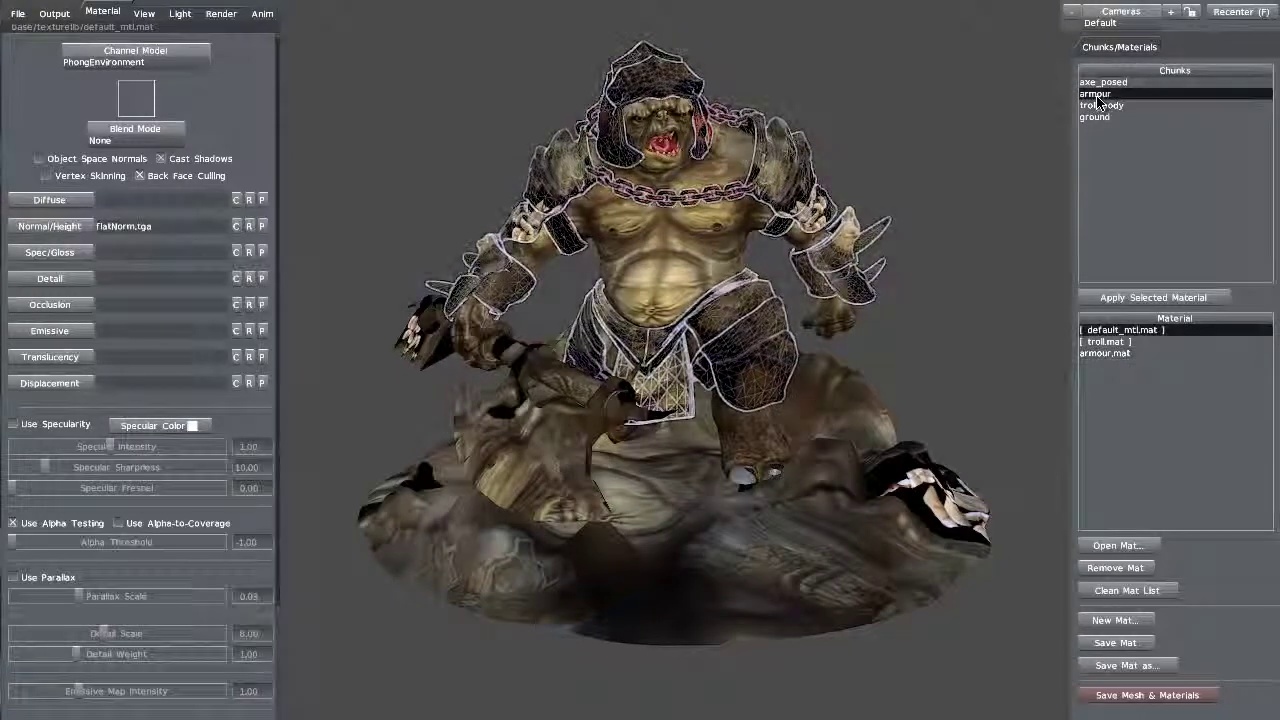
left_click(1100, 353)
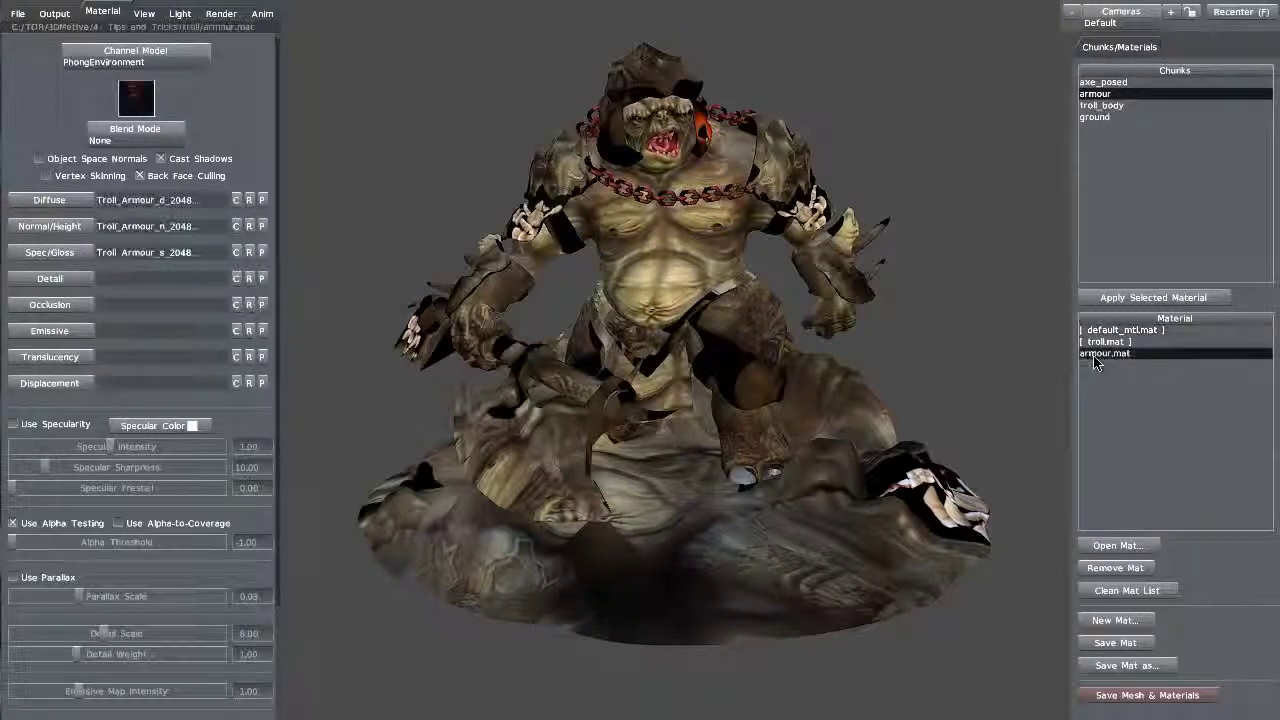
left_click(1126, 299)
mouse_move(456, 428)
left_mouse_down()
mouse_move(318, 425)
mouse_move(456, 424)
mouse_move(520, 463)
mouse_move(700, 450)
mouse_move(468, 441)
left_mouse_up()
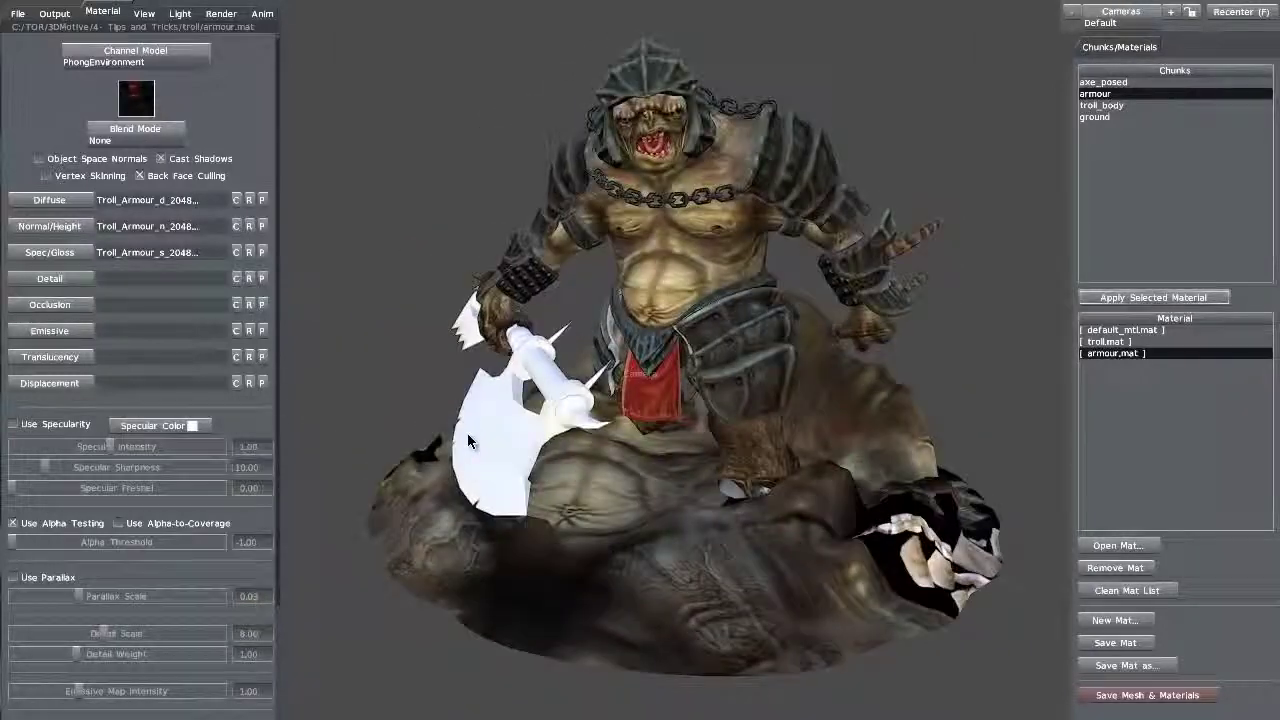
- Enable specularity on the armour material with a specular intensity of about 0.06, and save the material
left_click(13, 424)
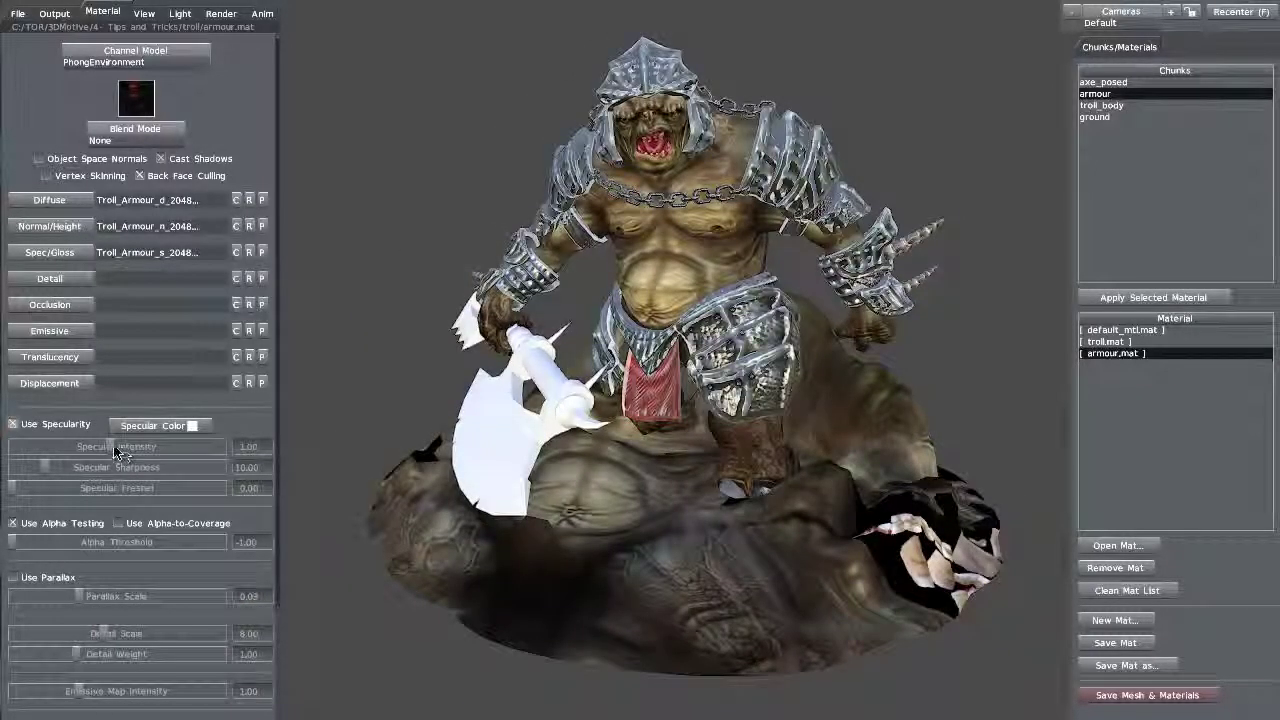
left_click_drag(117, 450, 50, 460)
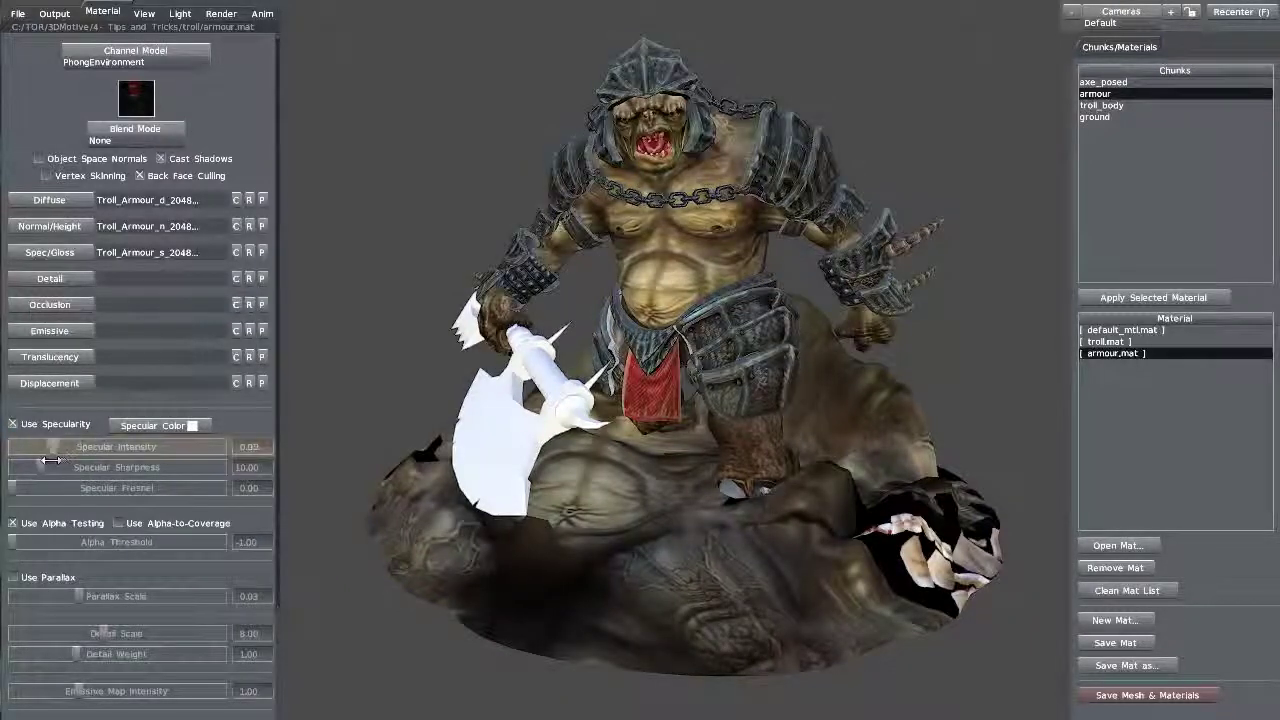
left_click_drag(390, 468, 878, 606)
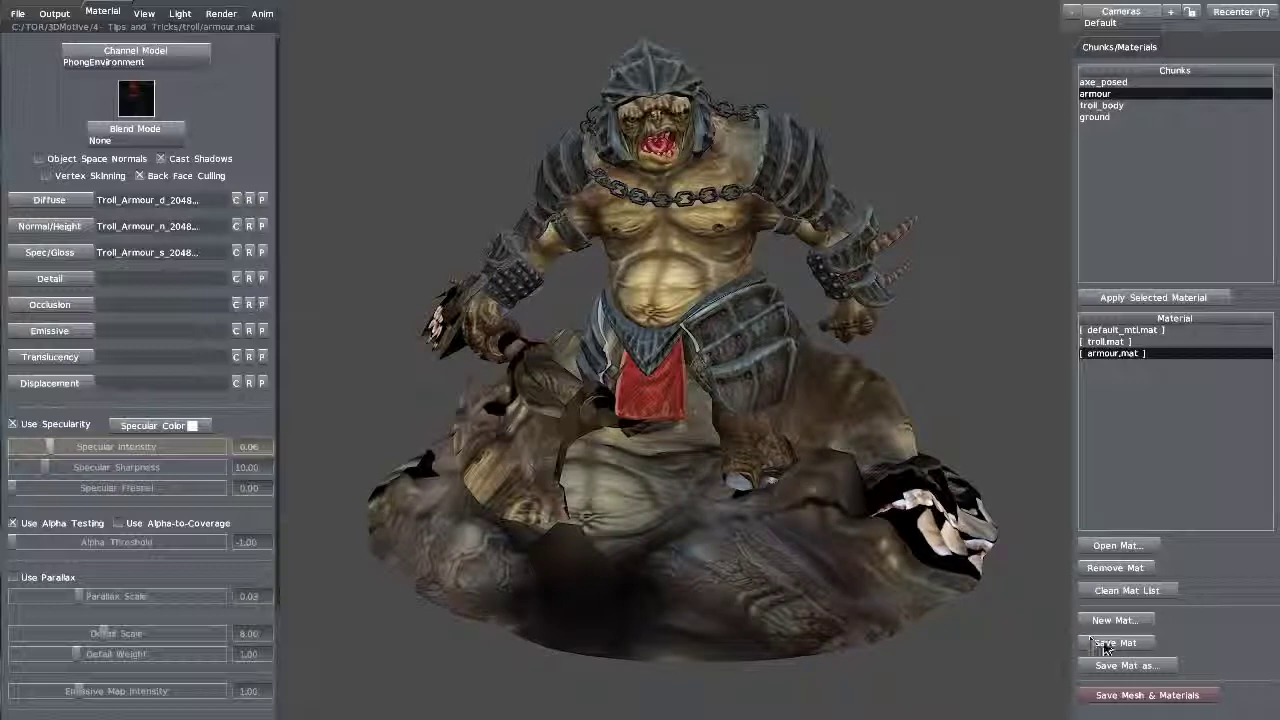
left_click(1105, 646)
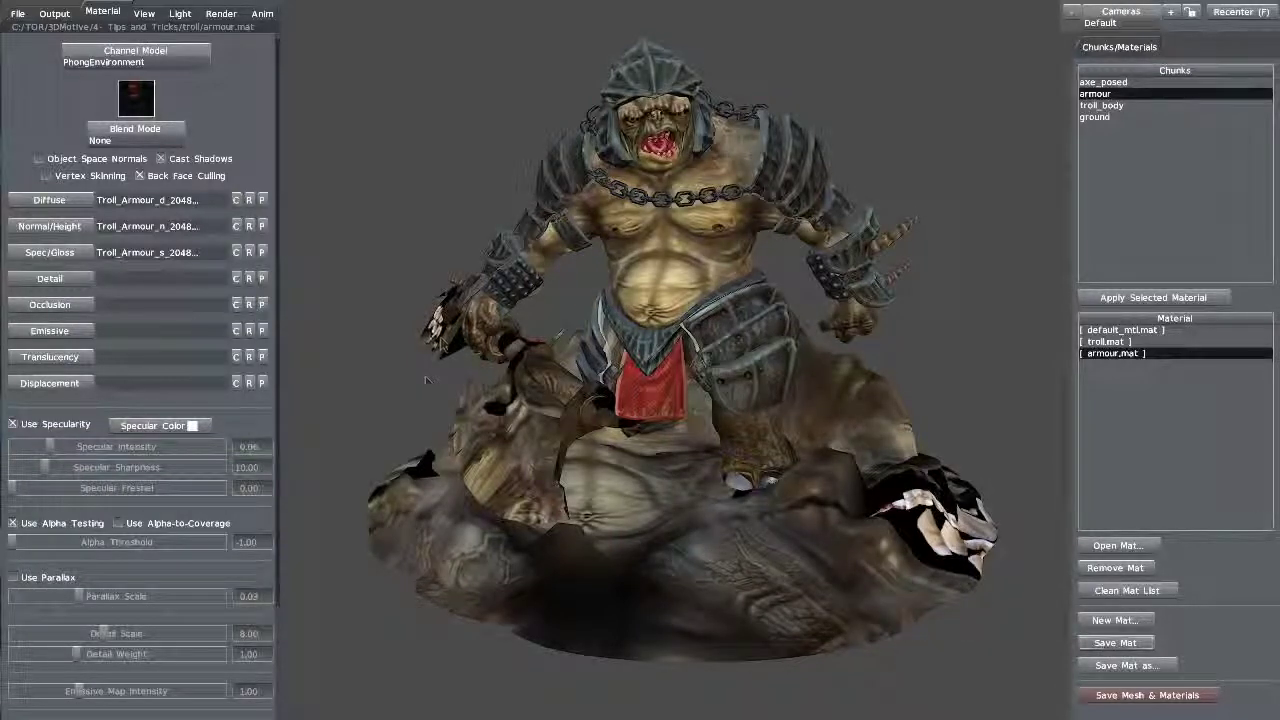
- Create a new material and save it as axe in the troll folder
left_click(1112, 621)
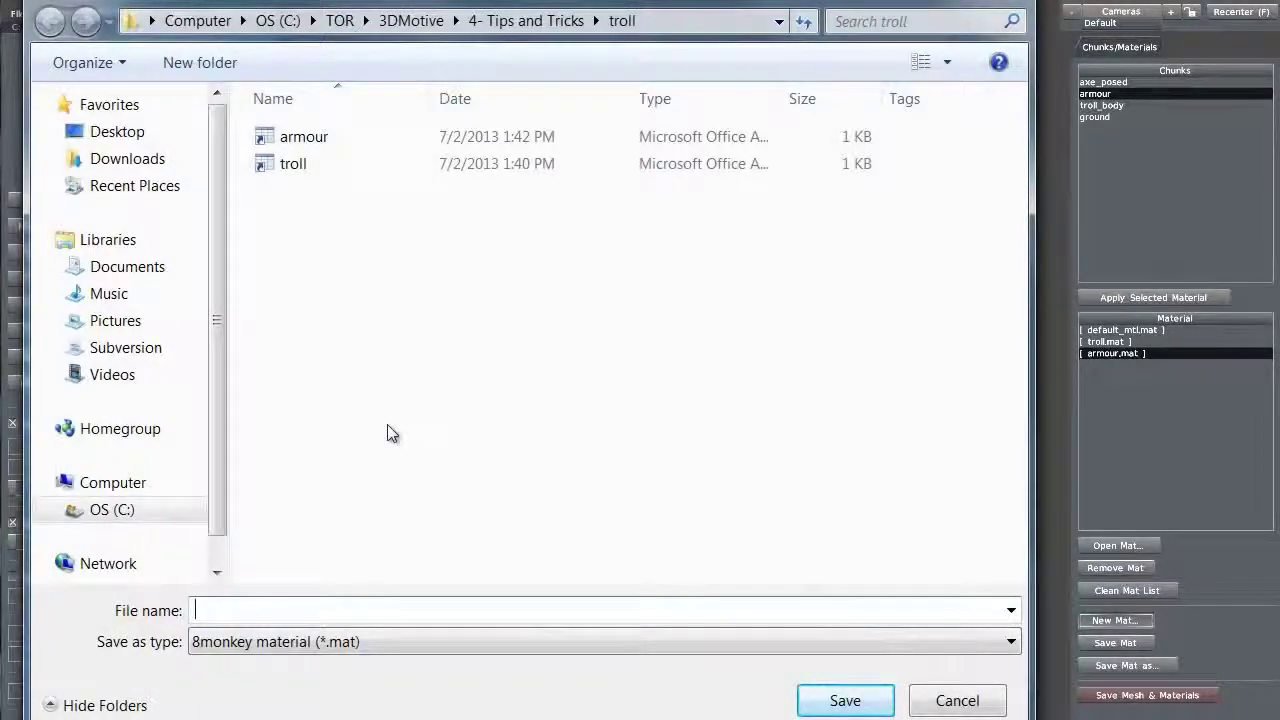
type("axe")
left_click(87, 603)
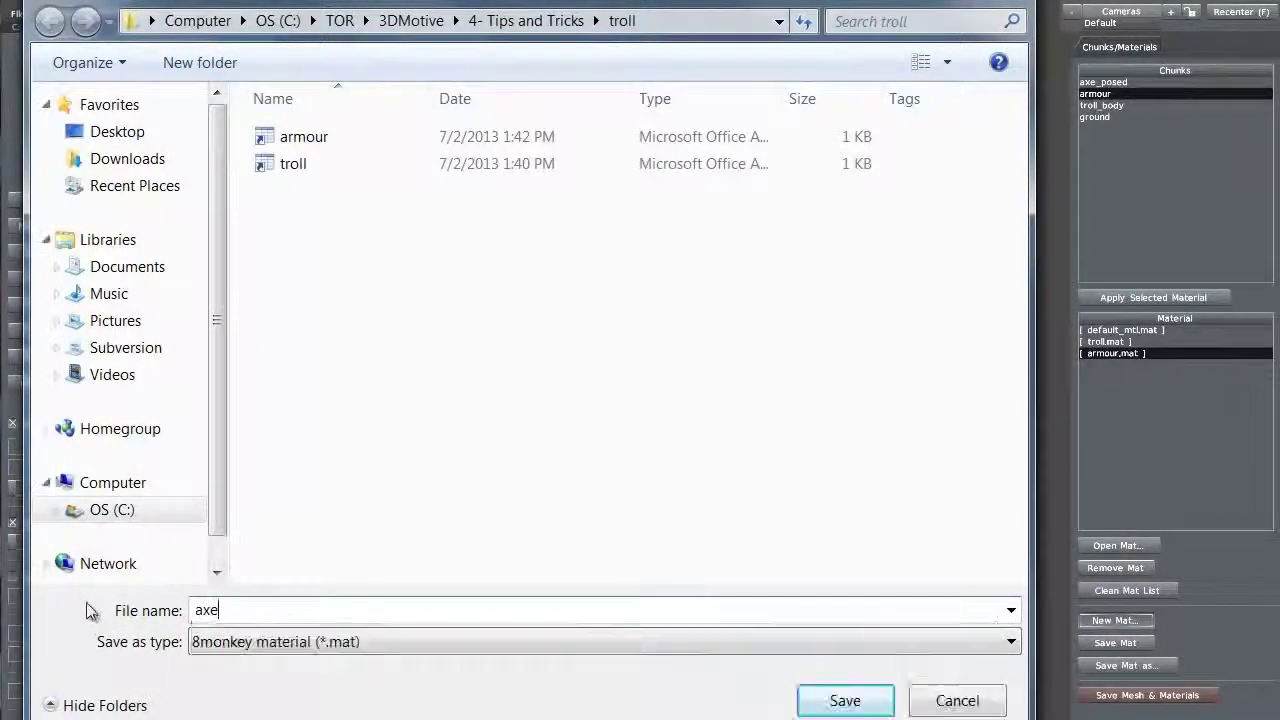
left_click(838, 700)
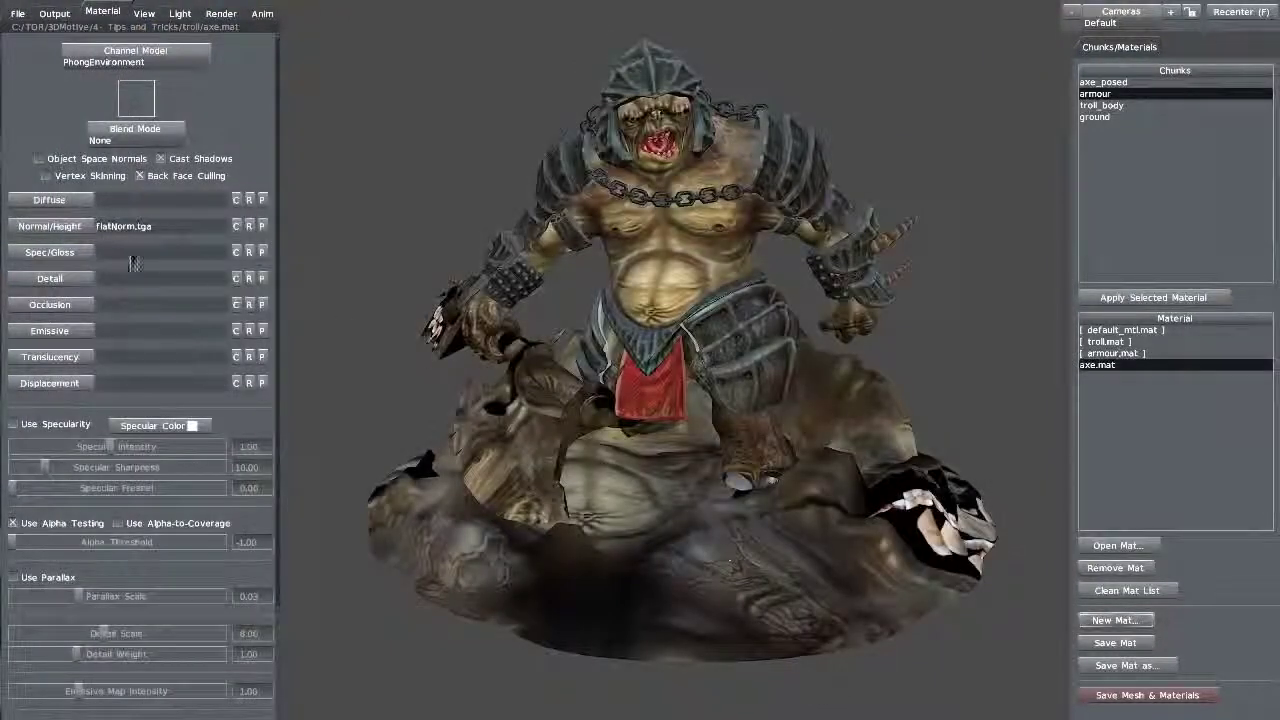
- Load Axe_bloody_d_2048.tga, Axe_n_2048.tga and Axe_bloody_s_2048.tga as the axe material's diffuse, normal/height and spec/gloss maps
left_click(62, 208)
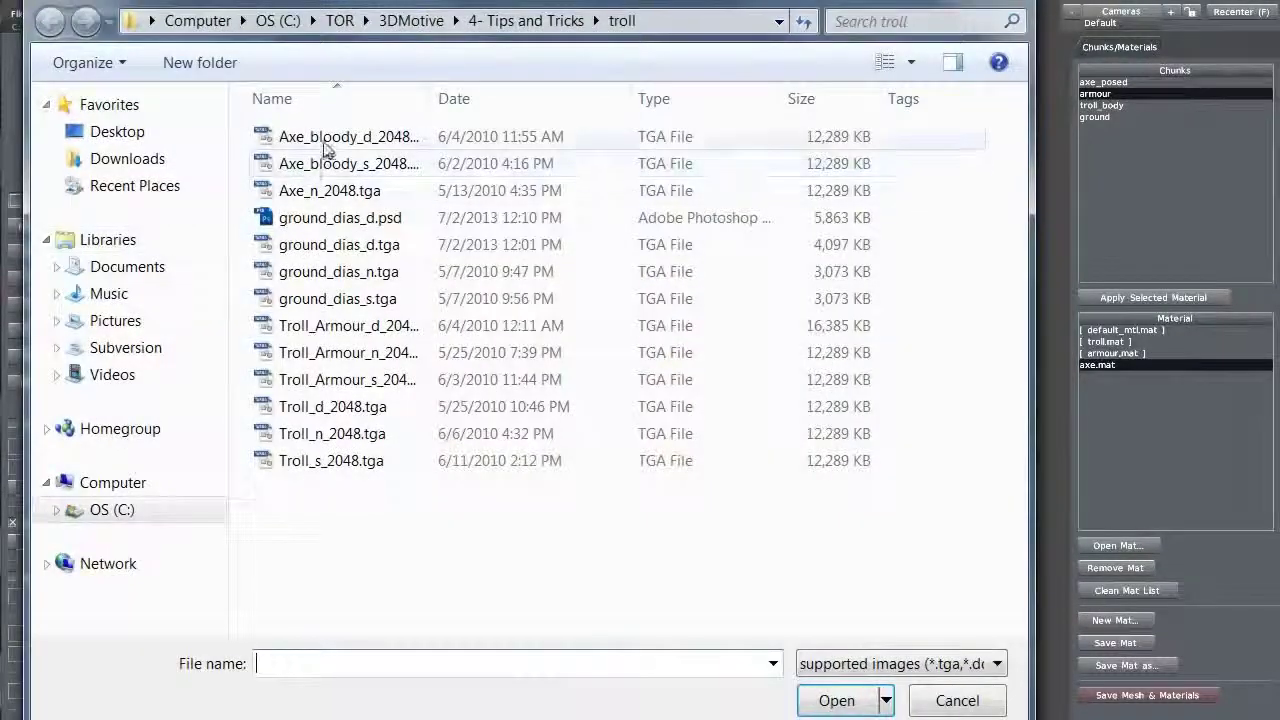
left_click(352, 140)
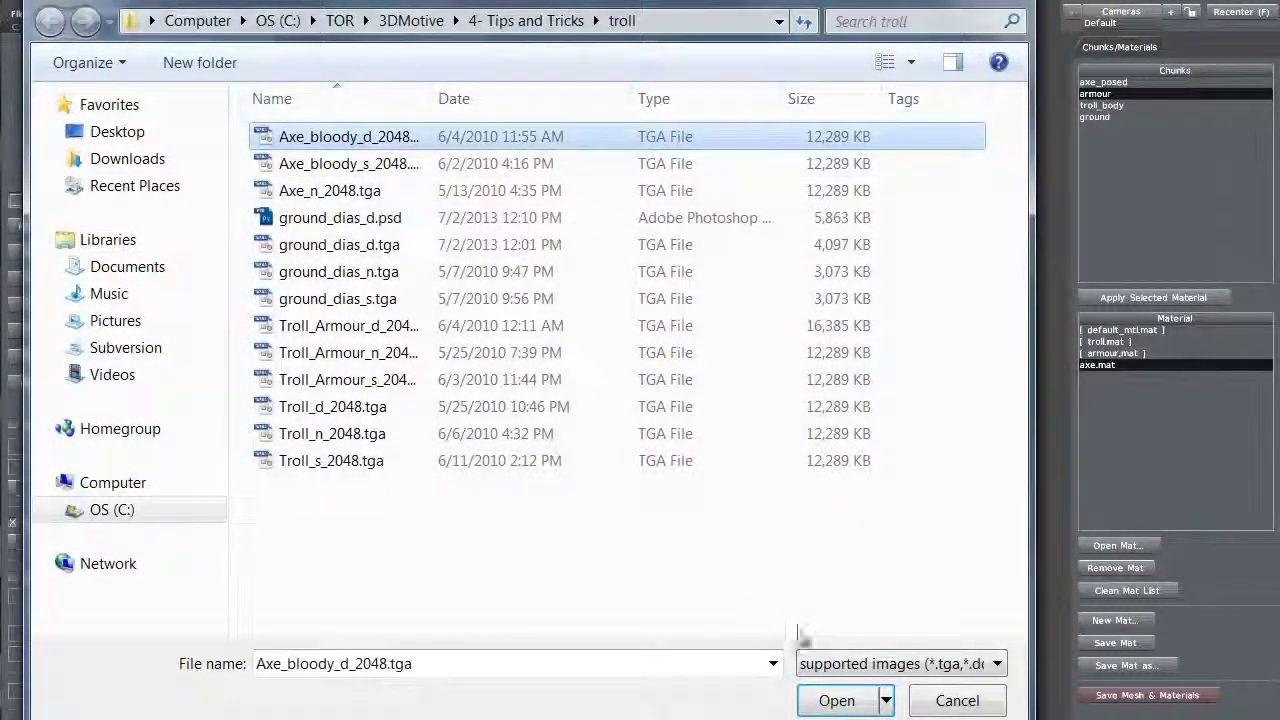
left_click(836, 701)
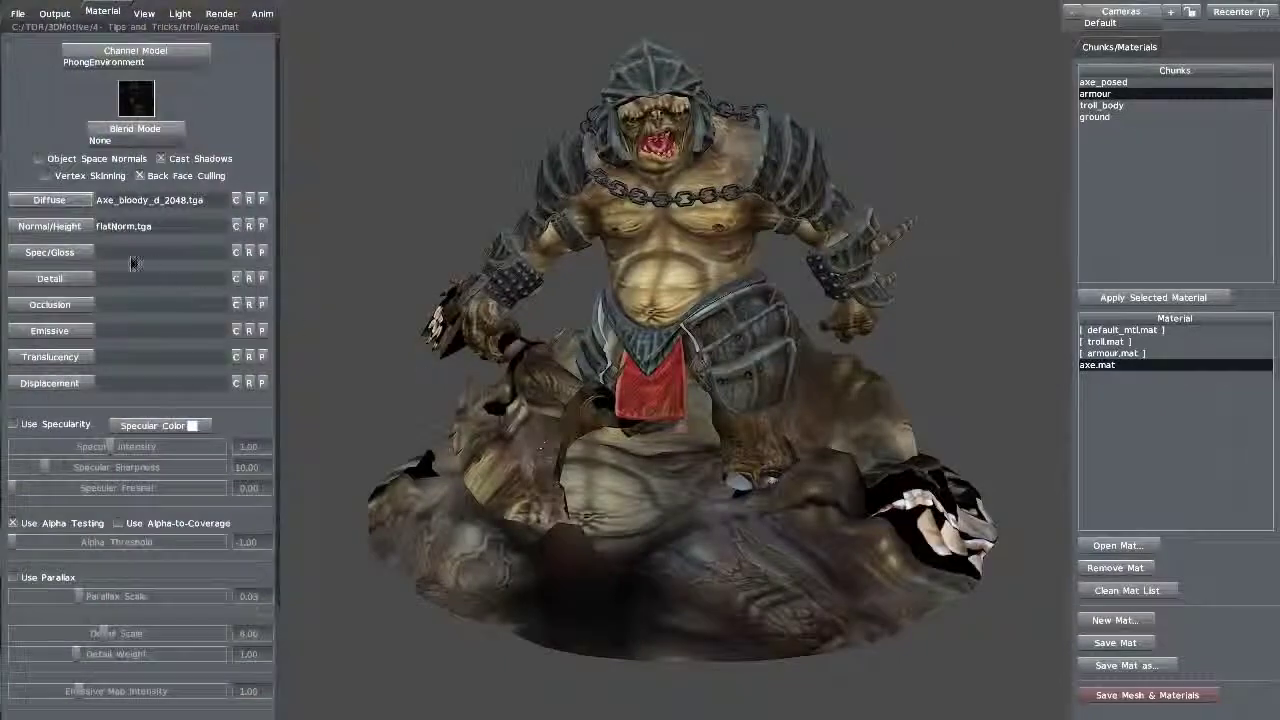
left_click(78, 236)
left_click(320, 192)
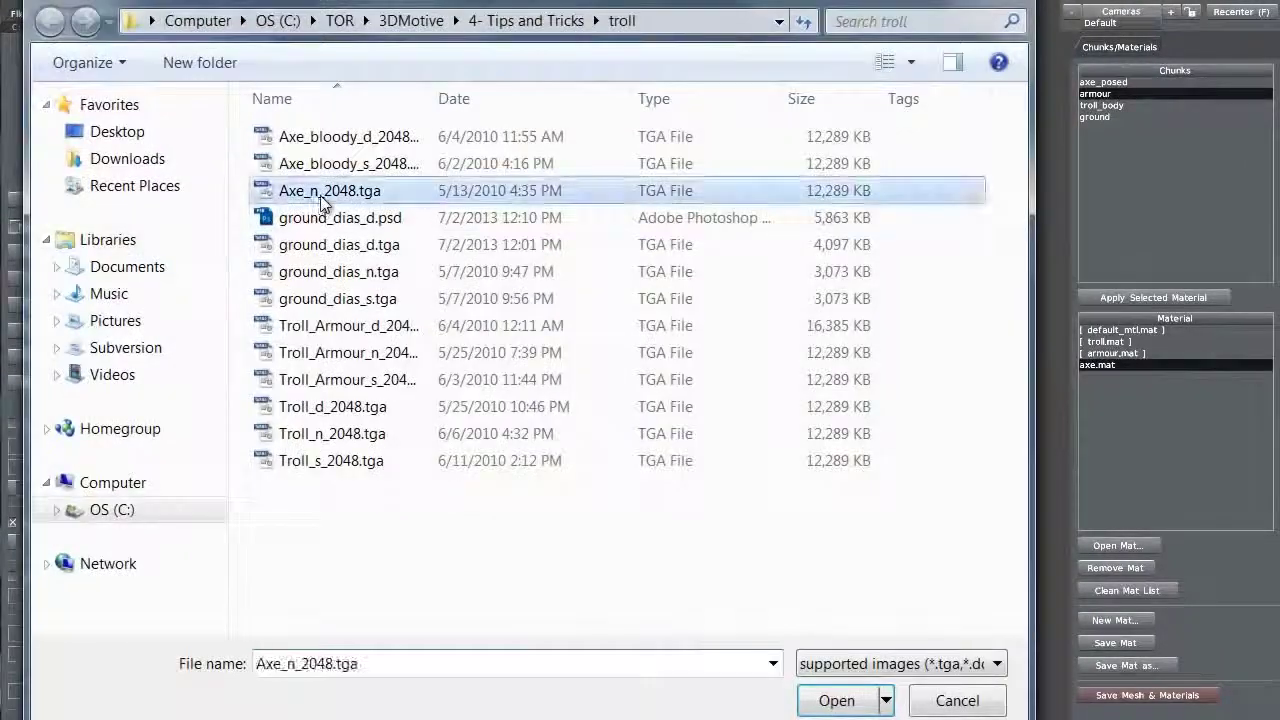
left_click(834, 697)
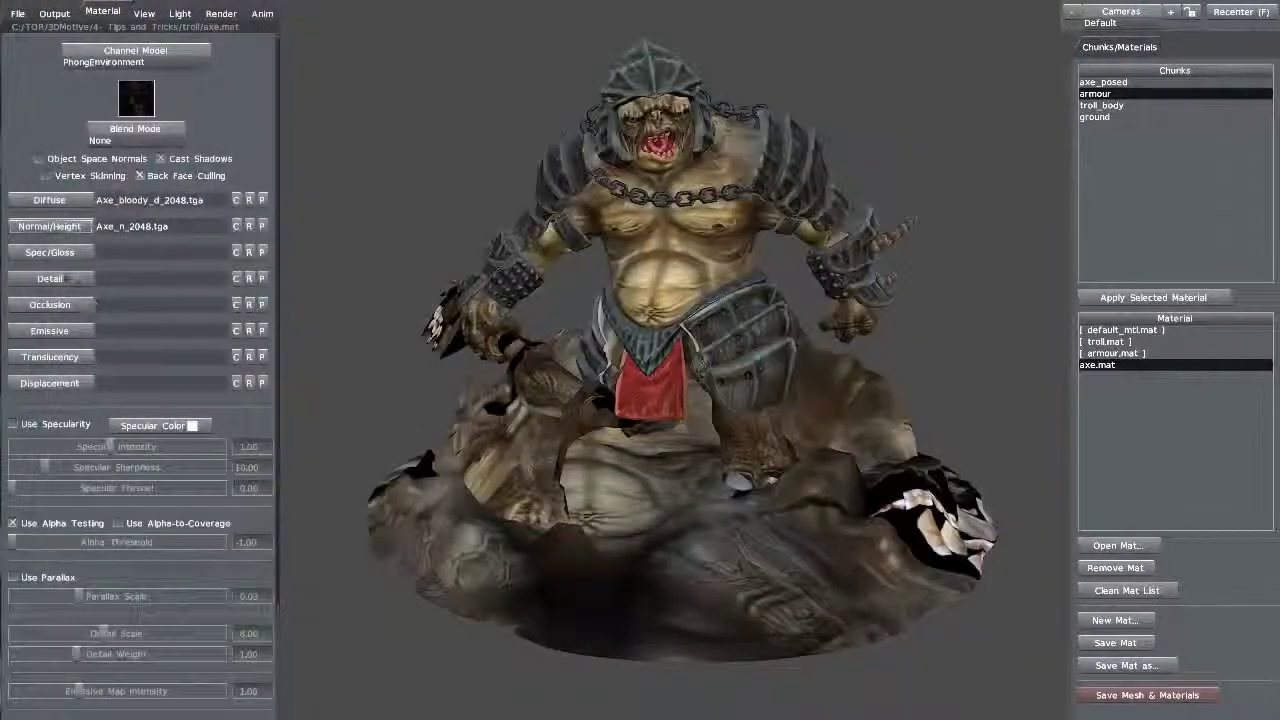
left_click(55, 255)
left_click(315, 163)
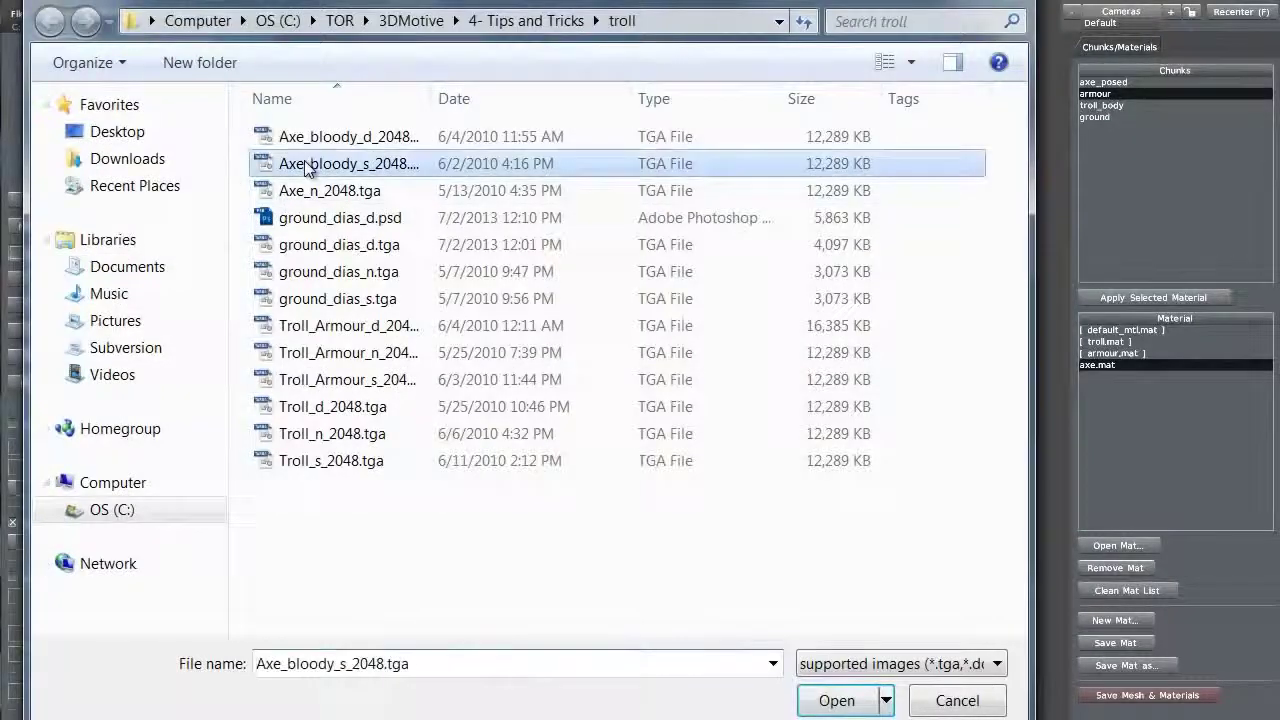
left_click(834, 699)
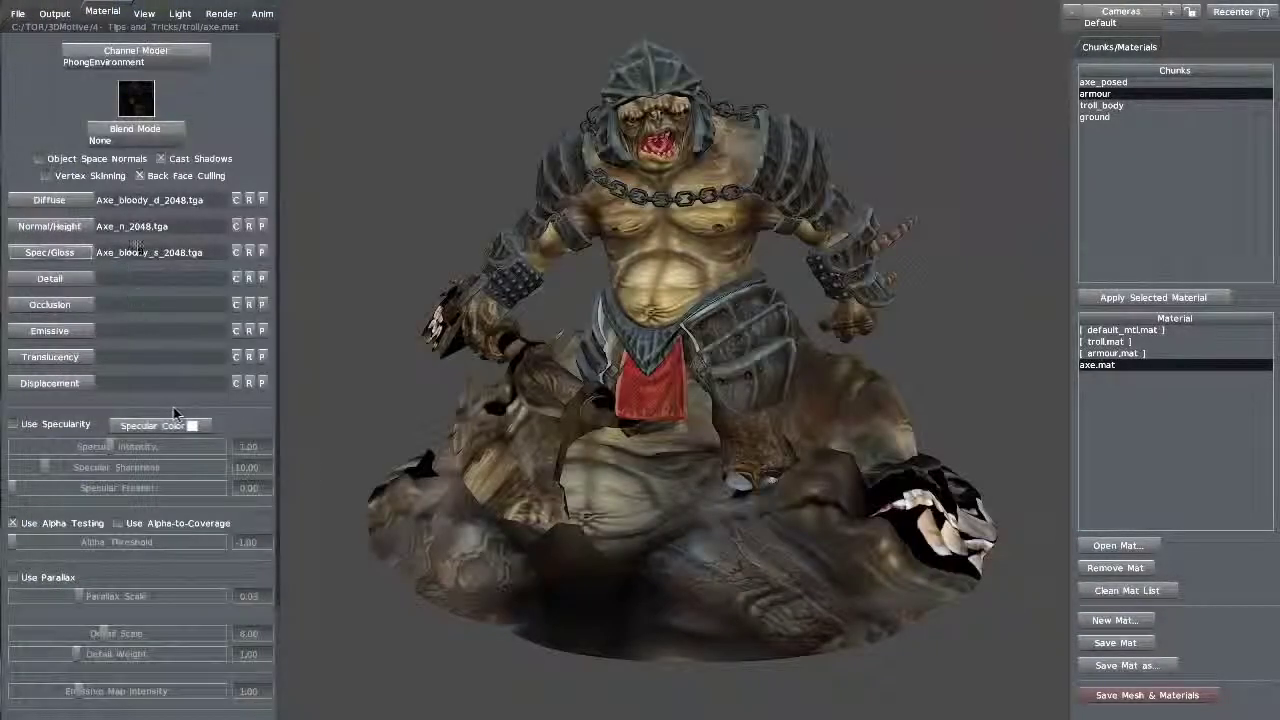
- Apply the axe material to the axe_posed chunk and enable its specularity with a specular intensity of about 0.35
left_click(1100, 82)
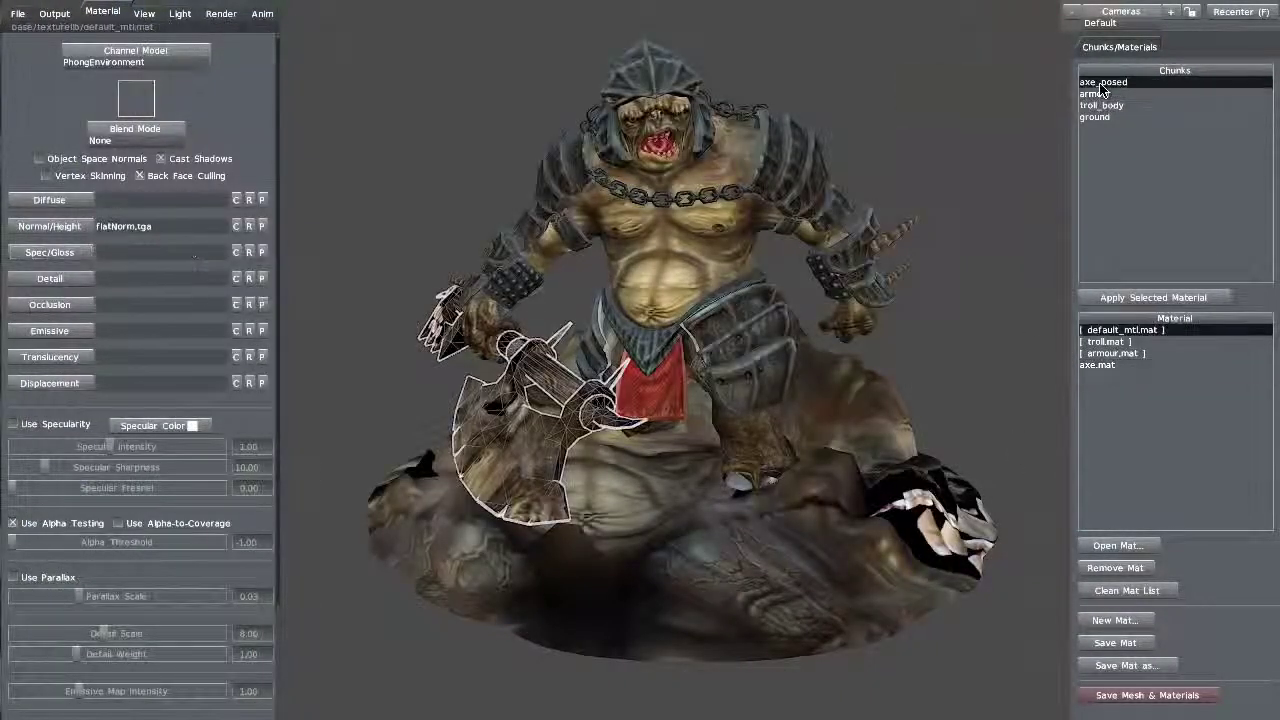
left_click(1100, 365)
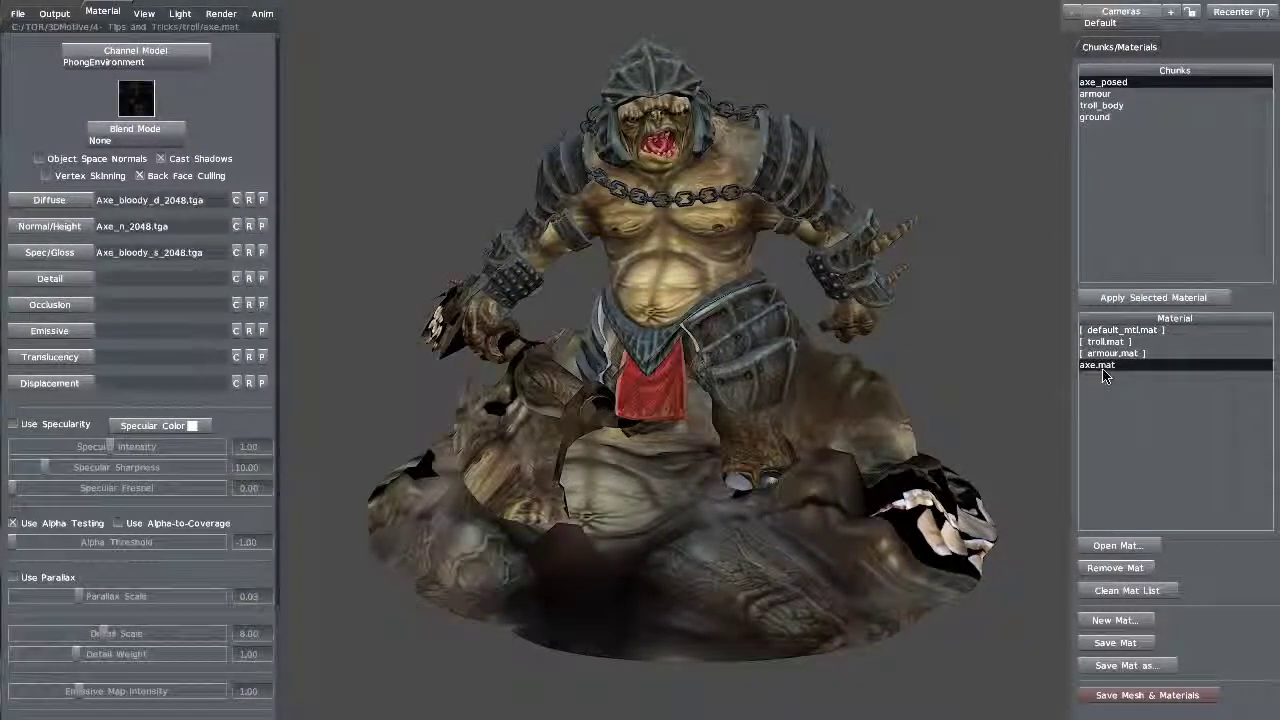
left_click(1126, 299)
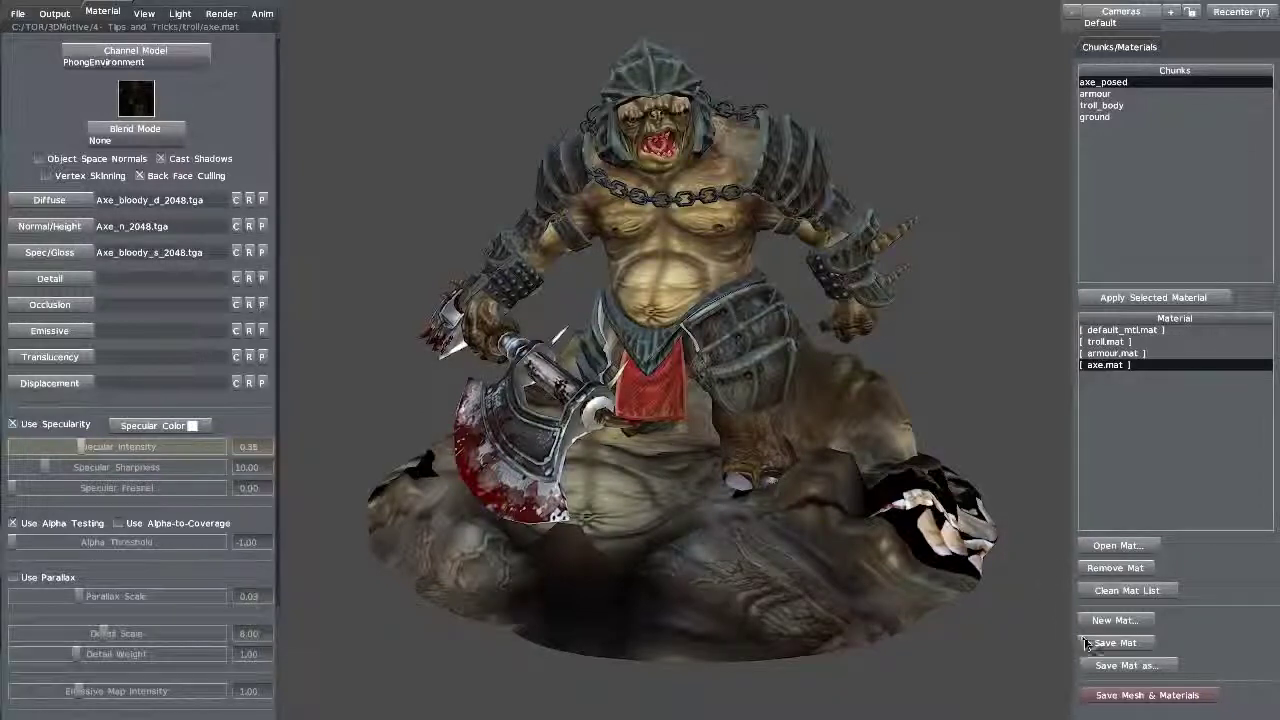
- Examine the textured axe, armour and body of the troll from several angles
left_click_drag(510, 684, 437, 677)
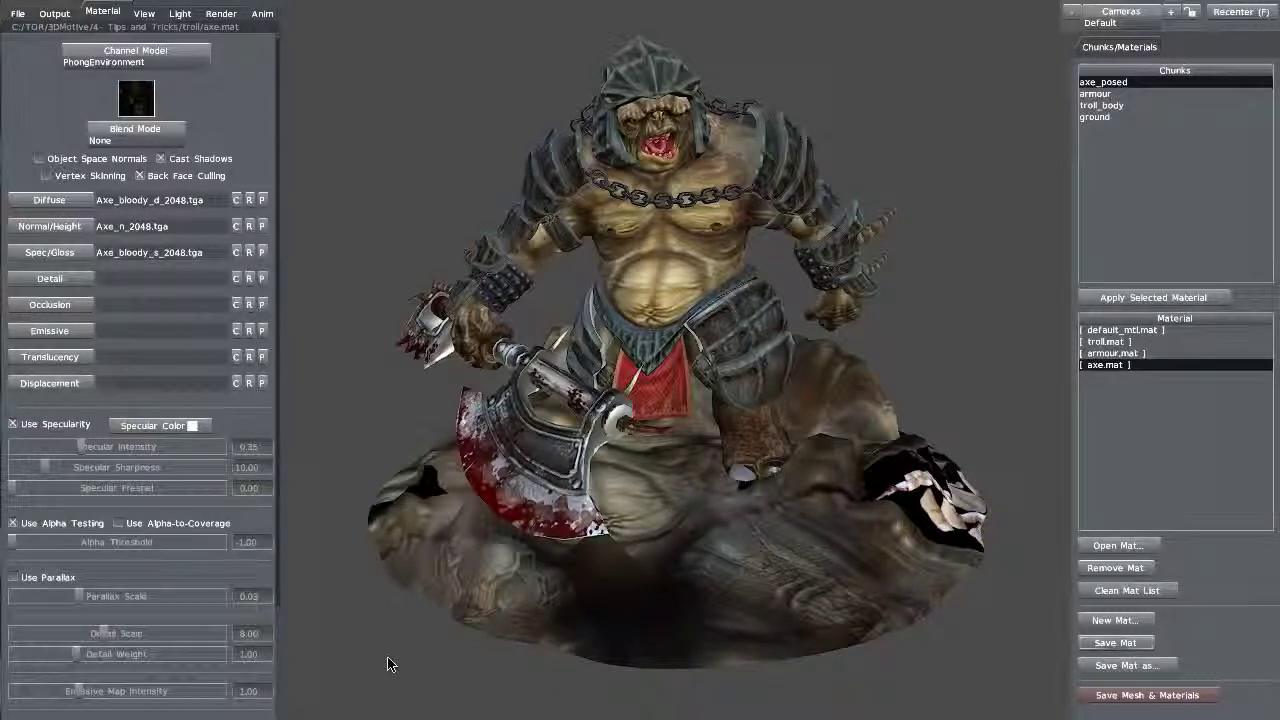
left_click_drag(388, 658, 388, 657)
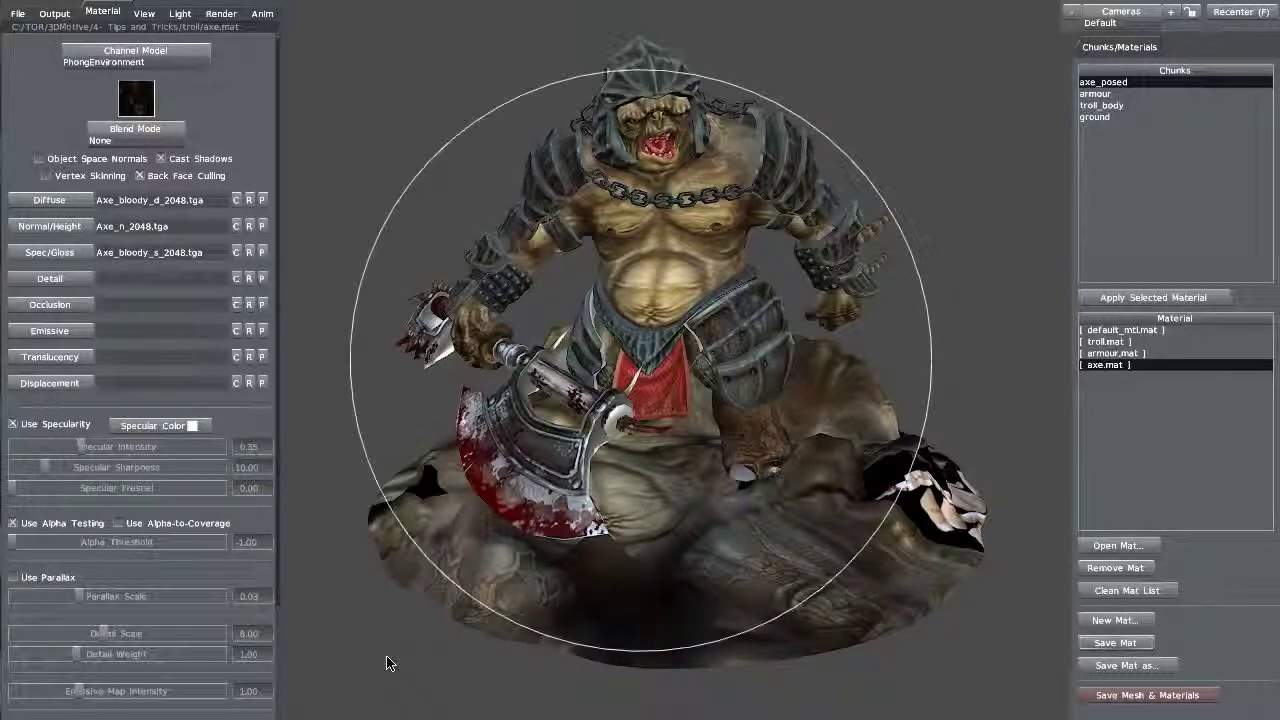
left_click_drag(928, 246, 358, 536)
left_click_drag(410, 666, 476, 461)
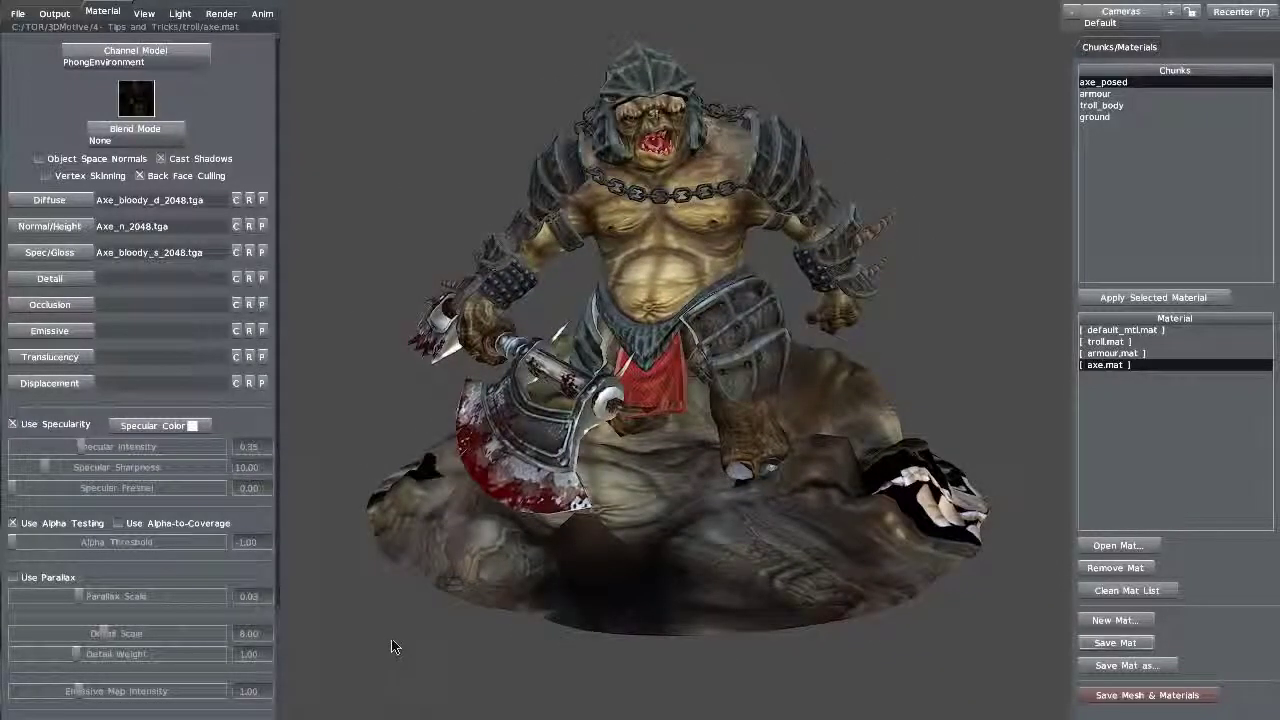
left_click_drag(408, 594, 360, 601)
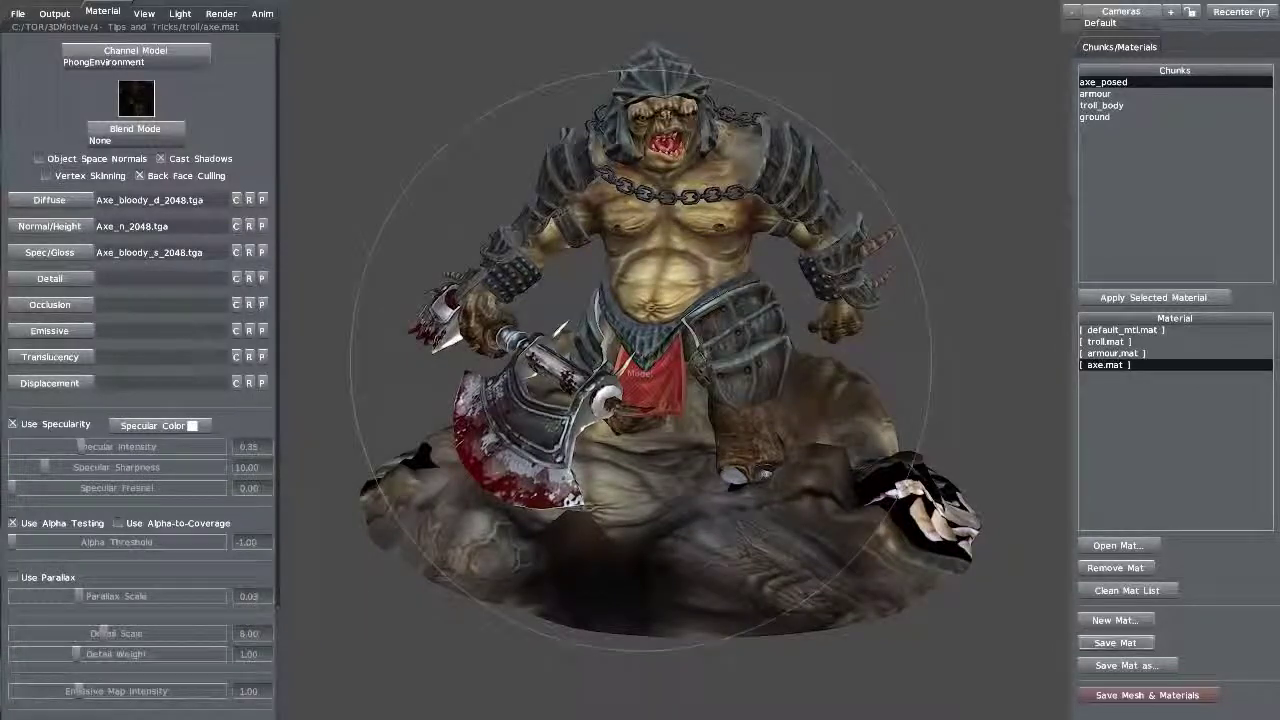
mouse_move(661, 406)
left_mouse_down()
mouse_move(589, 375)
mouse_move(689, 378)
mouse_move(682, 403)
left_mouse_up()
mouse_move(325, 247)
left_mouse_down()
mouse_move(314, 263)
mouse_move(320, 246)
left_mouse_up()
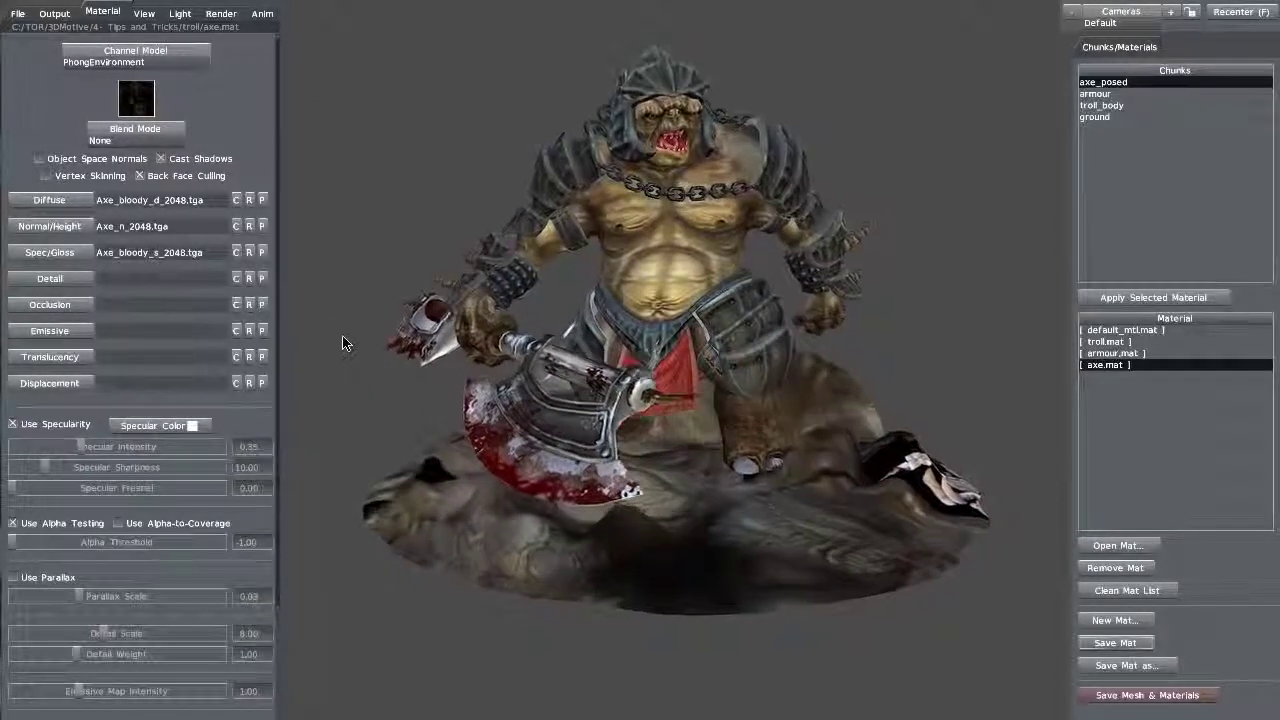
- Create a new material and save it as ground in the troll folder
left_click(1115, 621)
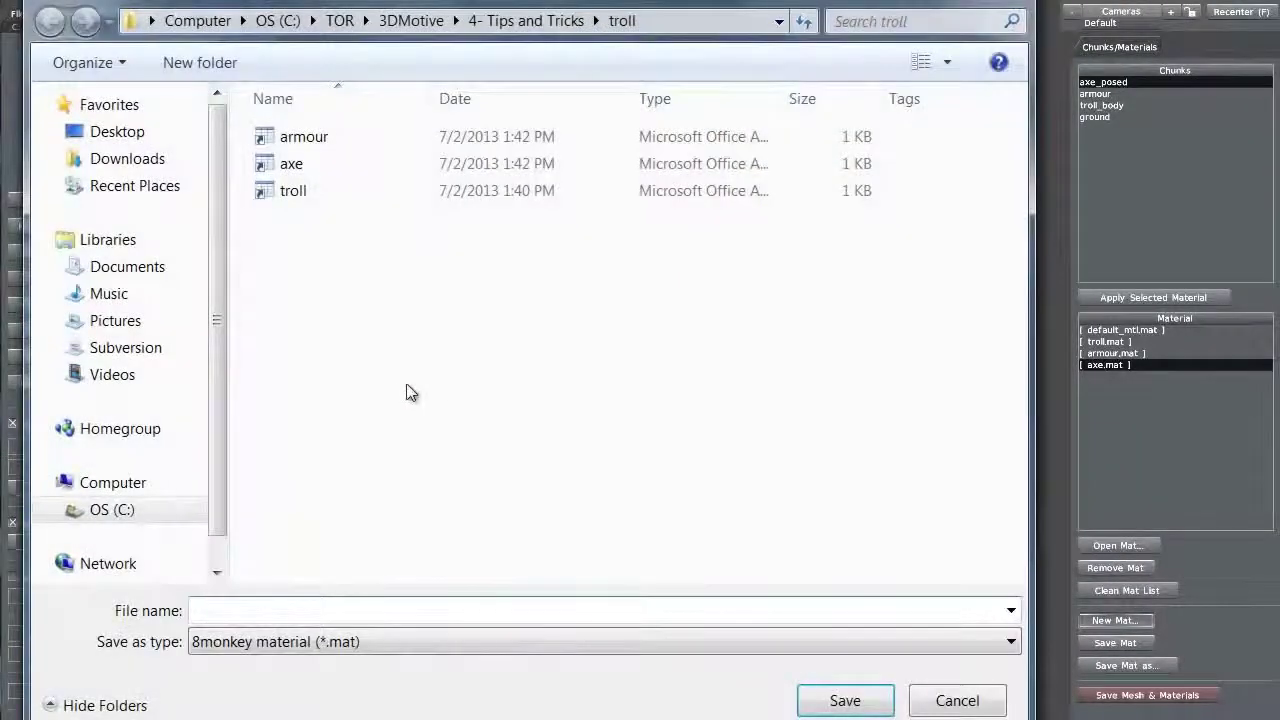
type("ground")
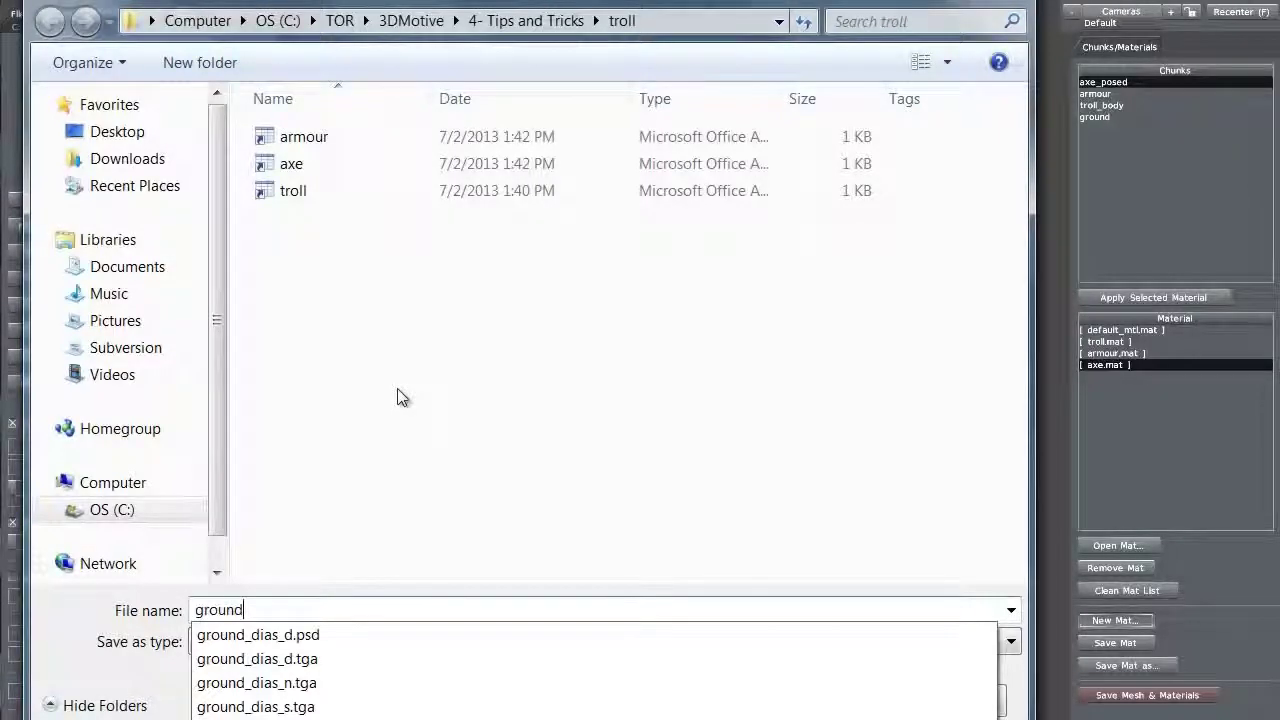
left_click(321, 620)
left_click(833, 694)
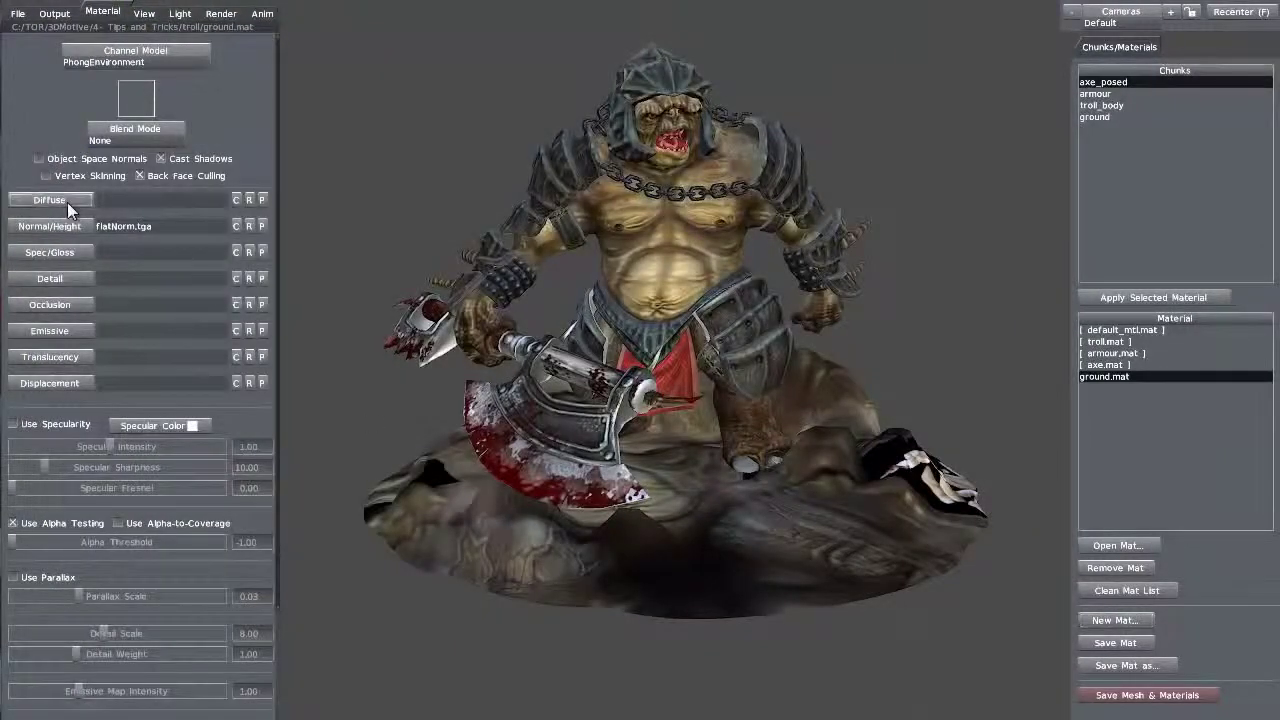
- Load ground_dias_d.tga, ground_dias_n.tga and ground_dias_s.tga as the ground material's diffuse, normal/height and spec/gloss maps
left_click(60, 203)
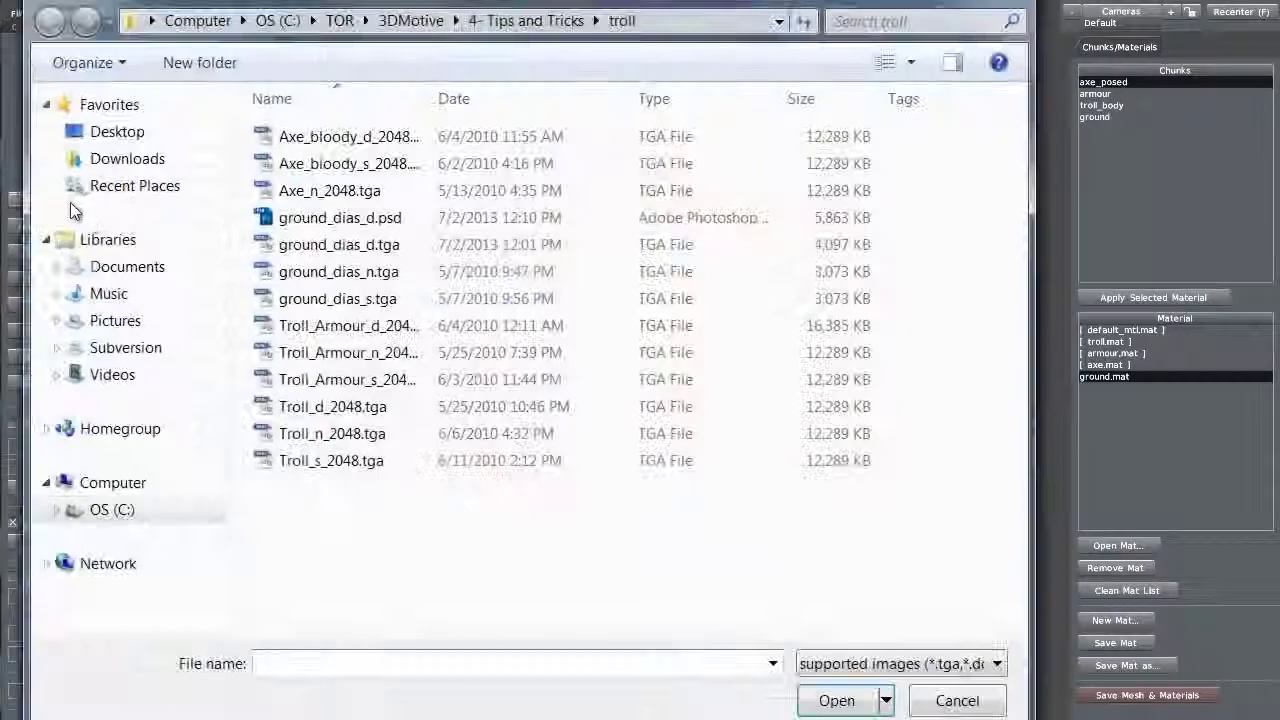
left_click(340, 245)
left_click(836, 701)
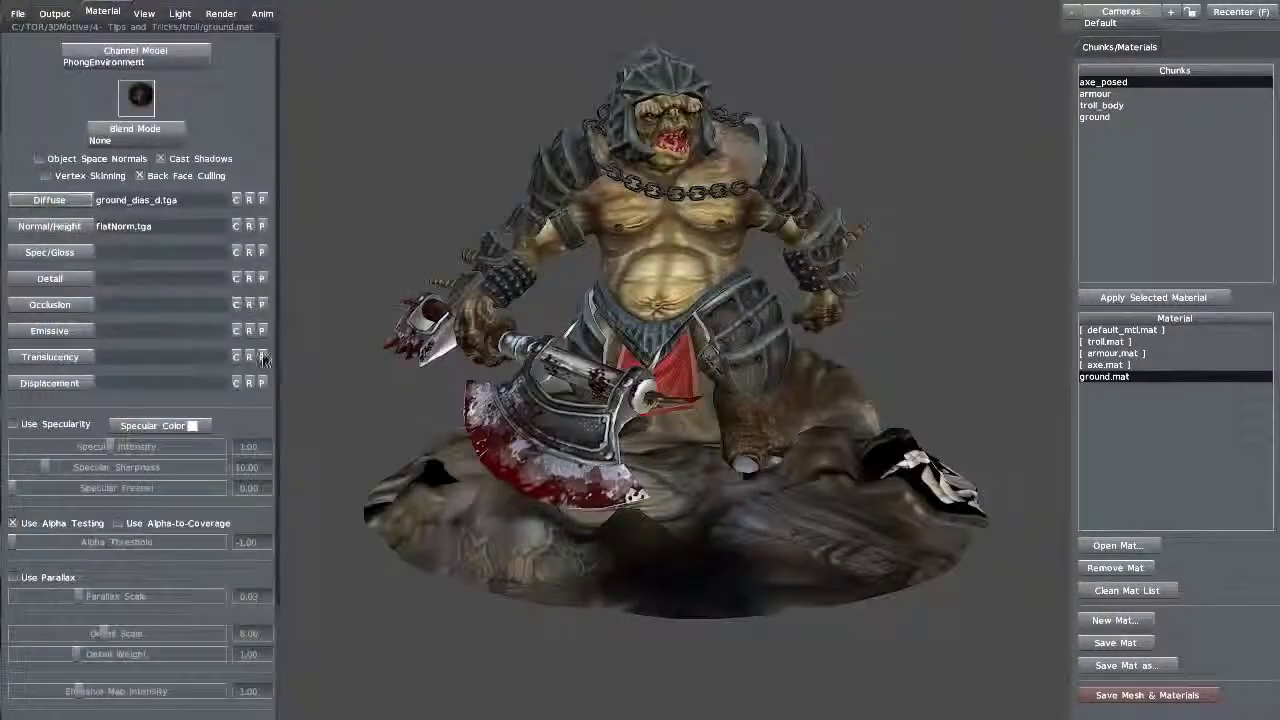
left_click(76, 233)
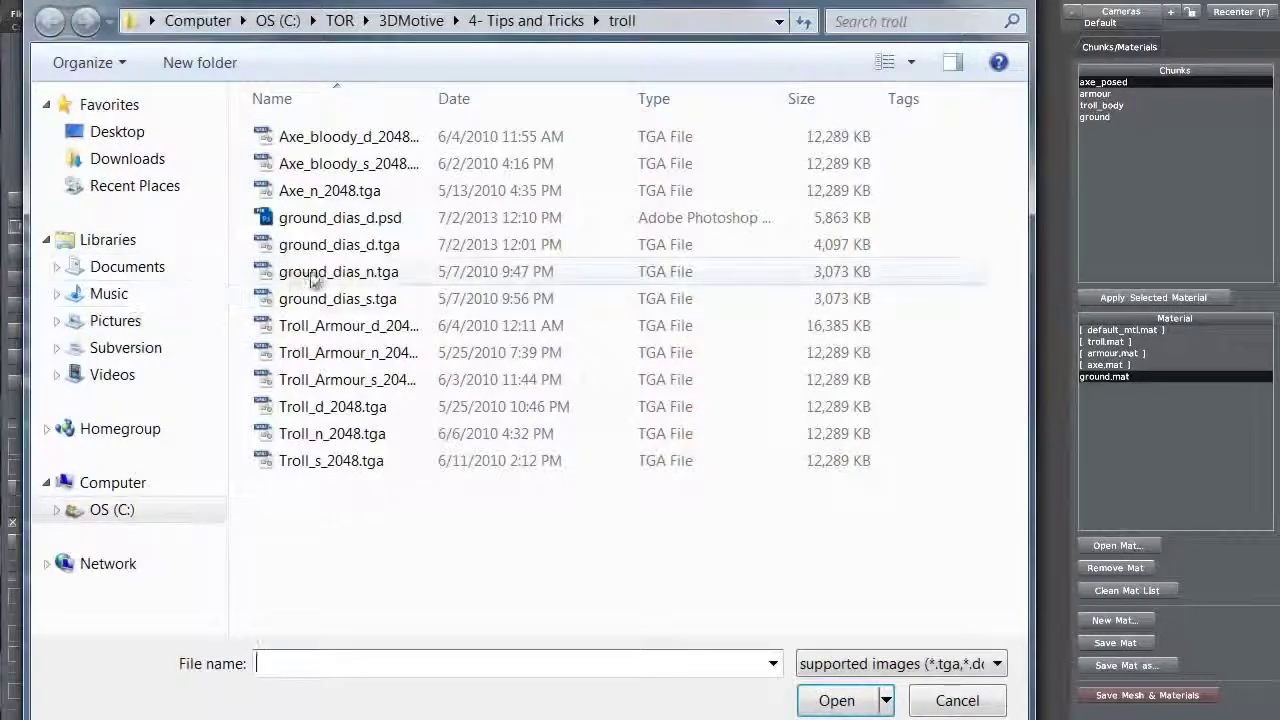
left_click(325, 276)
left_click(836, 701)
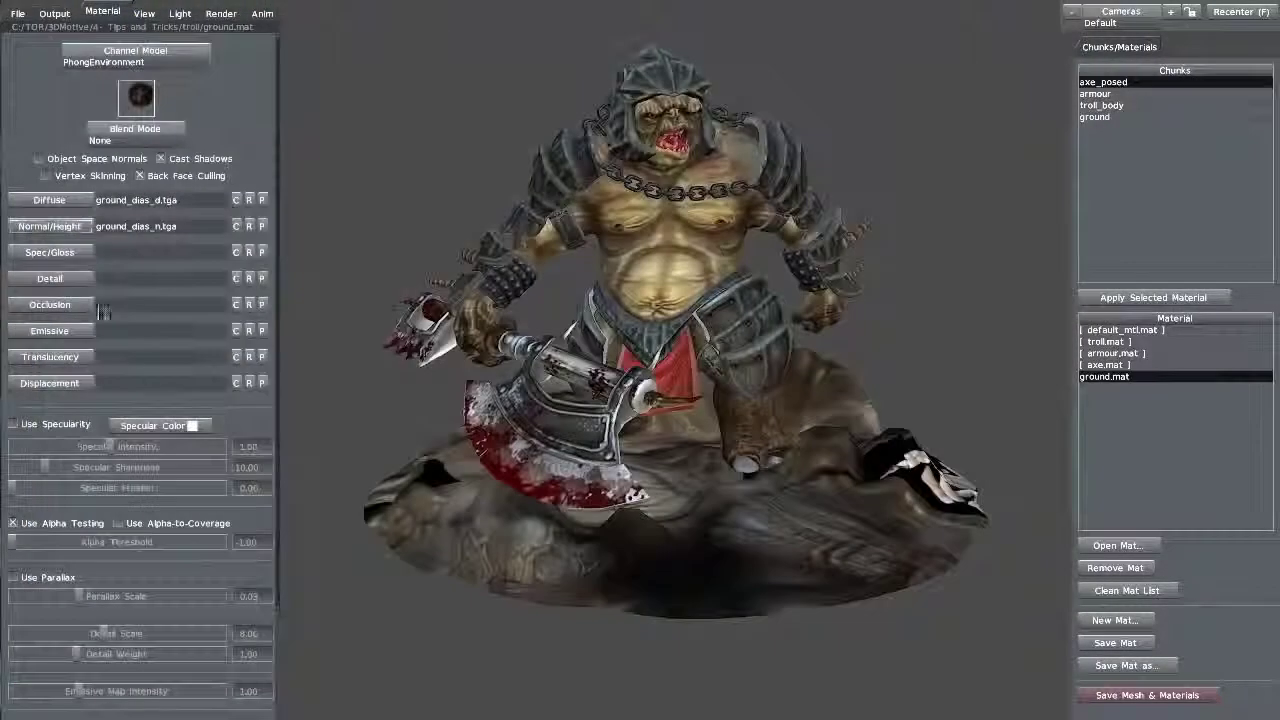
left_click(57, 258)
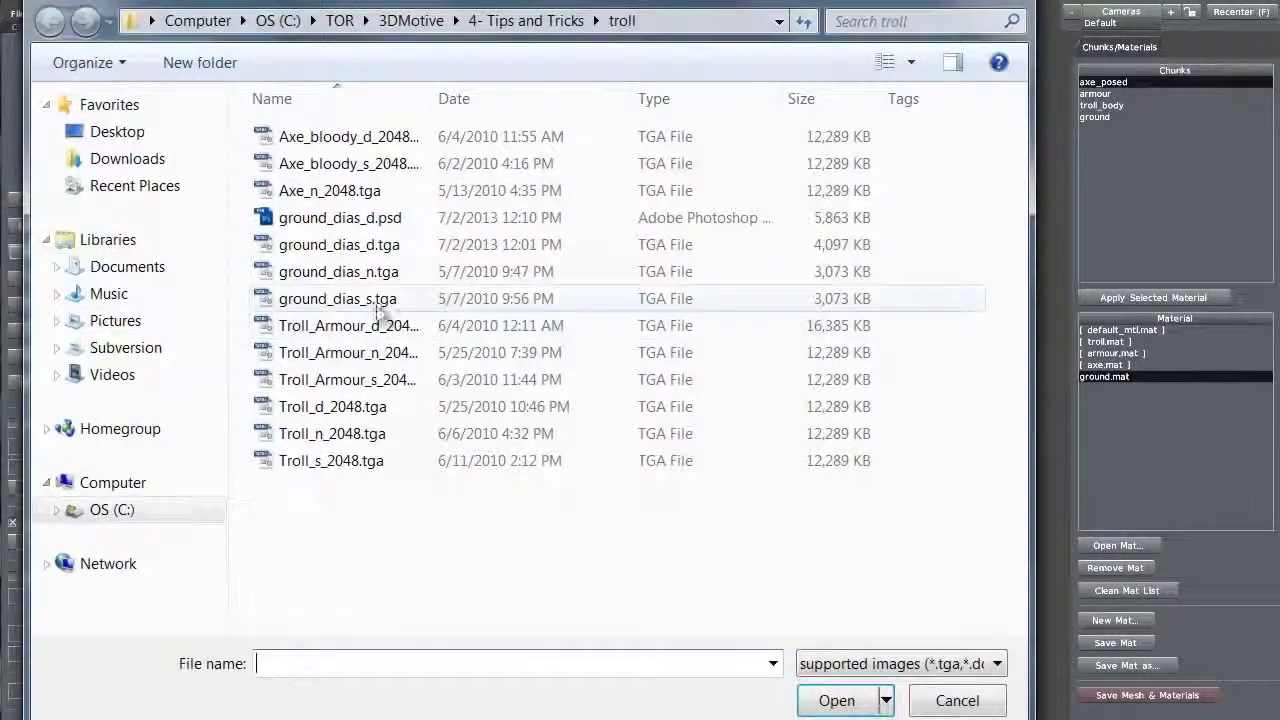
left_click(357, 298)
left_click(832, 700)
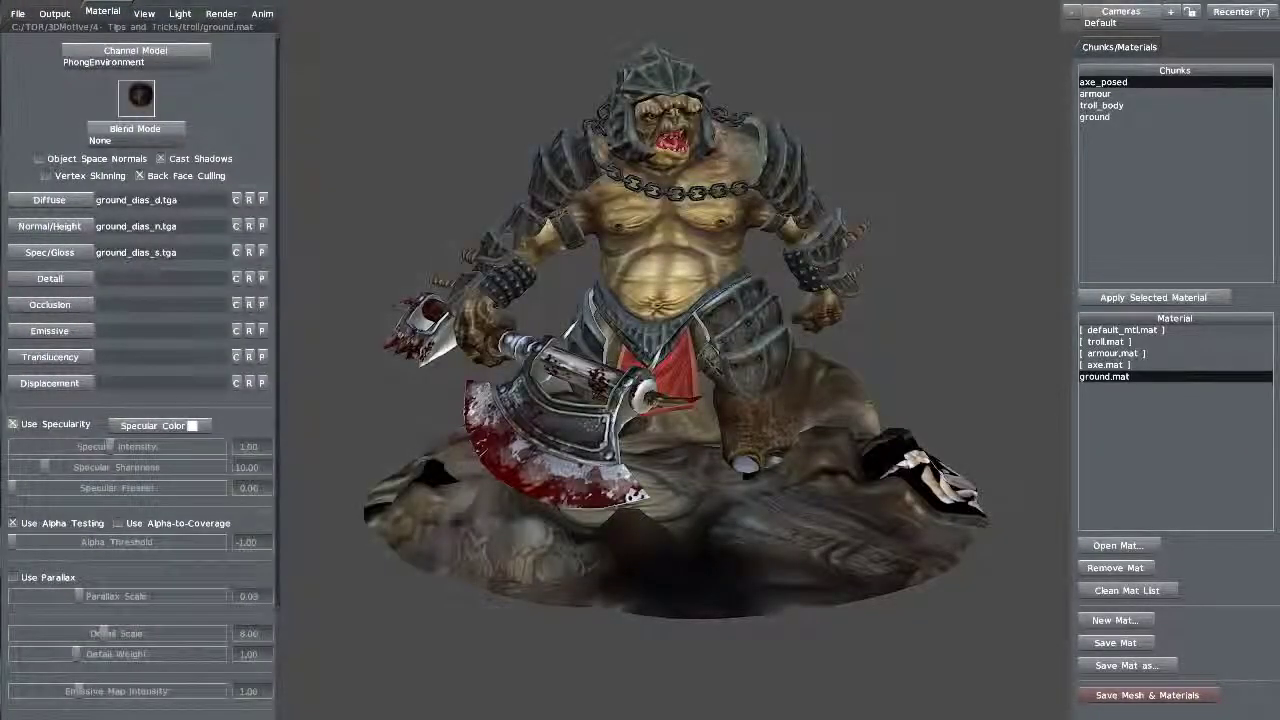
- Apply the ground material, with specularity enabled, to the ground chunk
left_click(1092, 117)
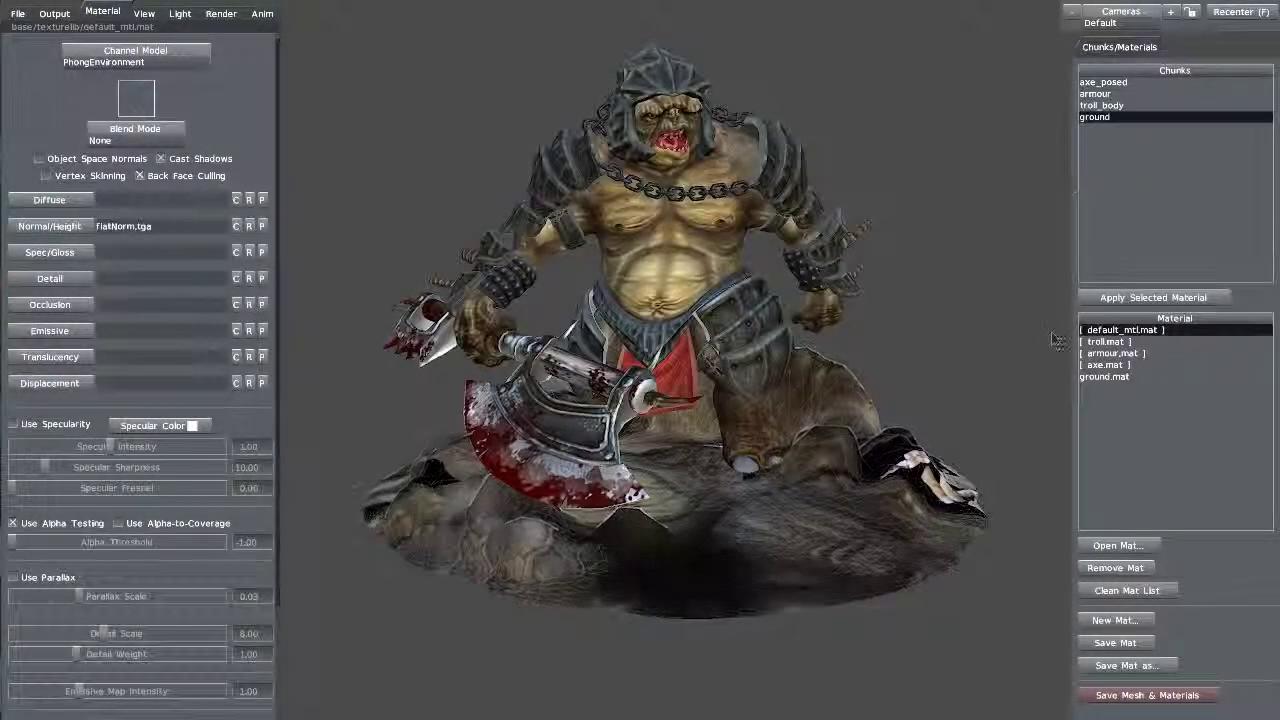
left_click(1117, 378)
left_click(1120, 298)
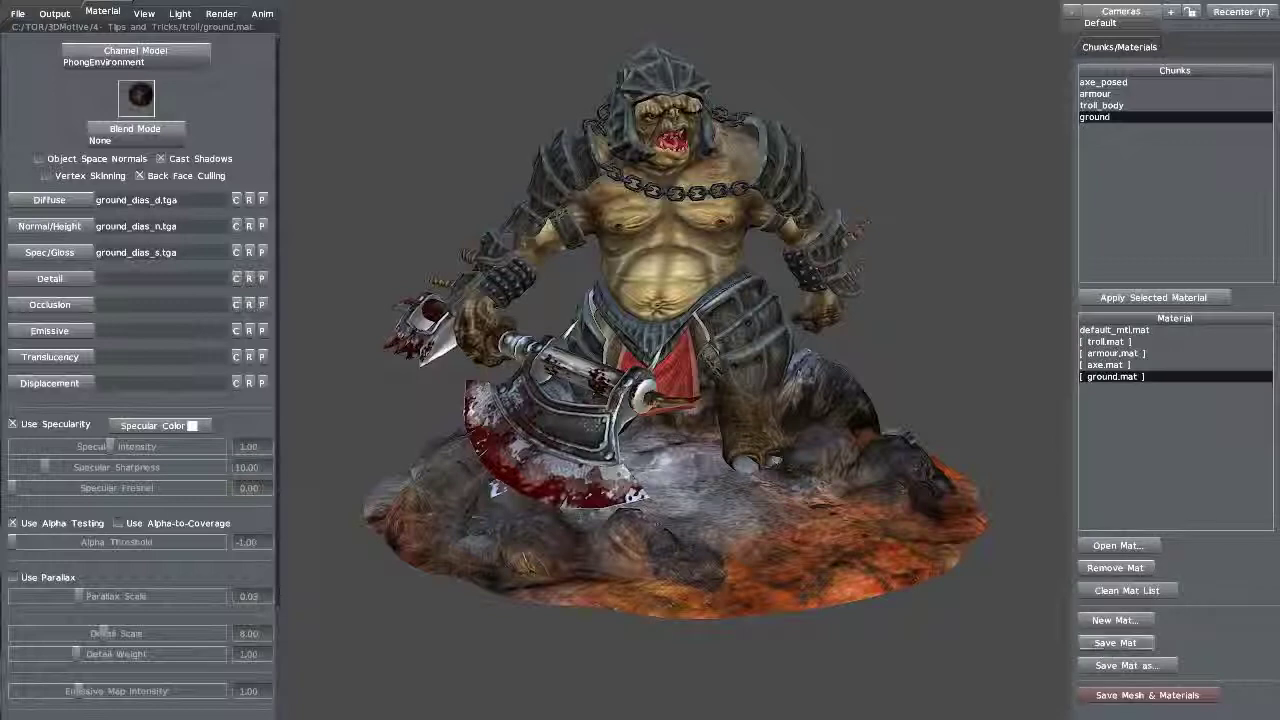
- Set the ground material's blend mode to Alpha and save the material
left_click_drag(658, 664, 661, 660)
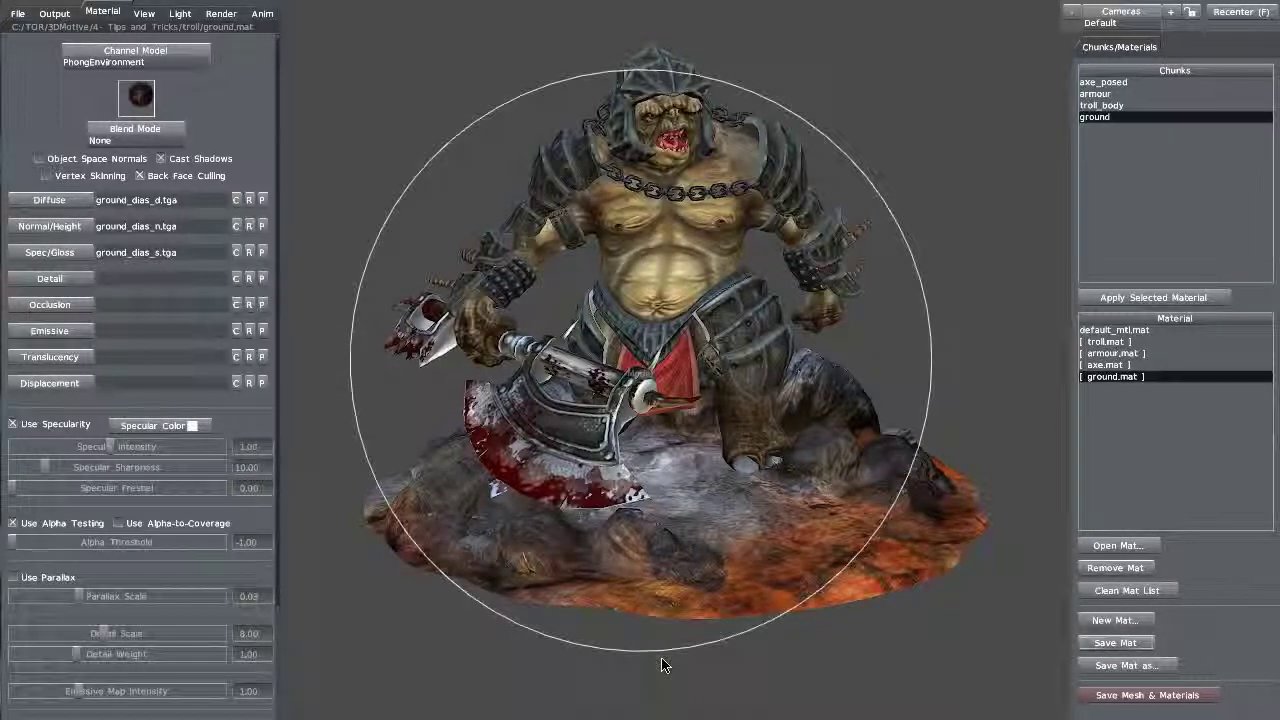
mouse_move(611, 530)
left_mouse_down()
mouse_move(571, 543)
mouse_move(670, 567)
mouse_move(620, 535)
left_mouse_up()
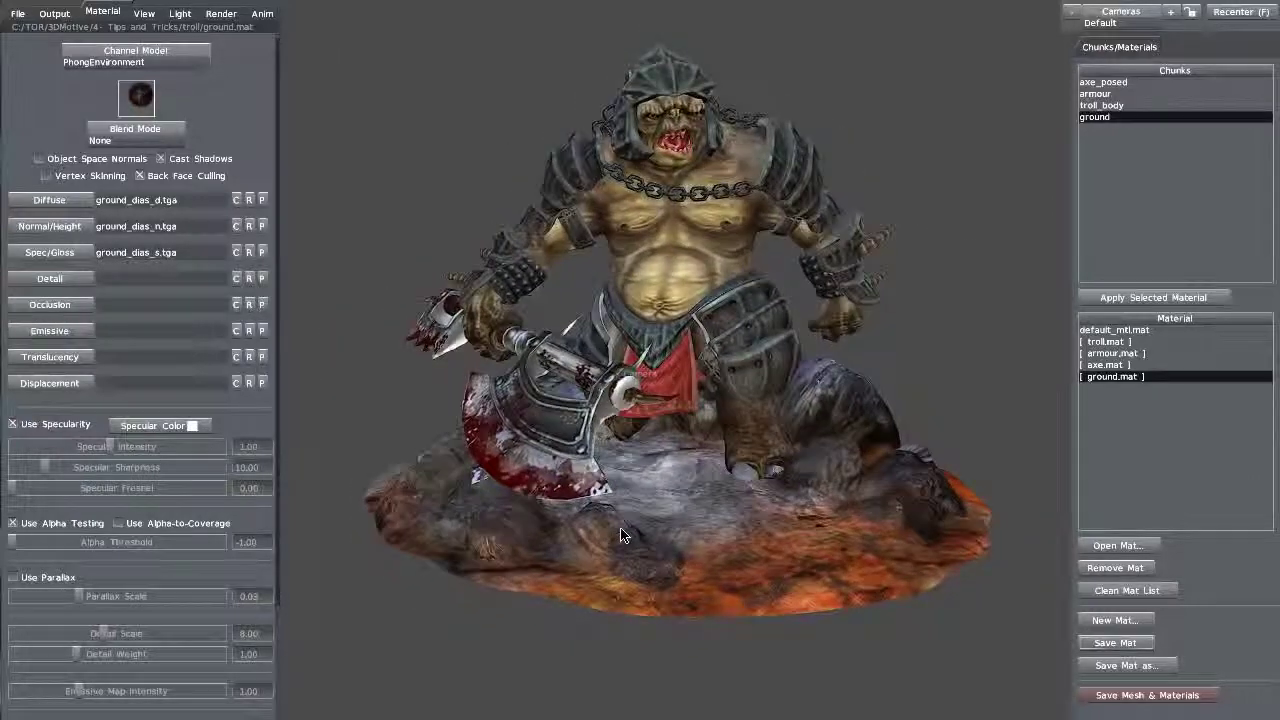
left_click(126, 145)
left_click(117, 165)
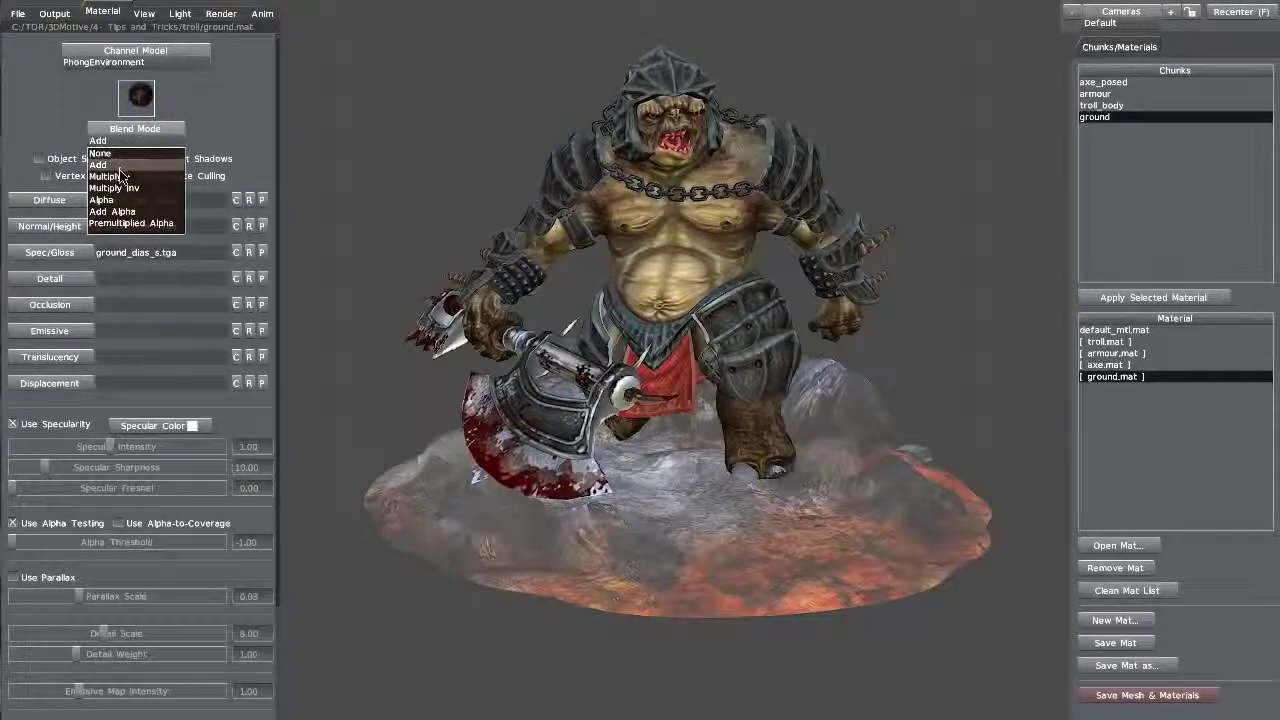
left_click(121, 176)
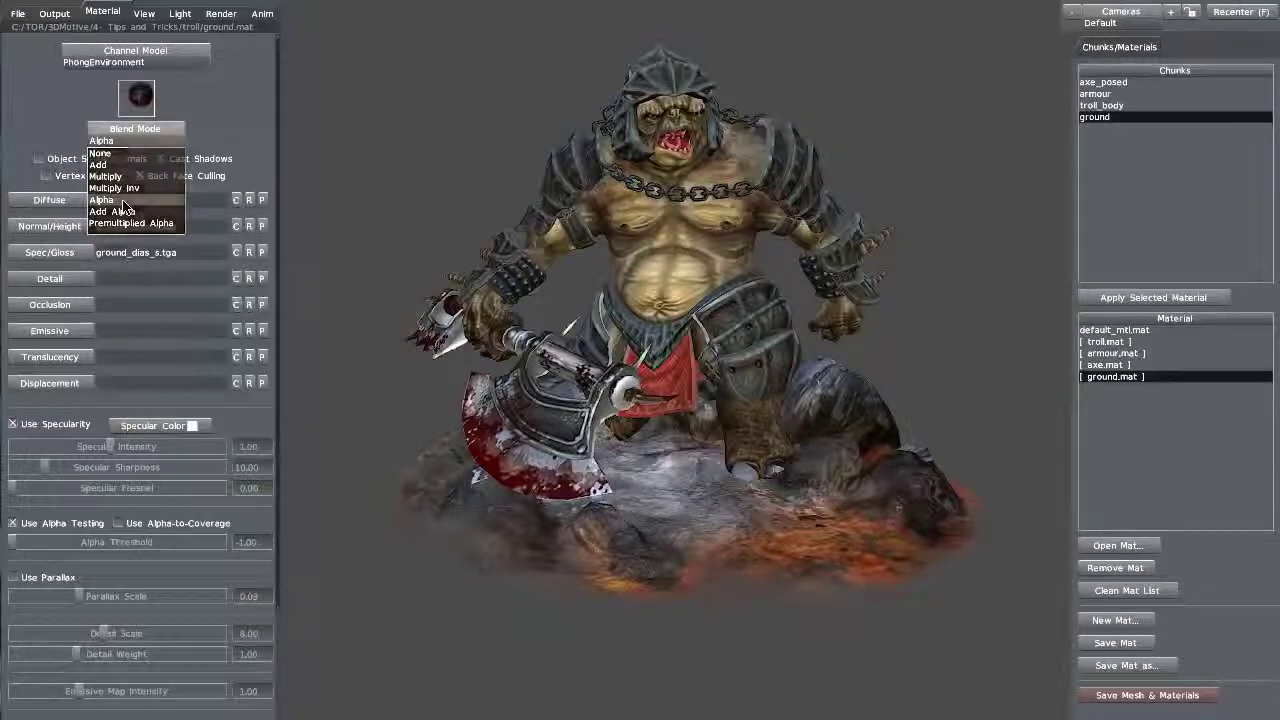
left_click(121, 203)
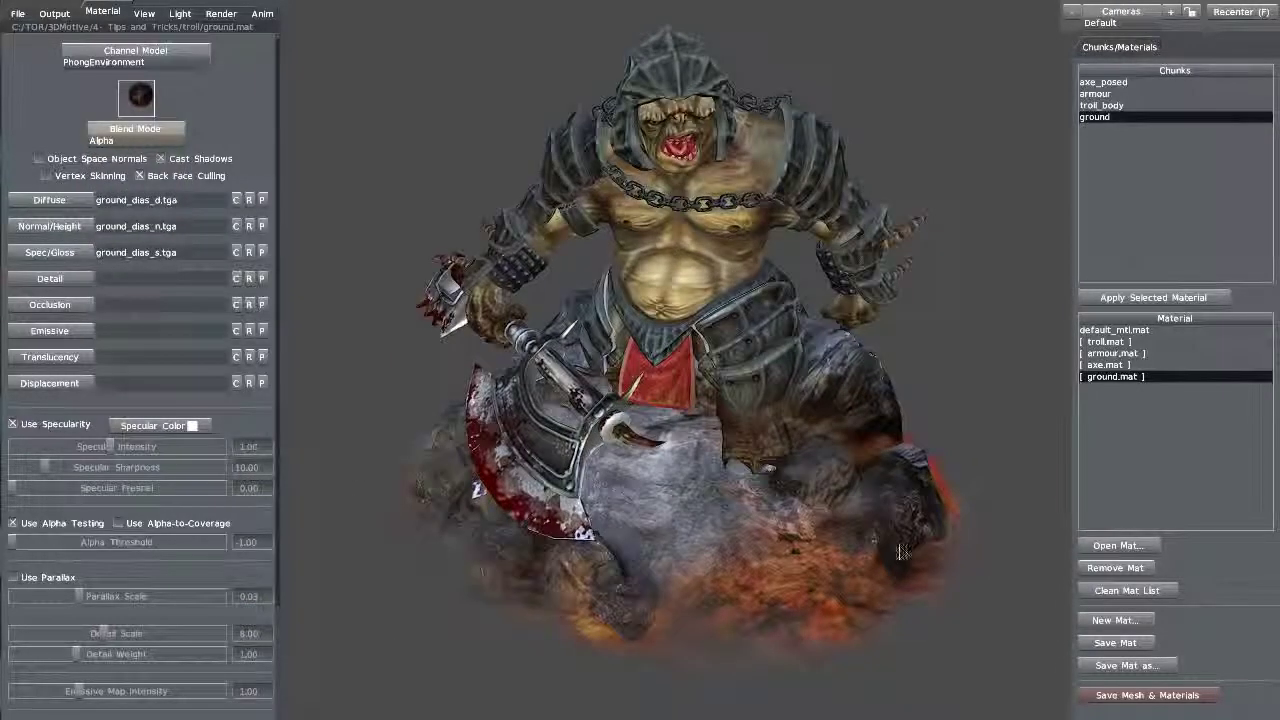
left_click_drag(728, 680, 505, 564)
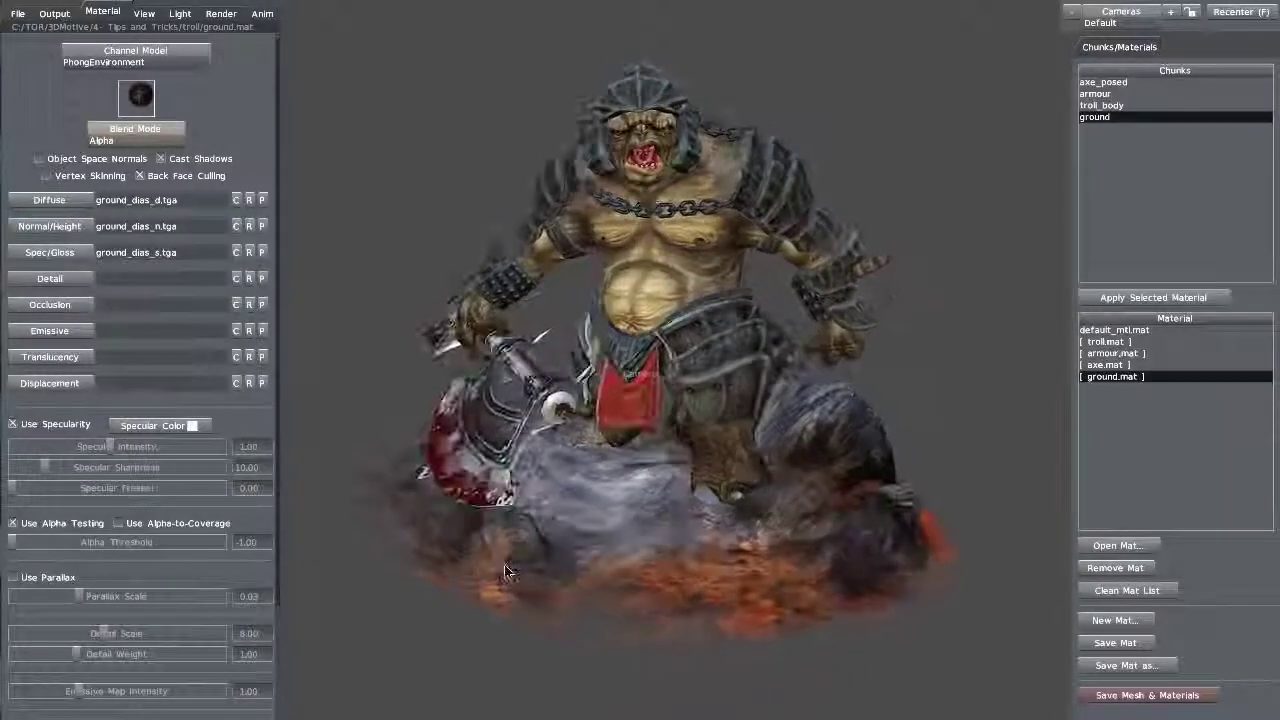
left_click(1100, 645)
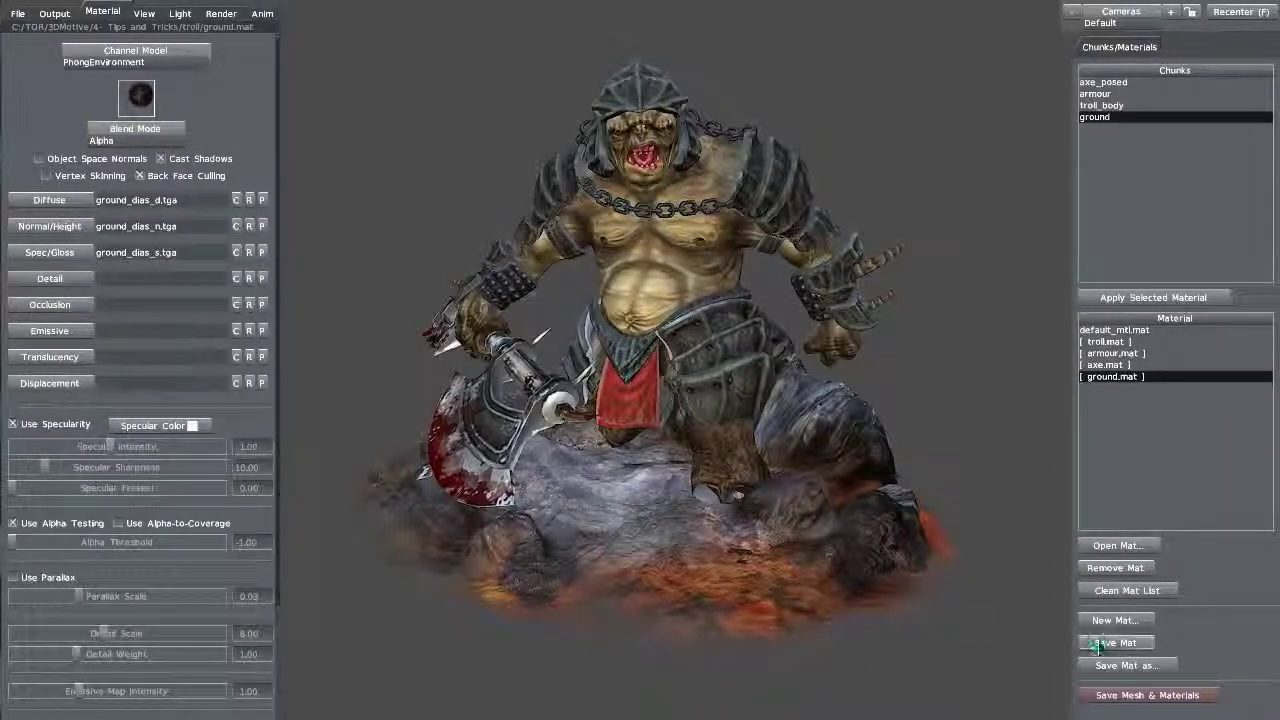
- Save the scene as troll.tbag in the troll folder, overwriting the existing file
left_click(20, 14)
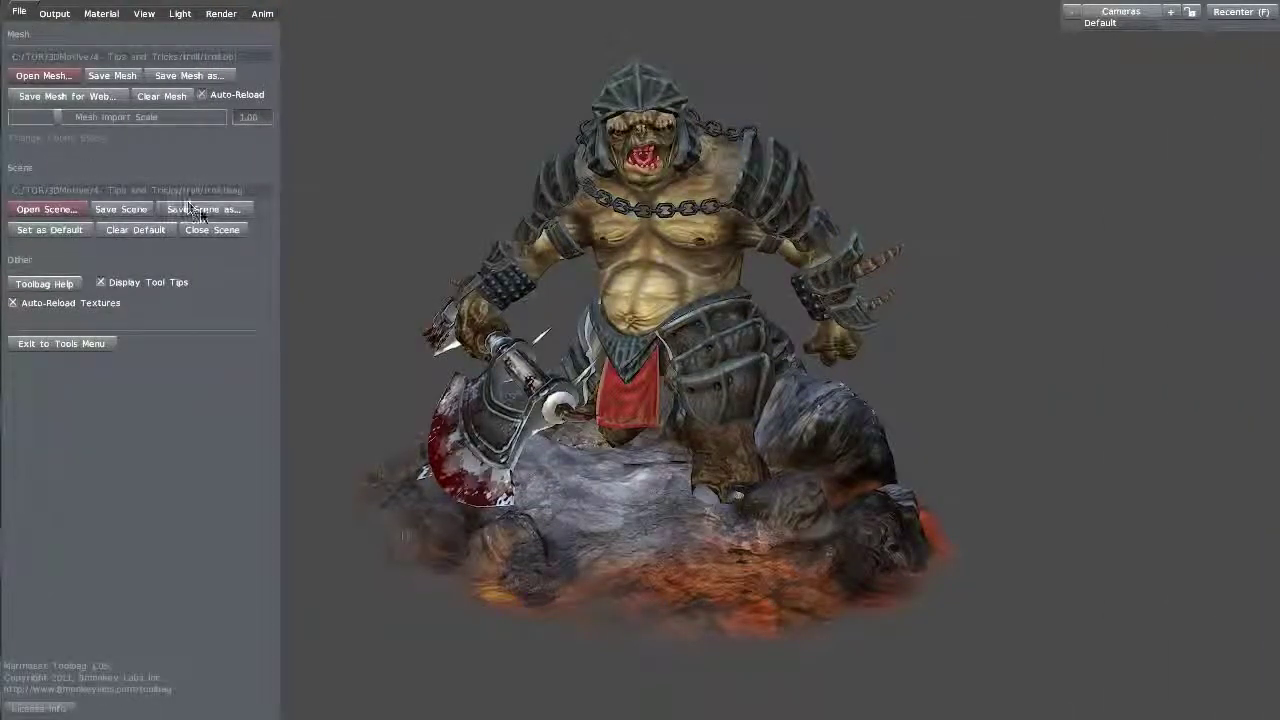
left_click(201, 210)
left_click(305, 138)
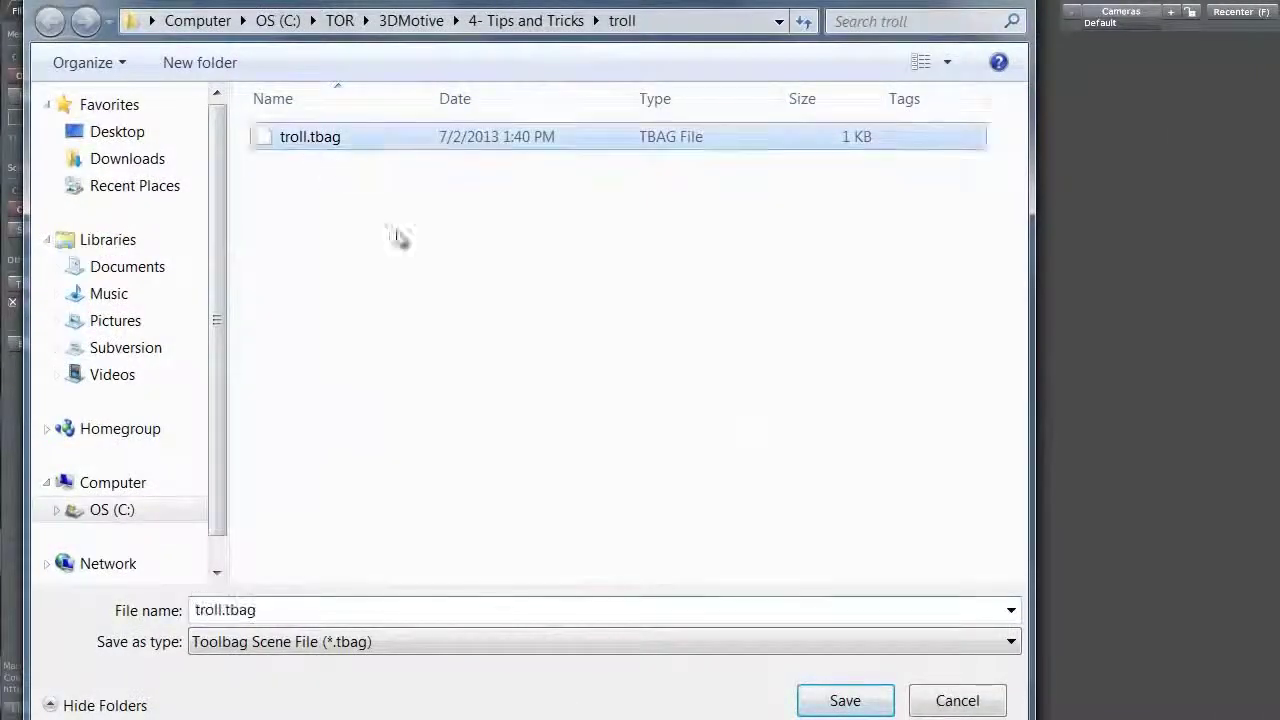
left_click(837, 702)
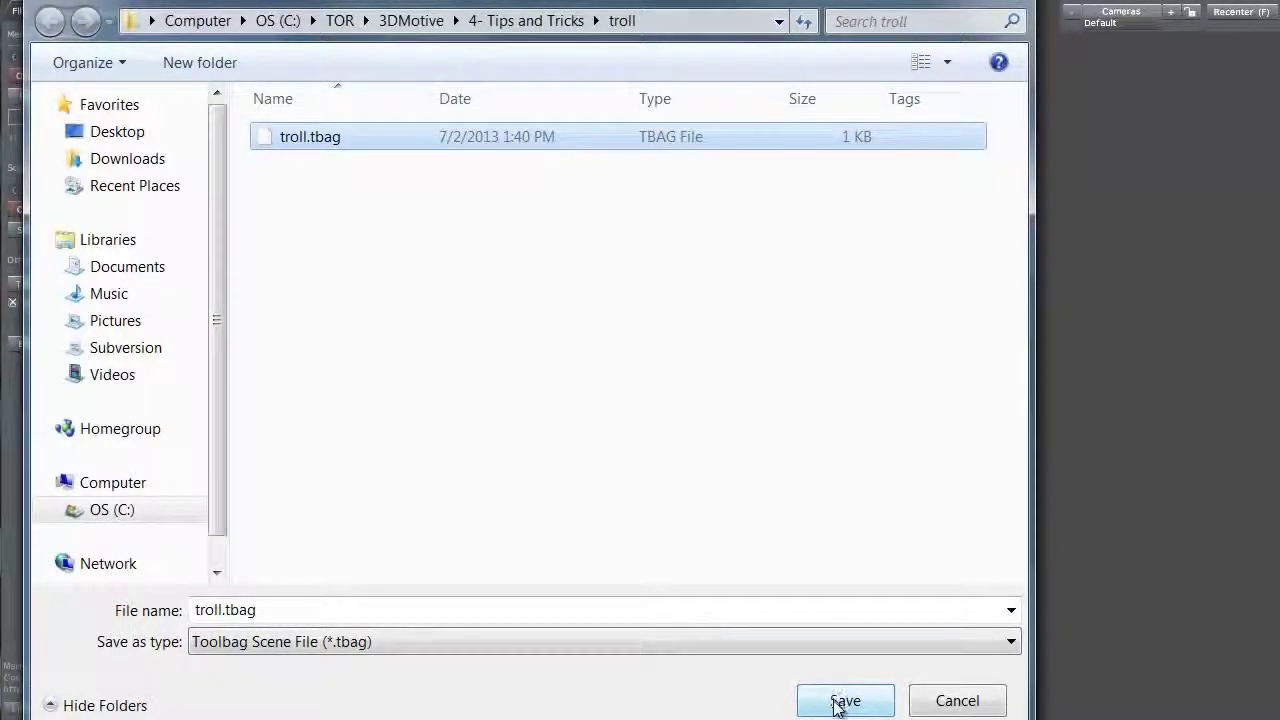
left_click(731, 326)
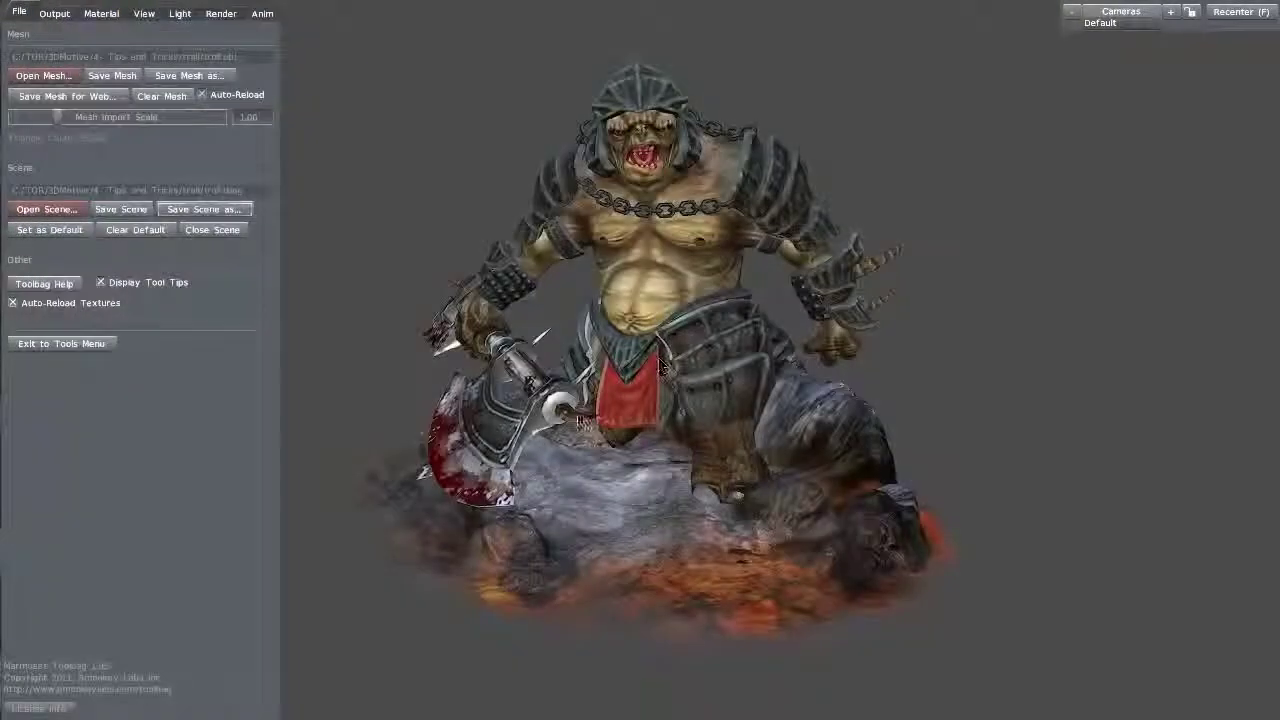
- Try the Sunlight sky lighting preset with sky brightness 0.40 and sky rotation about 199
left_click(104, 14)
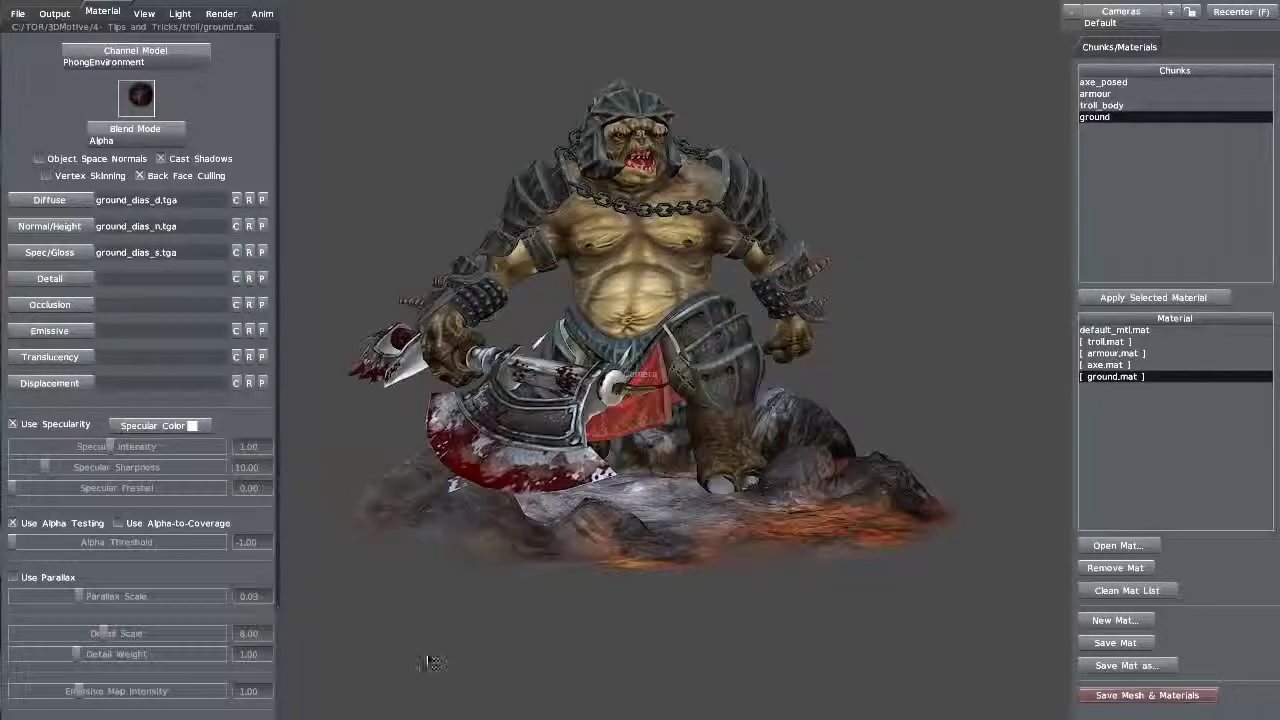
right_click_drag(407, 603, 420, 658)
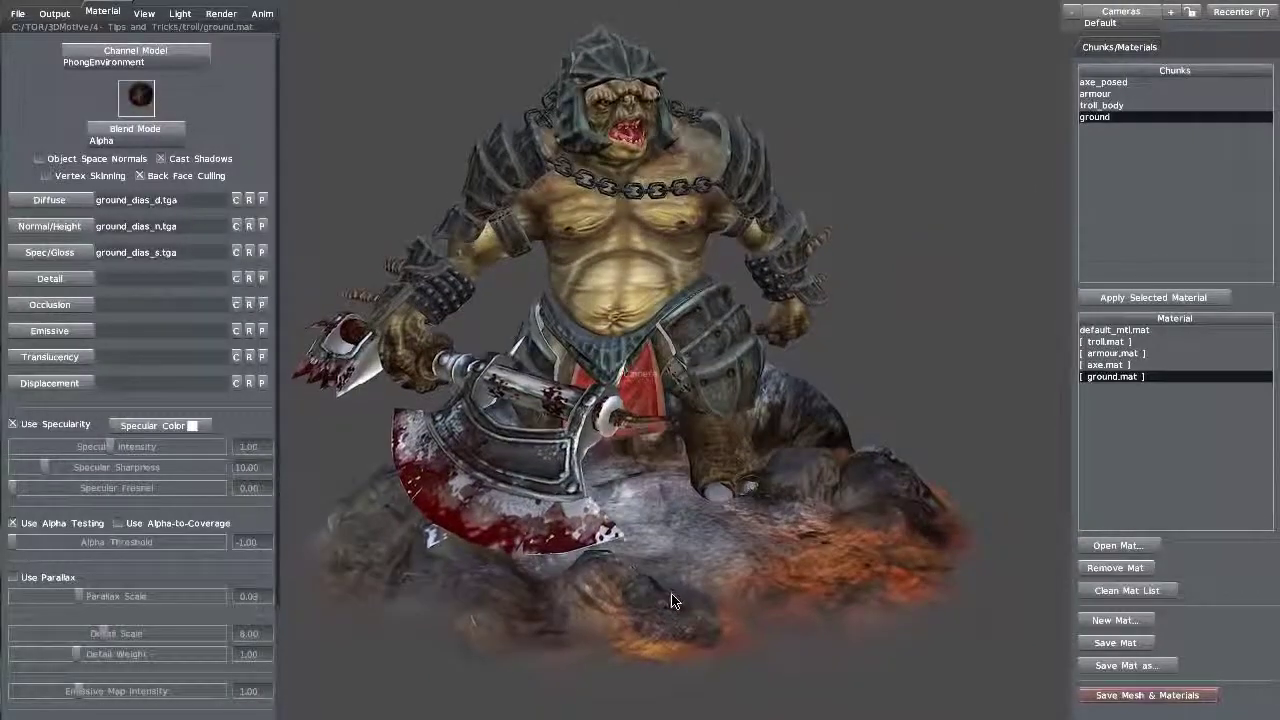
left_click(181, 14)
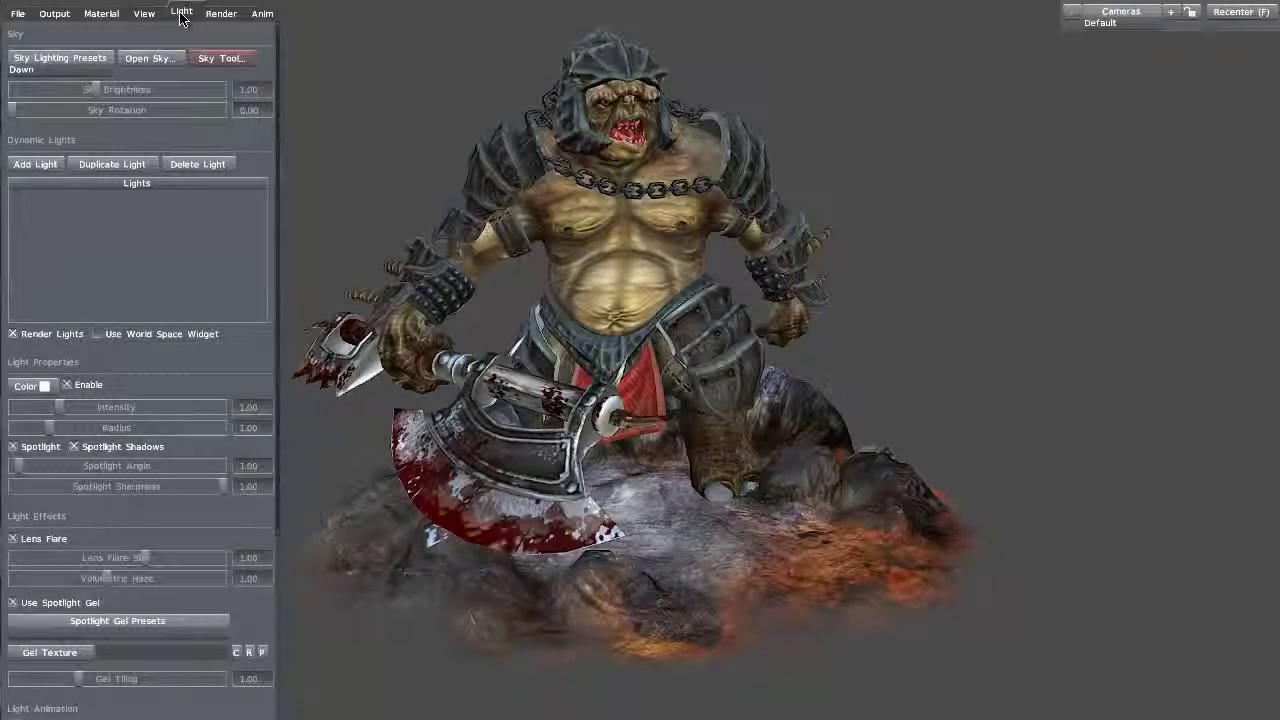
left_click(42, 72)
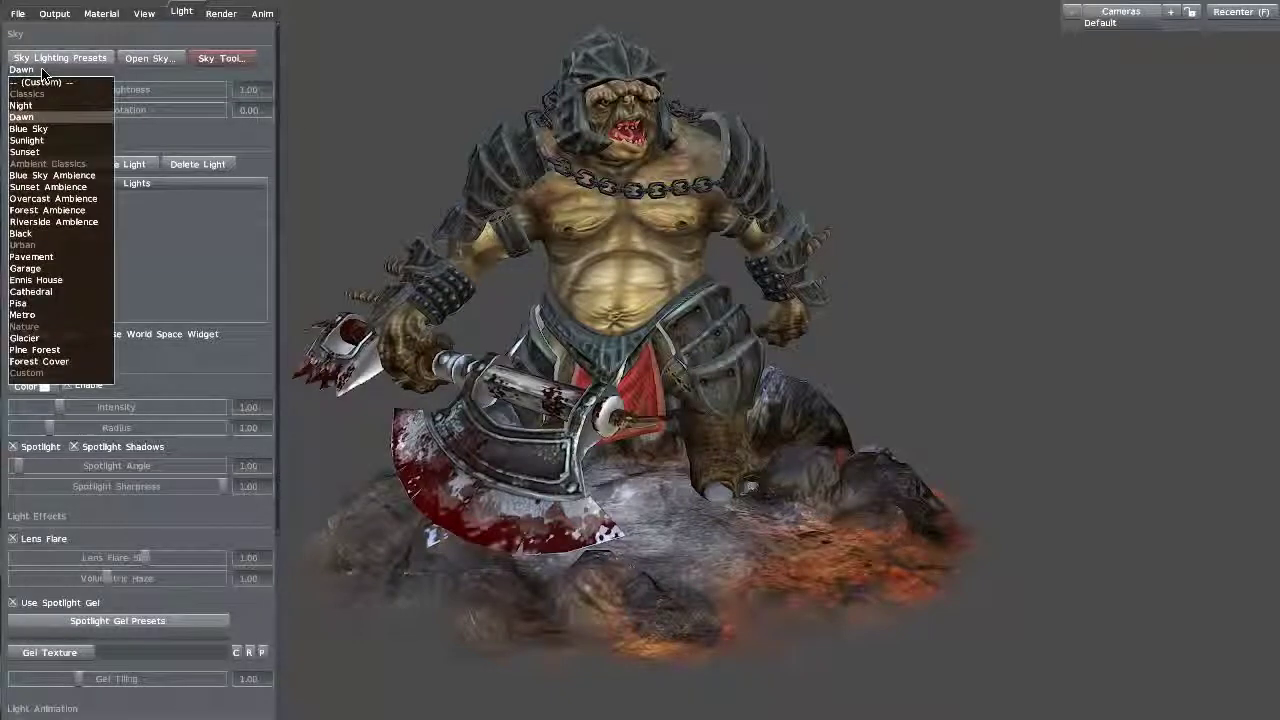
left_click(53, 141)
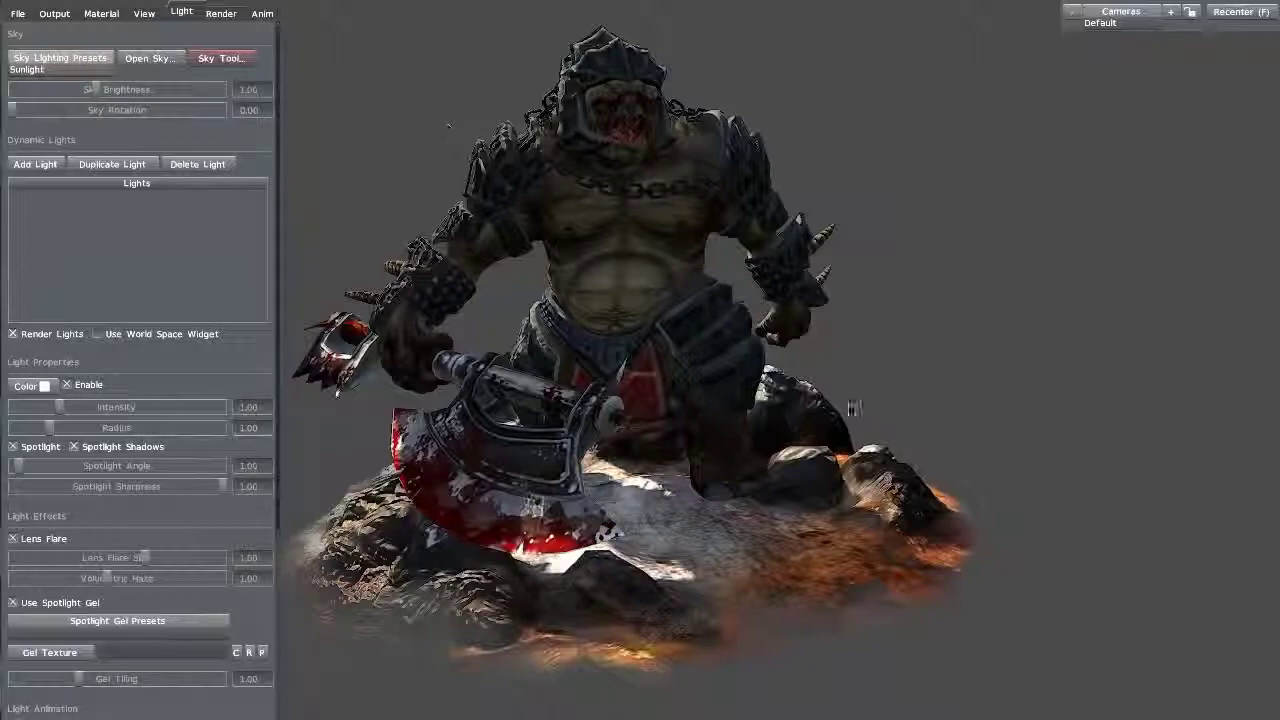
left_click_drag(853, 408, 673, 387)
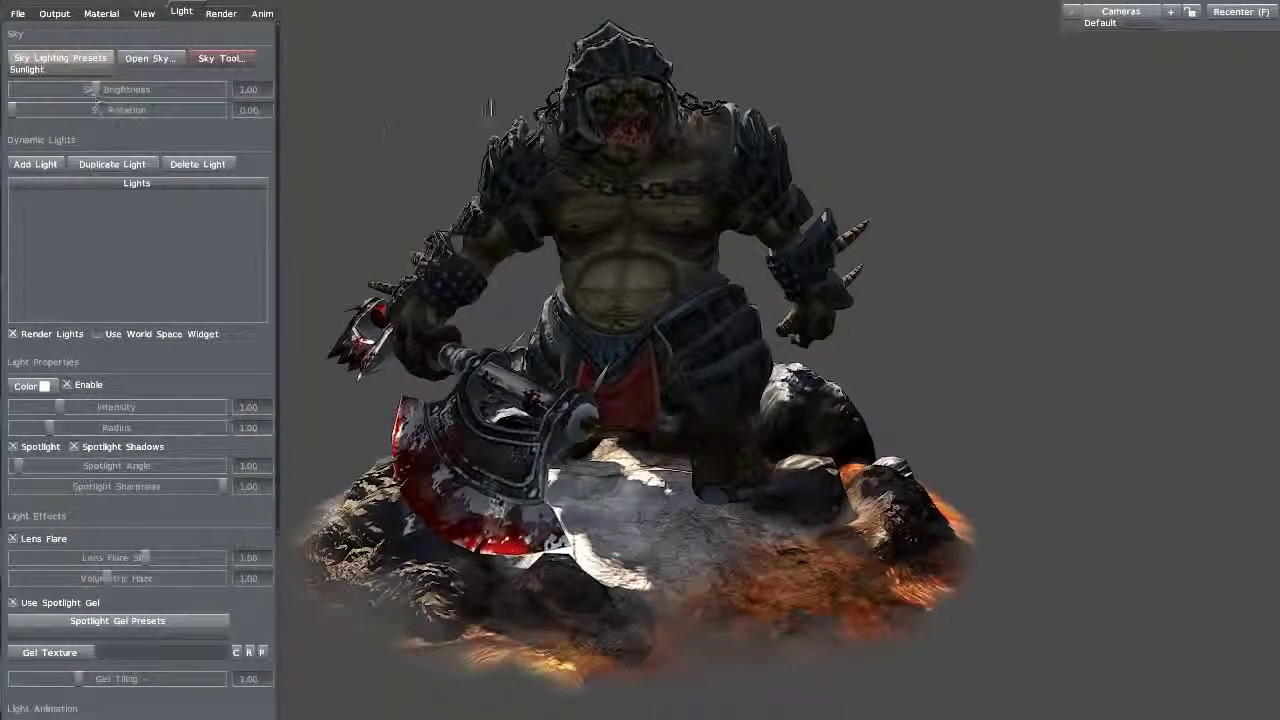
left_click_drag(12, 112, 120, 110)
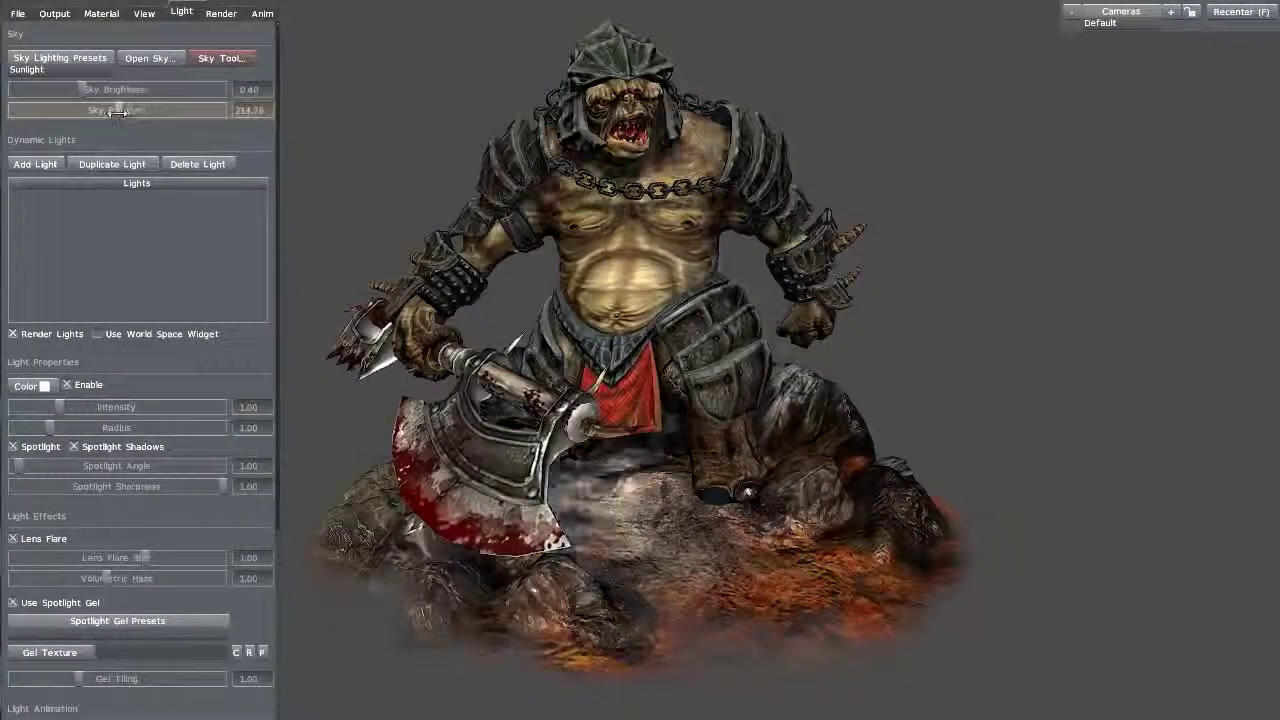
mouse_move(135, 117)
left_mouse_down()
mouse_move(162, 120)
mouse_move(89, 120)
mouse_move(192, 118)
mouse_move(73, 125)
mouse_move(133, 126)
left_mouse_up()
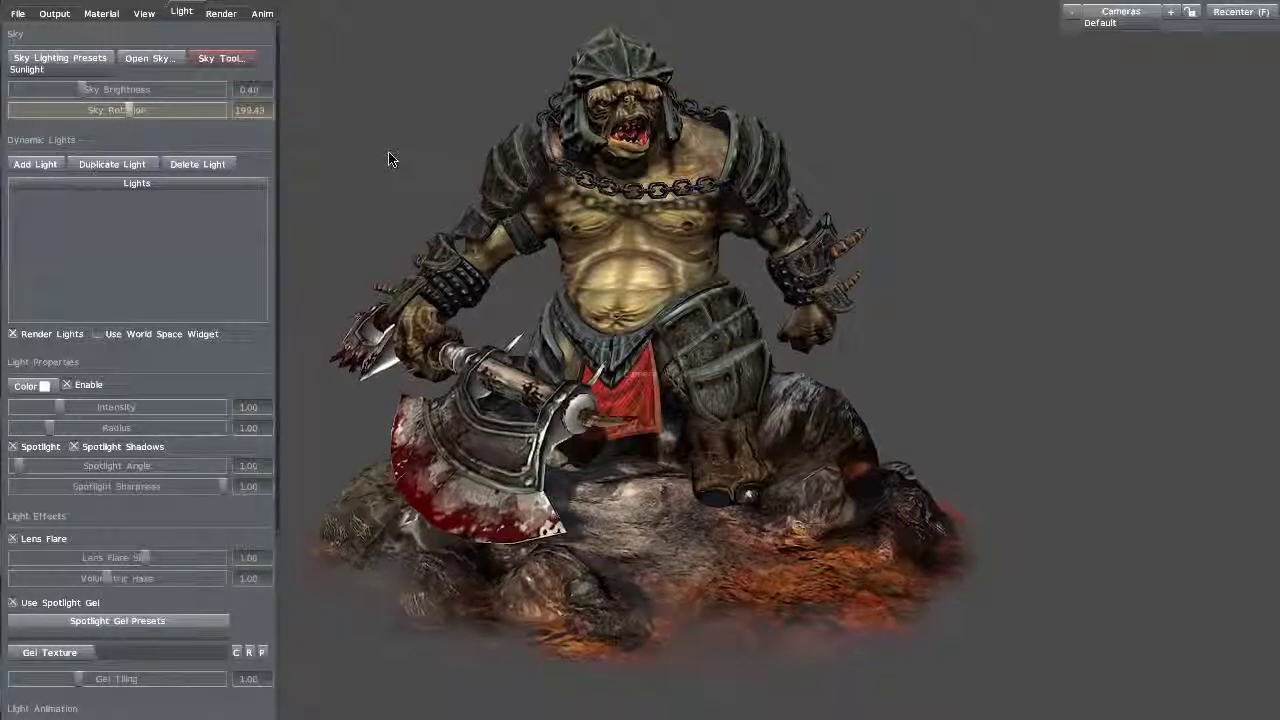
- Try the Blue Sky Ambience lighting preset with sky brightness raised to about 1.94
left_click(80, 72)
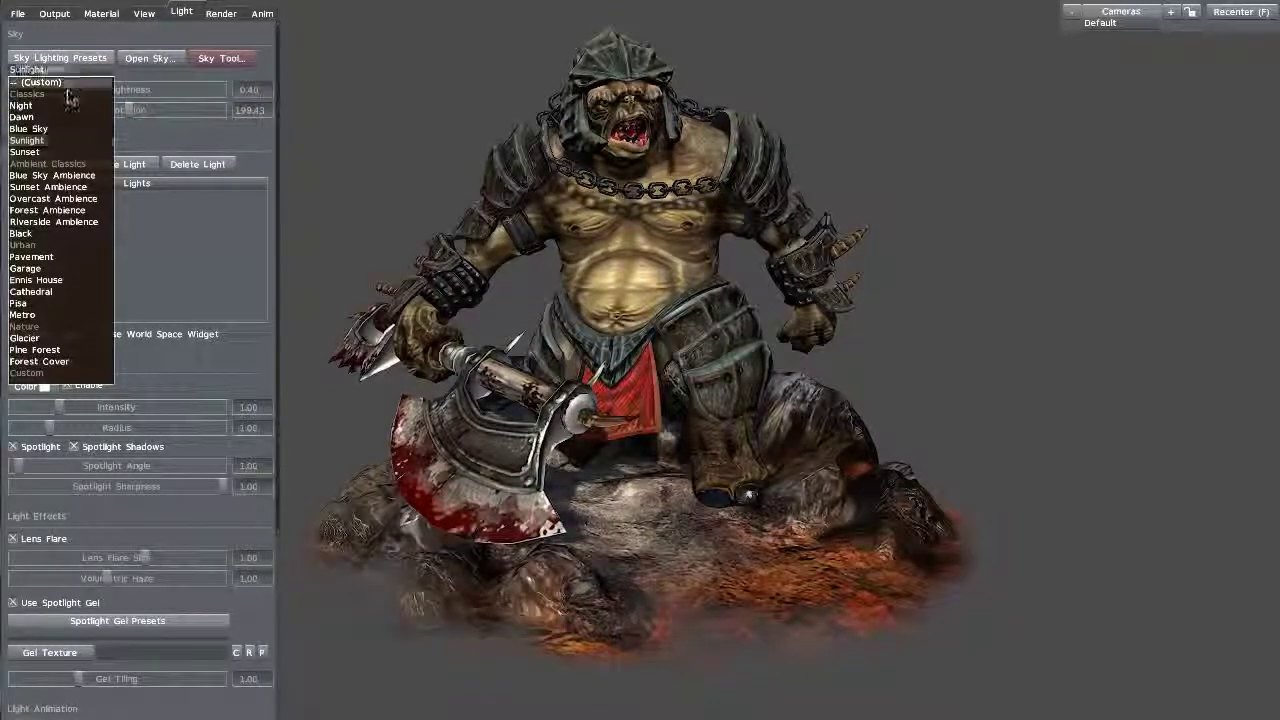
left_click(58, 175)
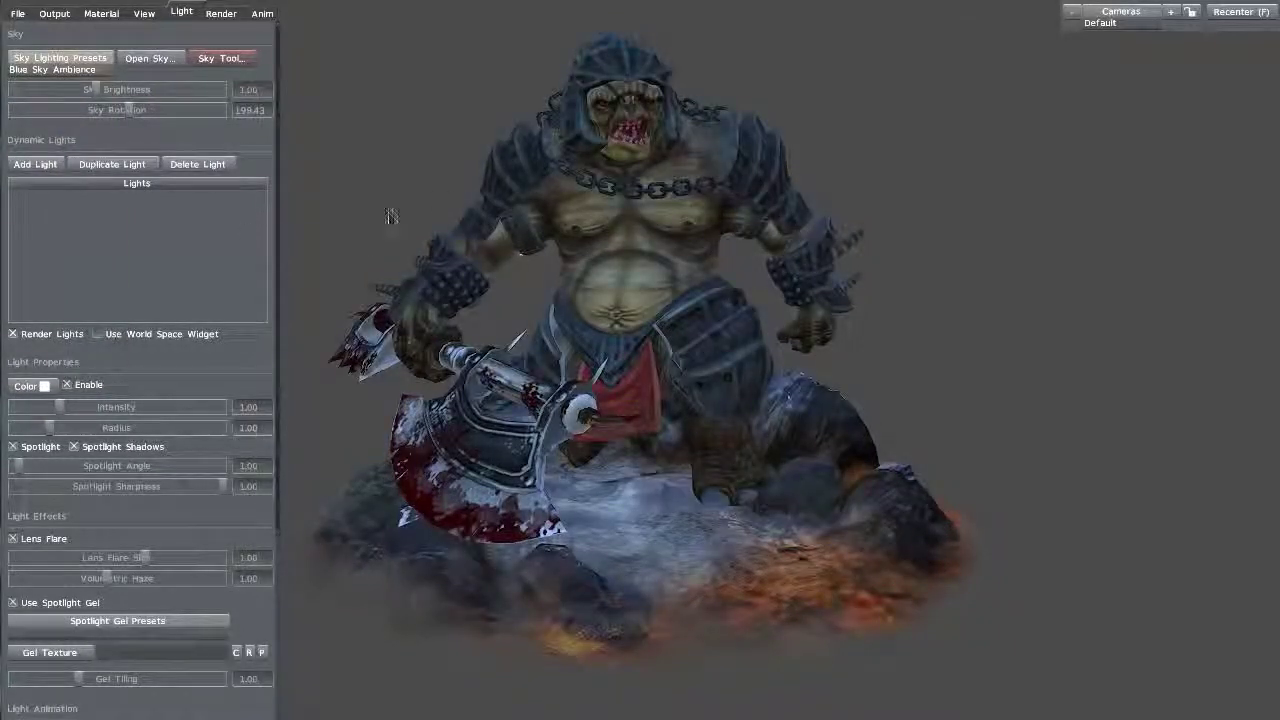
left_click_drag(100, 90, 104, 90)
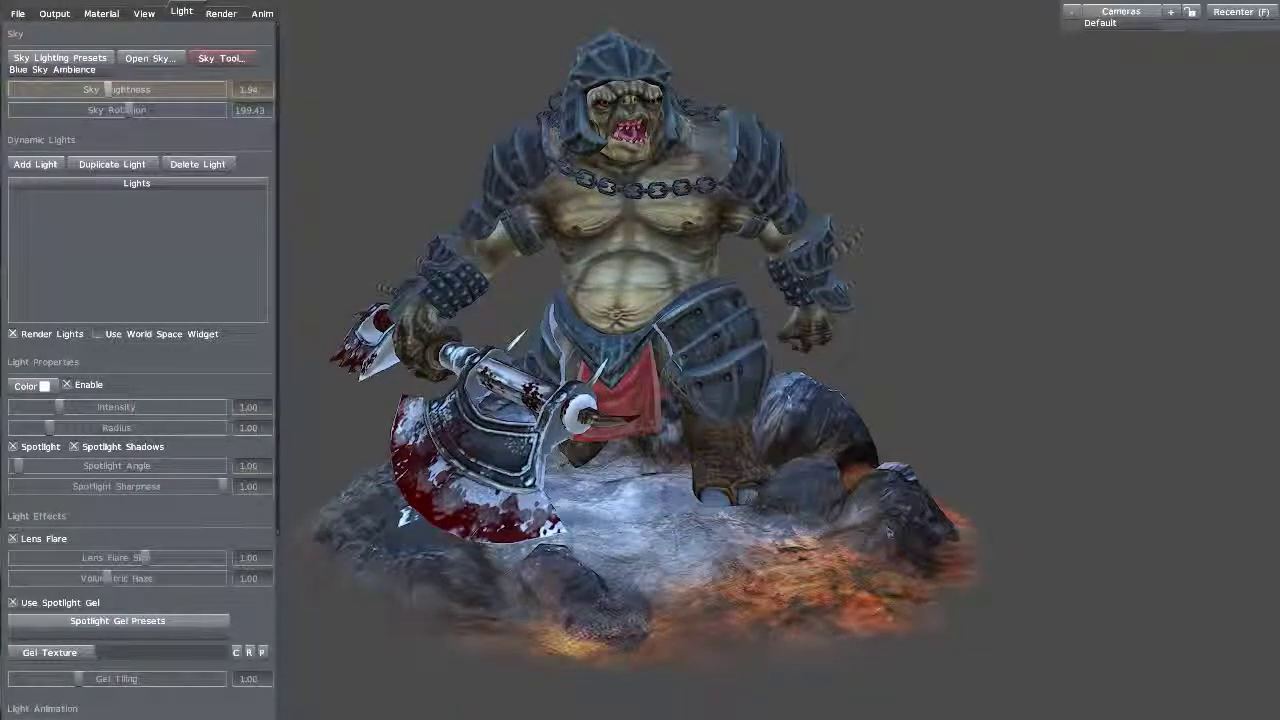
- Try the Riverside Ambience lighting preset with the sky rotated to about 222
left_click(45, 74)
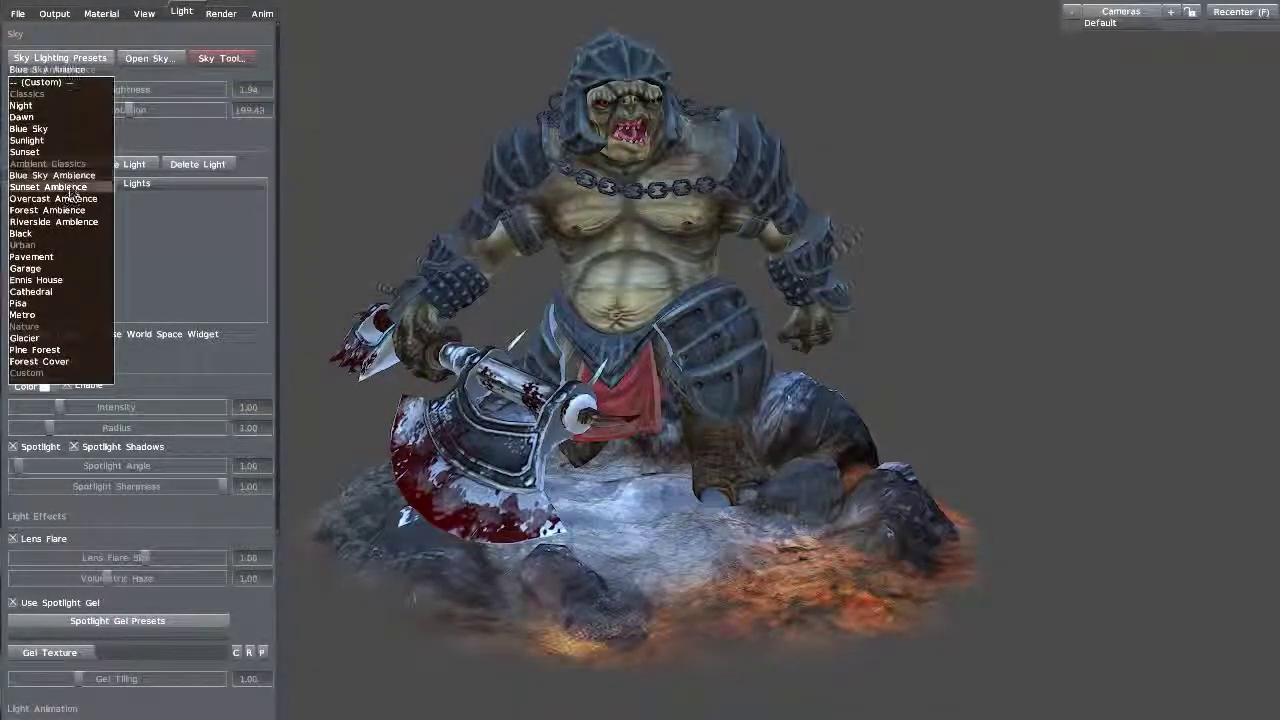
left_click(78, 222)
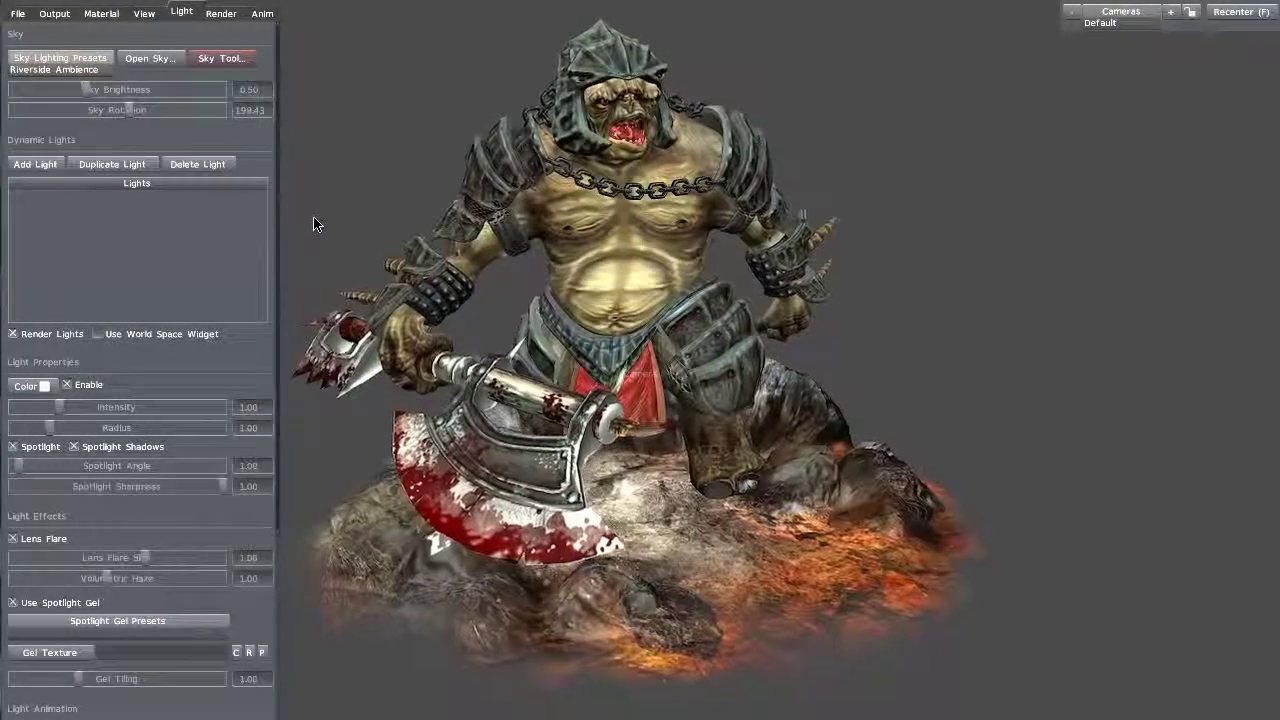
mouse_move(130, 110)
left_mouse_down()
mouse_move(66, 124)
mouse_move(106, 111)
mouse_move(139, 127)
left_mouse_up()
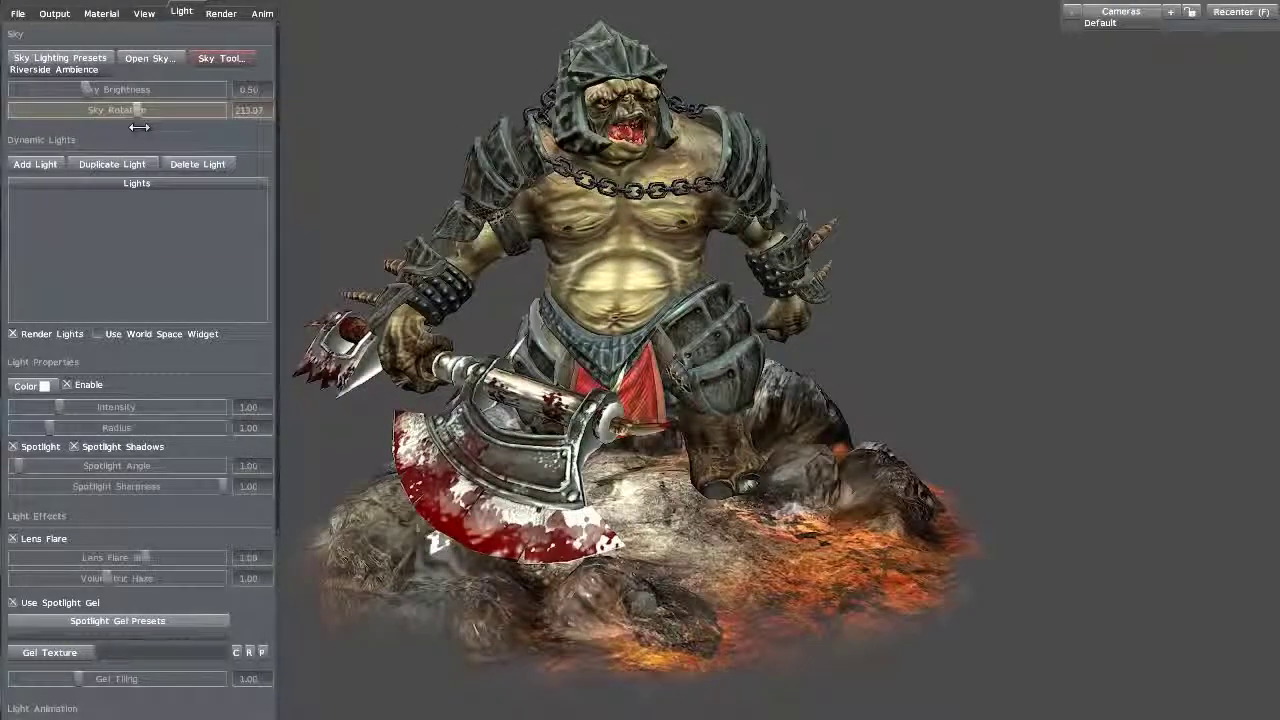
- Apply the Pavement sky lighting preset and set the sky rotation to about 1.56
left_click(56, 72)
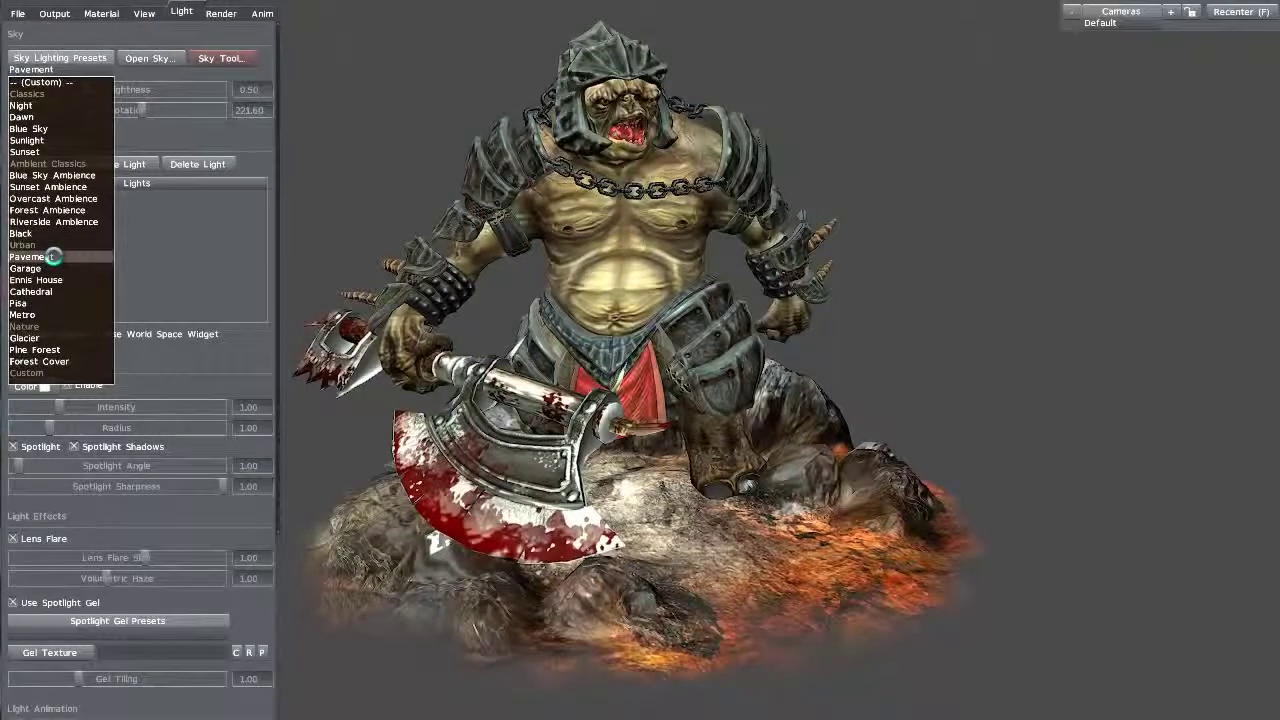
left_click(53, 257)
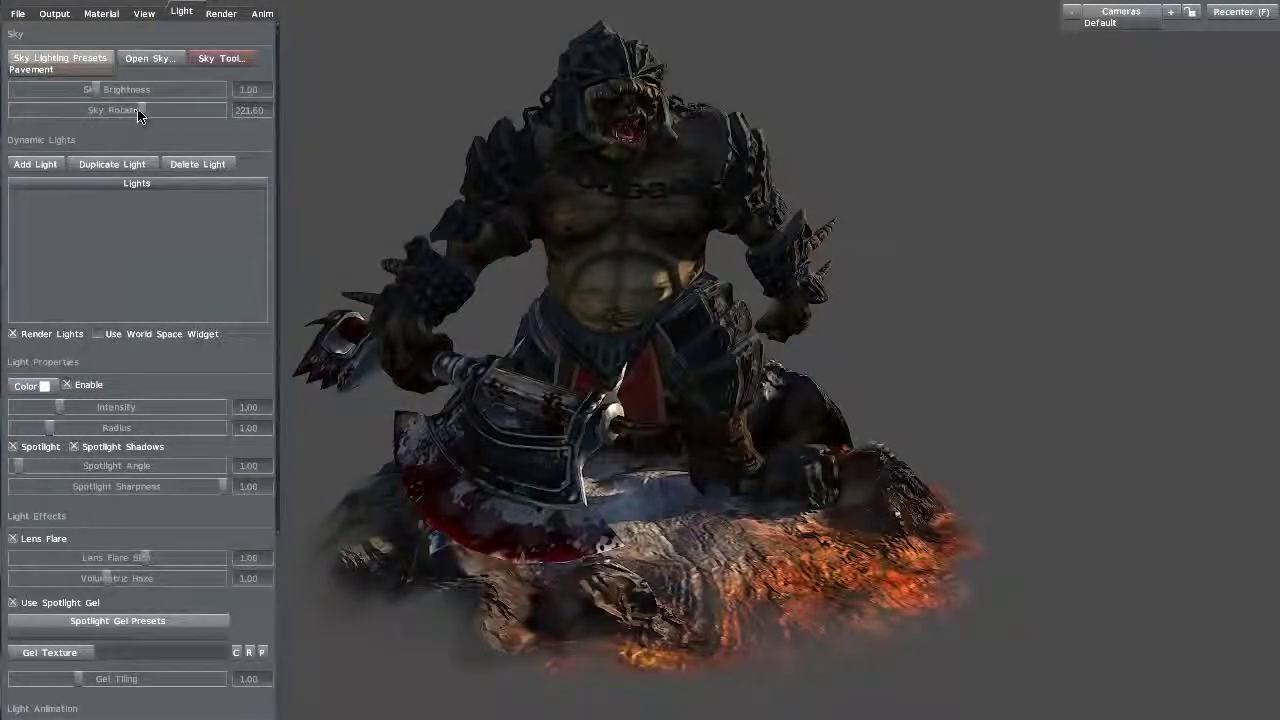
left_click_drag(140, 115, 10, 123)
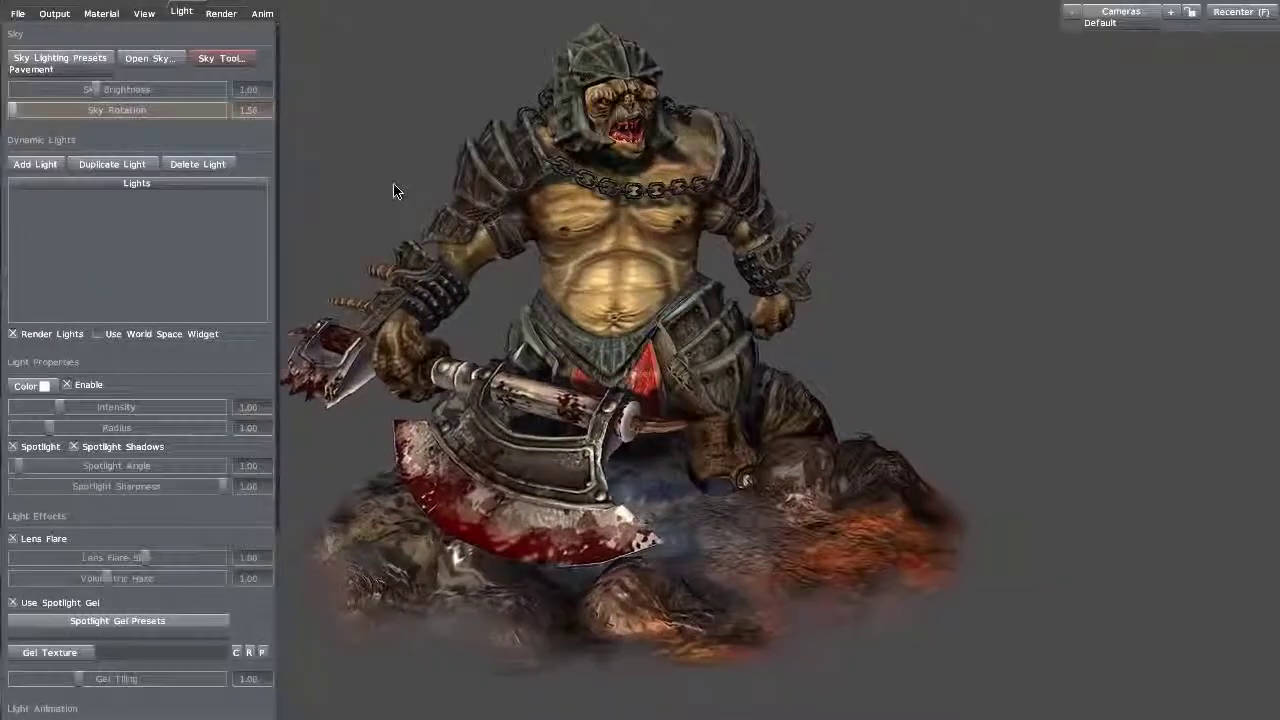
- Raise the troll material's specular intensity to about 1.37
left_click(101, 13)
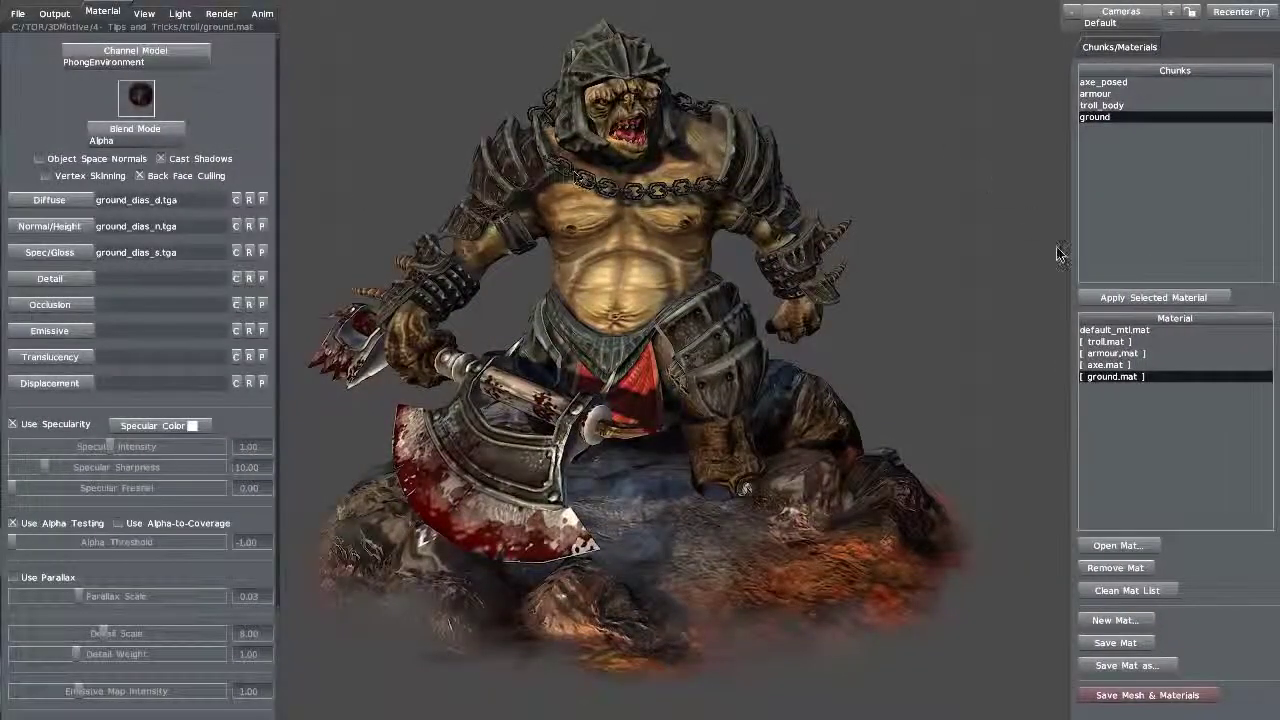
left_click(1106, 343)
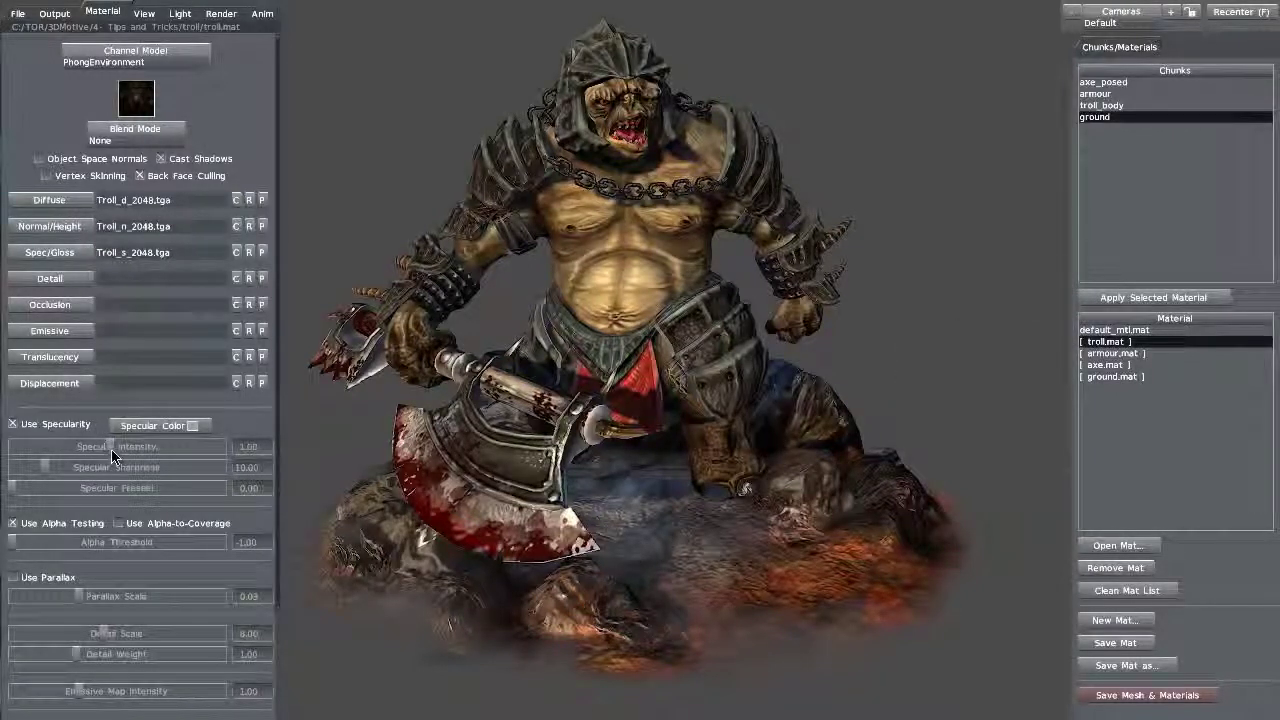
left_click_drag(112, 455, 115, 447)
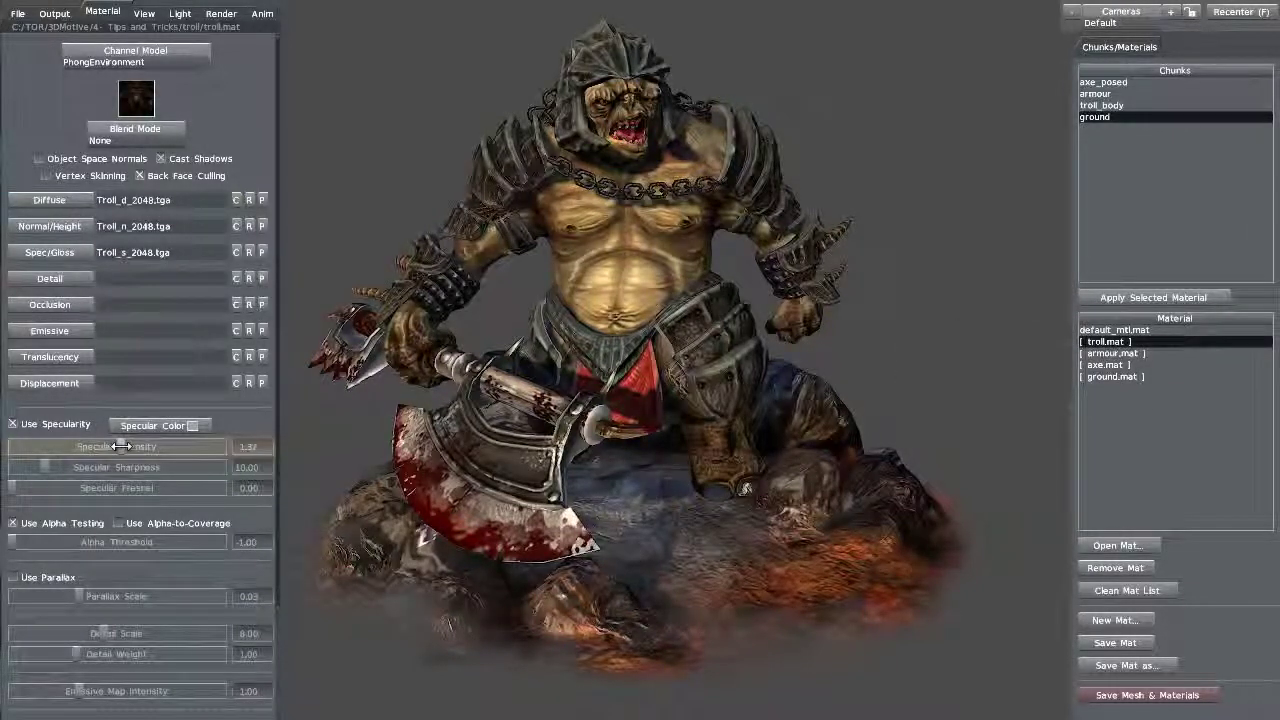
- Set the armour material's specular intensity to about 0.20 and save the material
left_click(1100, 354)
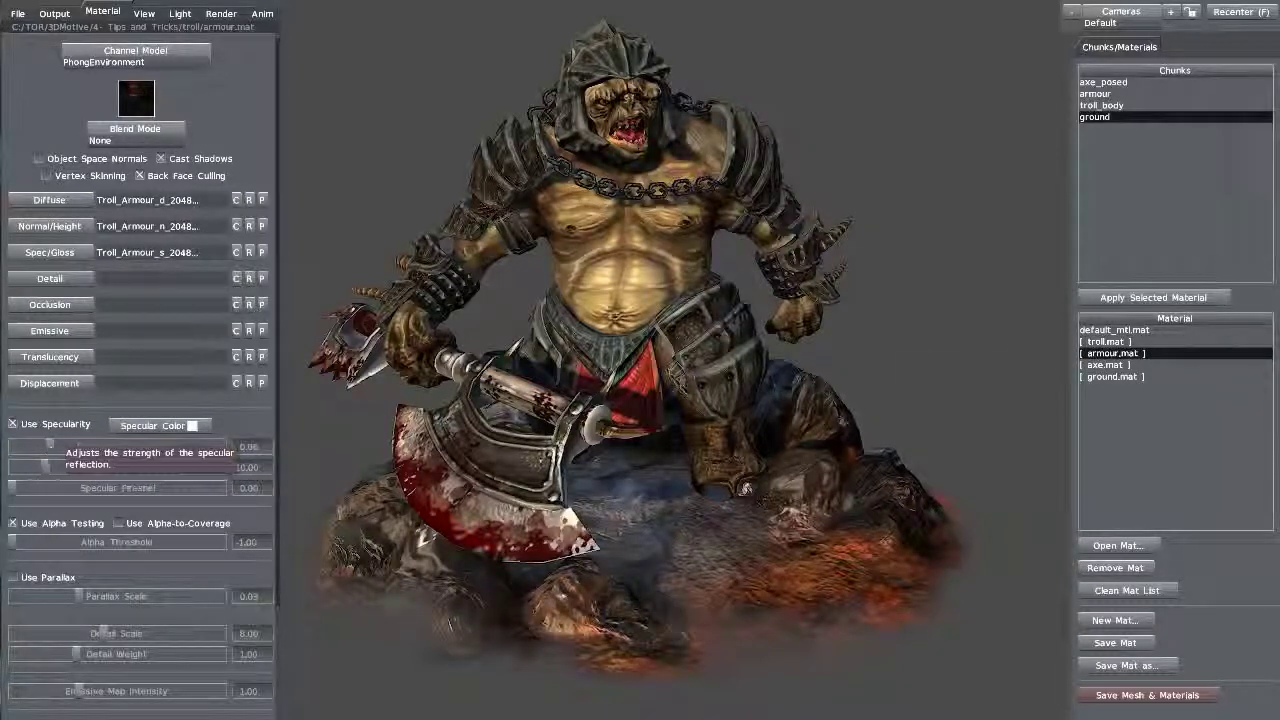
left_click_drag(68, 450, 70, 446)
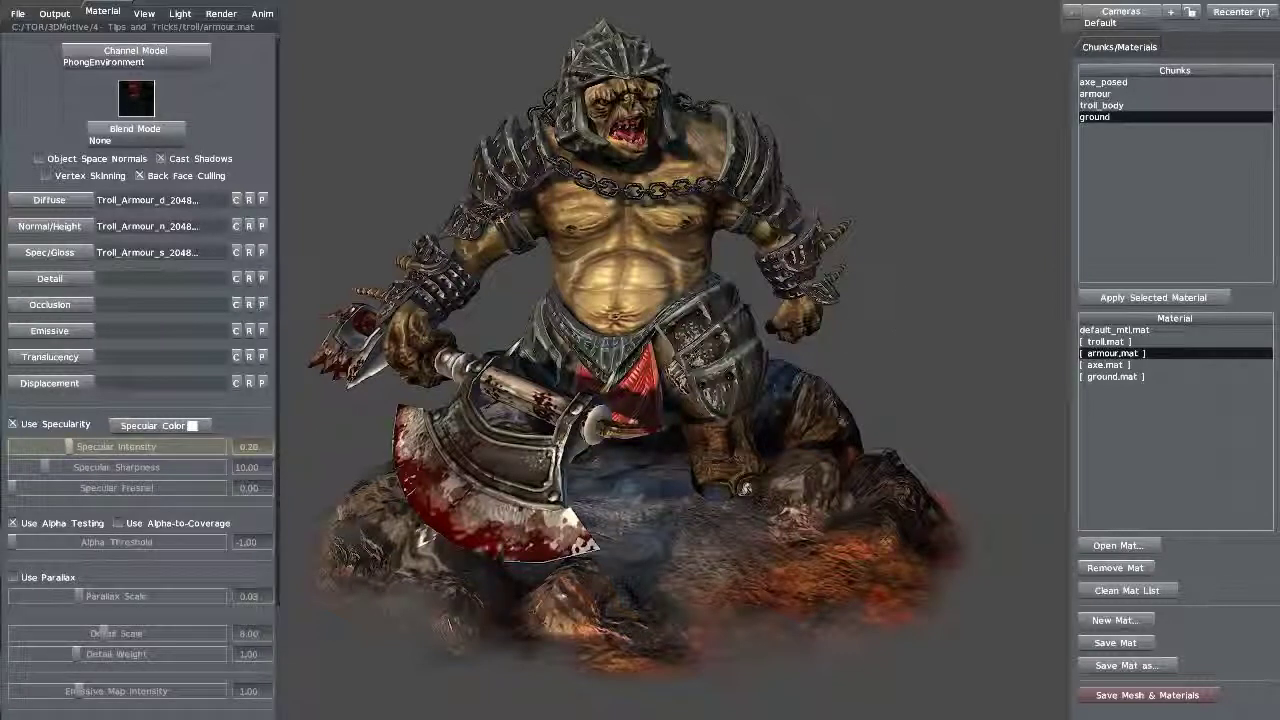
left_click(1104, 648)
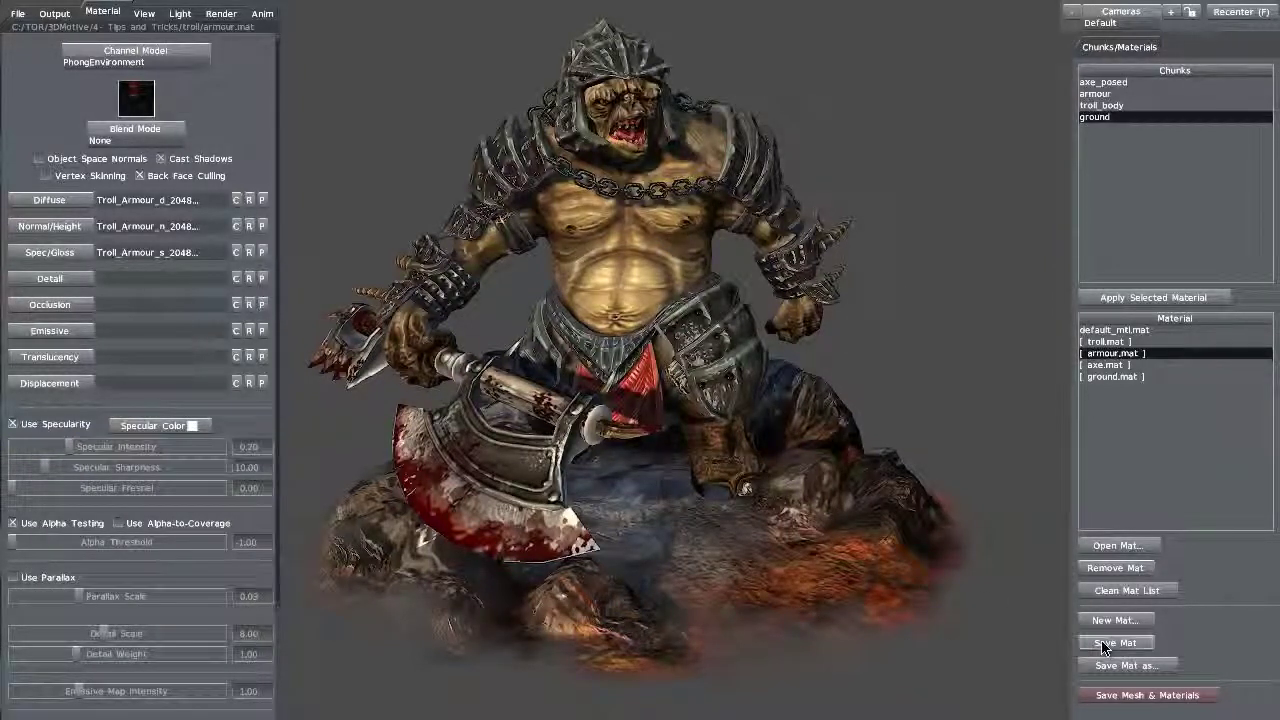
- Save the troll material and check the troll's new look from different angles
left_click(1100, 342)
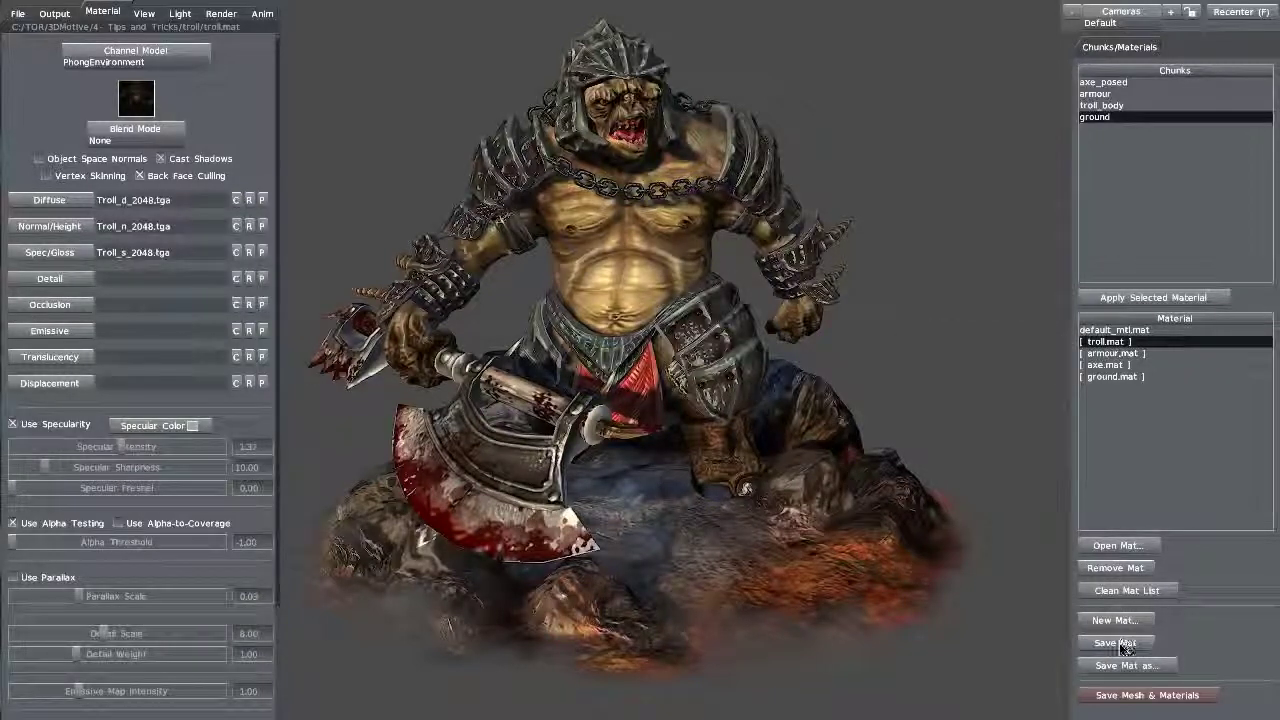
left_click(1122, 649)
left_click_drag(637, 576, 671, 569)
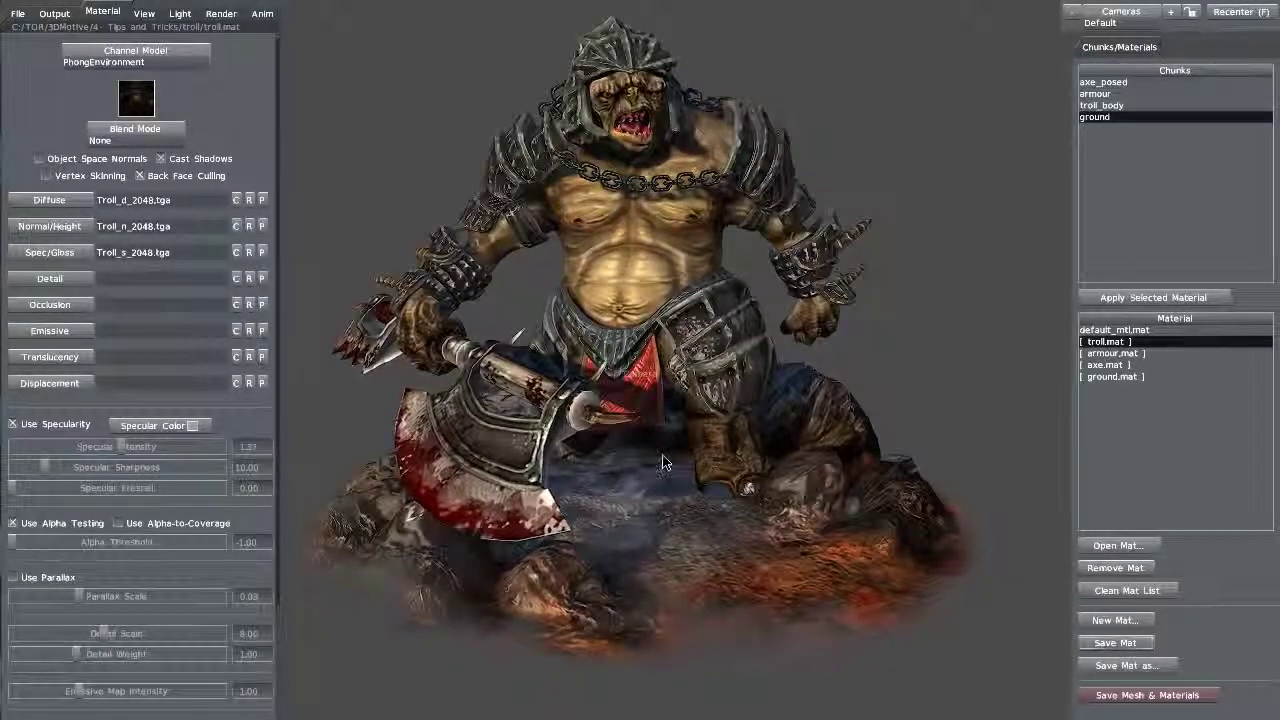
left_click_drag(663, 463, 674, 511)
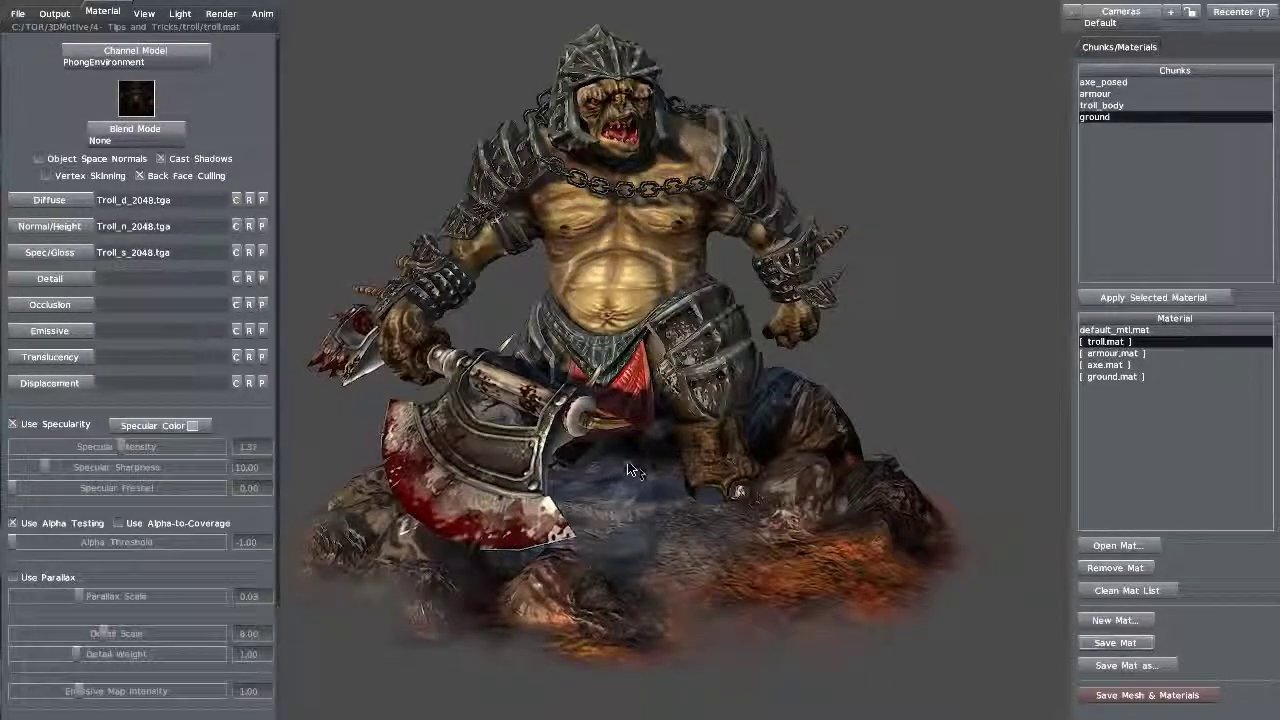